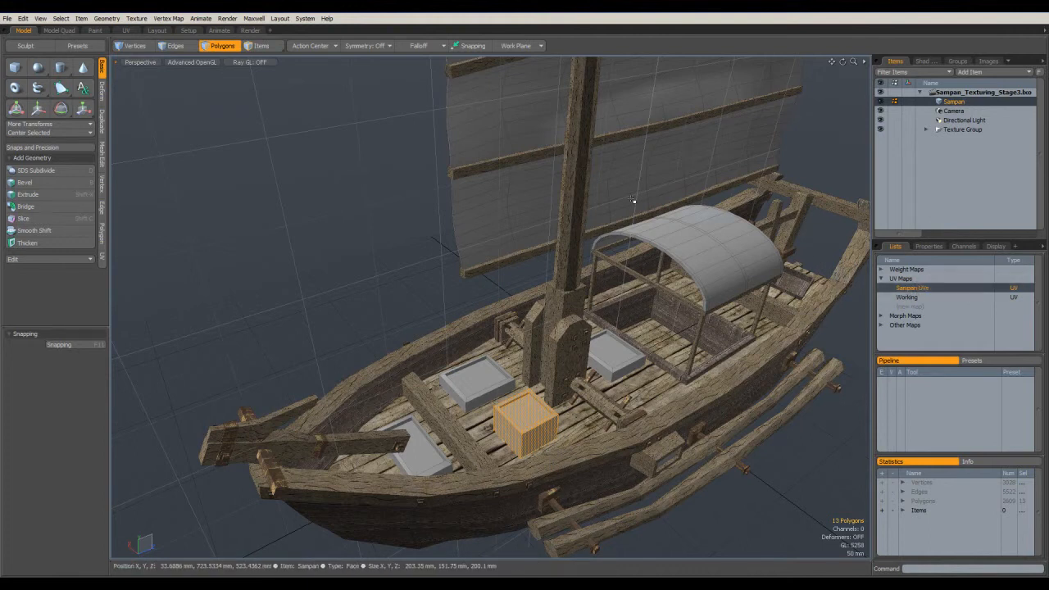
Switch to the UV workspace and examine how the islands are laid out in the Working UV map
{"action": "left_click", "coordinate": [126, 30]}
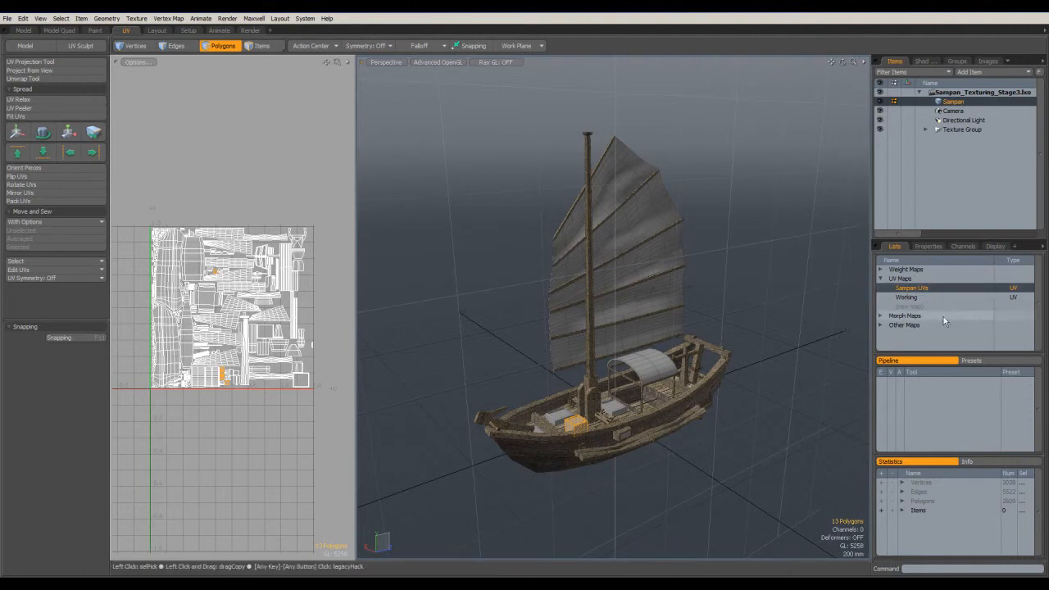
{"action": "left_click", "coordinate": [912, 298]}
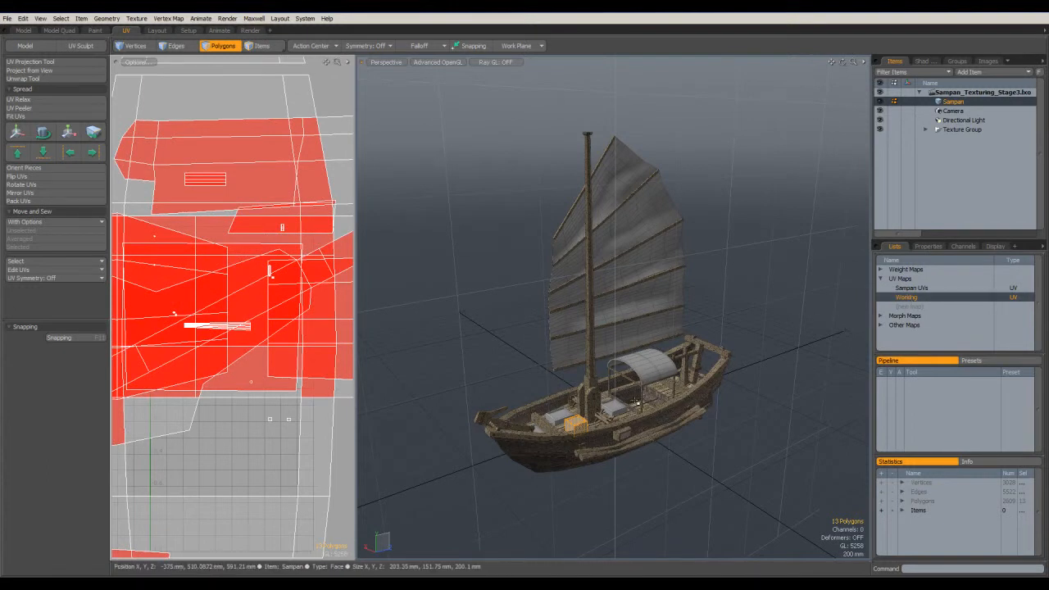
{"action": "scroll", "coordinate": [259, 271], "scroll_direction": "down", "scroll_amount": 6}
{"action": "scroll", "coordinate": [269, 280], "scroll_direction": "up", "scroll_amount": 3}
{"action": "scroll", "coordinate": [269, 280], "scroll_direction": "up", "scroll_amount": 2}
{"action": "left_click_drag", "start_coordinate": [234, 275], "coordinate": [378, 294], "text": "alt"}
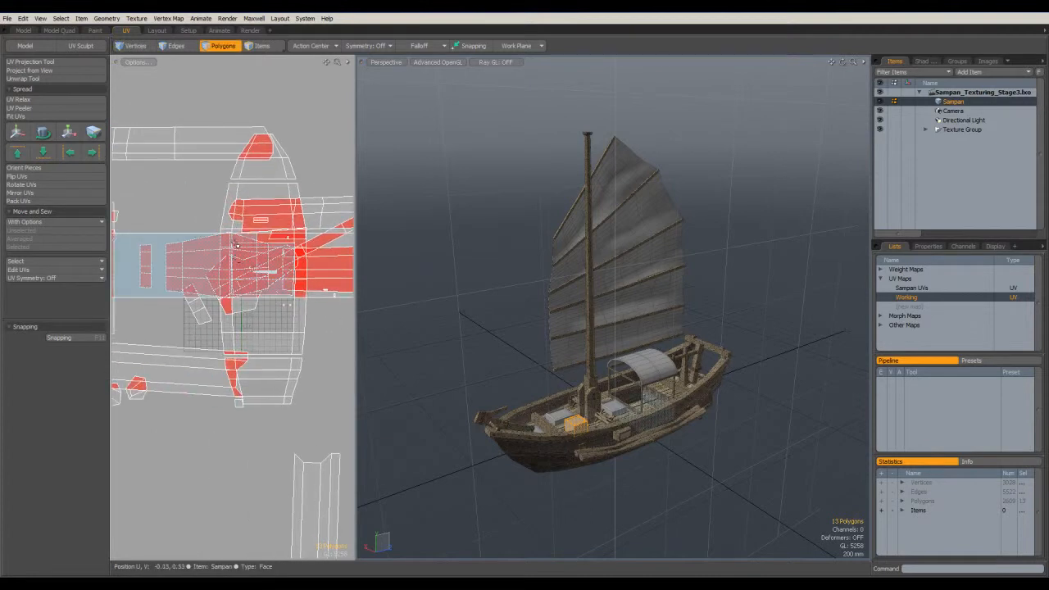
{"action": "scroll", "coordinate": [243, 315], "scroll_direction": "down", "scroll_amount": 4}
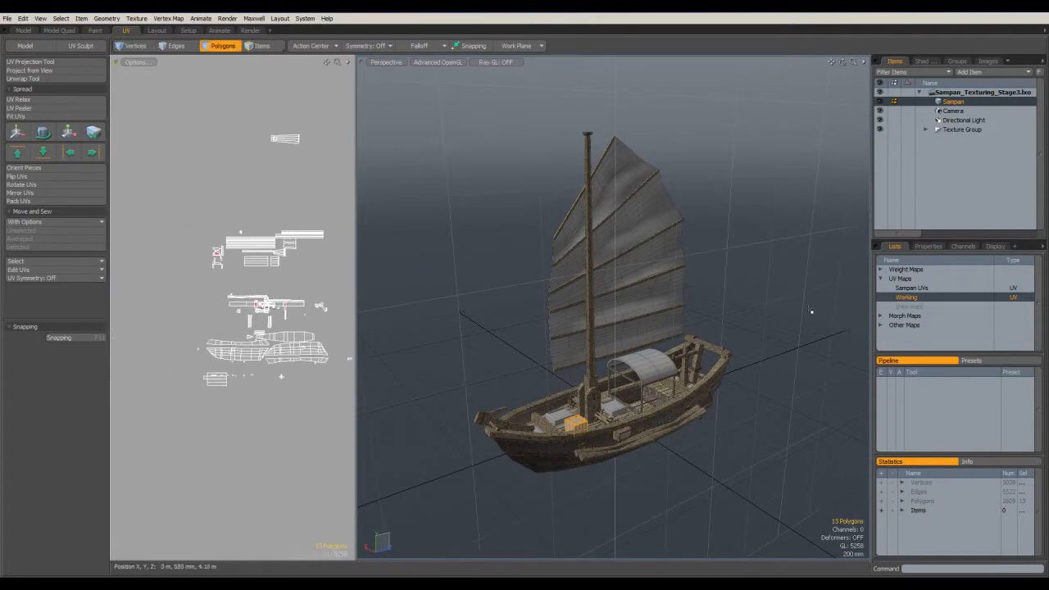
Compare the Sampan UVs map, fitted to view, with the Working map and leave Sampan UVs active
{"action": "left_click", "coordinate": [931, 289]}
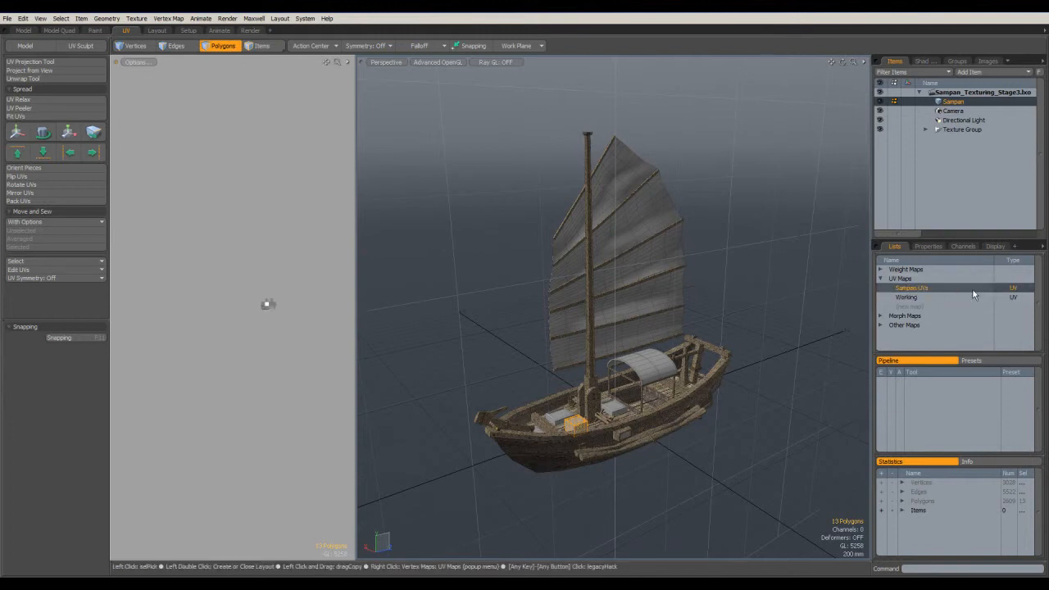
{"action": "left_click_drag", "start_coordinate": [256, 322], "coordinate": [160, 396], "text": "ctrl+alt"}
{"action": "key", "text": "a"}
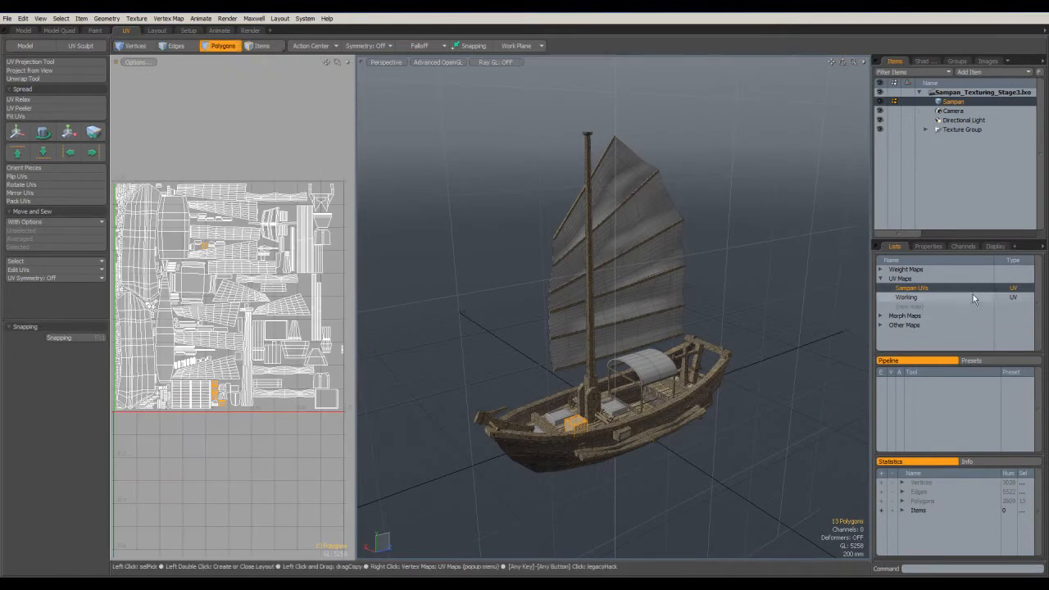
{"action": "left_click", "coordinate": [907, 296]}
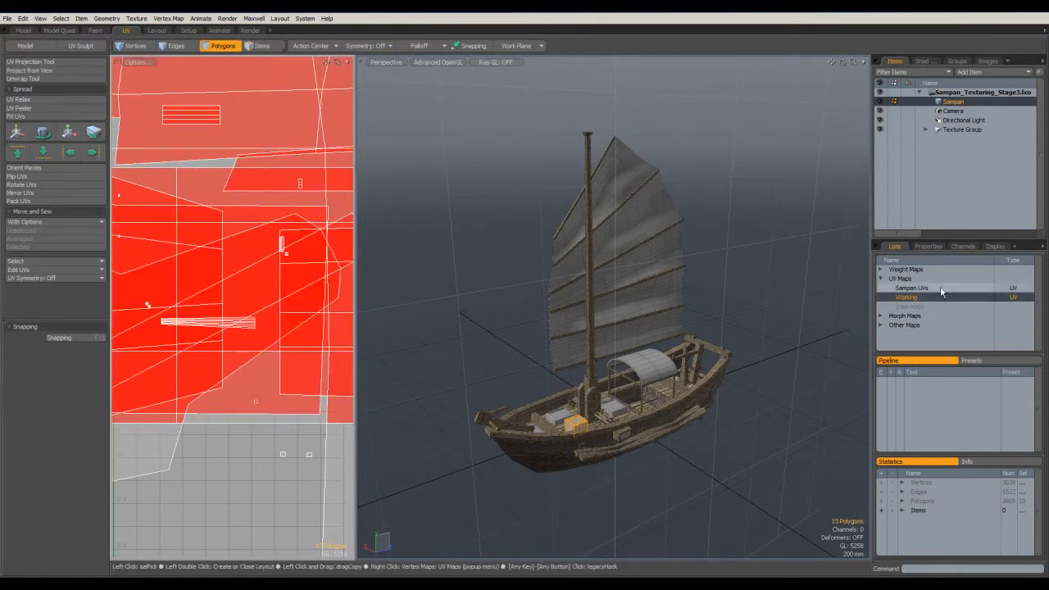
{"action": "left_click", "coordinate": [912, 288]}
Clear the crate selection and examine the untextured boxes on the boat's deck from several angles
{"action": "left_click_drag", "start_coordinate": [428, 439], "coordinate": [504, 450], "text": "alt"}
{"action": "scroll", "coordinate": [557, 449], "scroll_direction": "up", "scroll_amount": 3}
{"action": "left_click", "coordinate": [476, 330]}
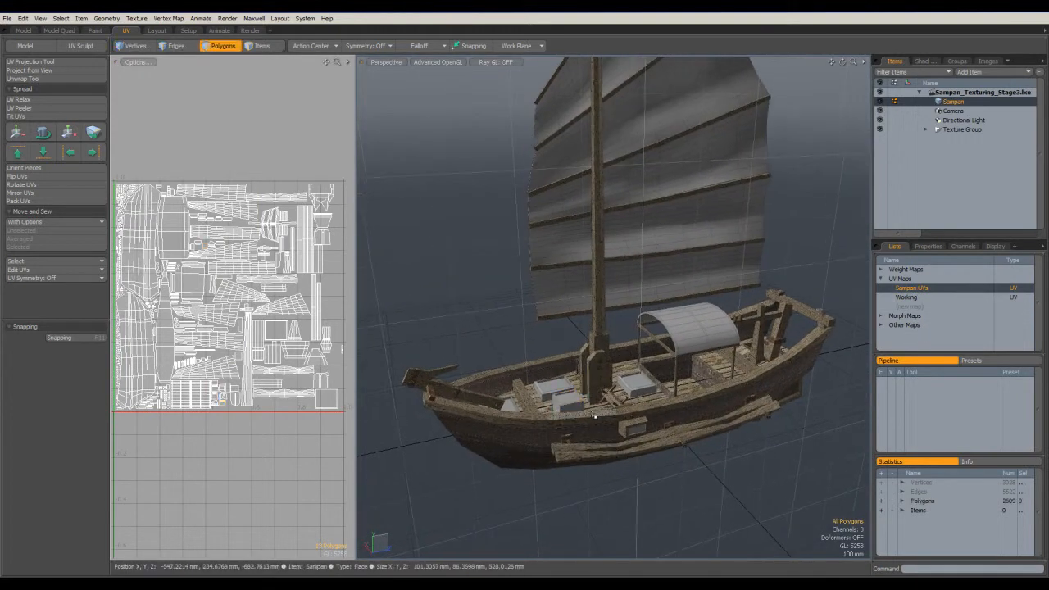
{"action": "left_click_drag", "start_coordinate": [628, 409], "coordinate": [574, 386], "text": "alt"}
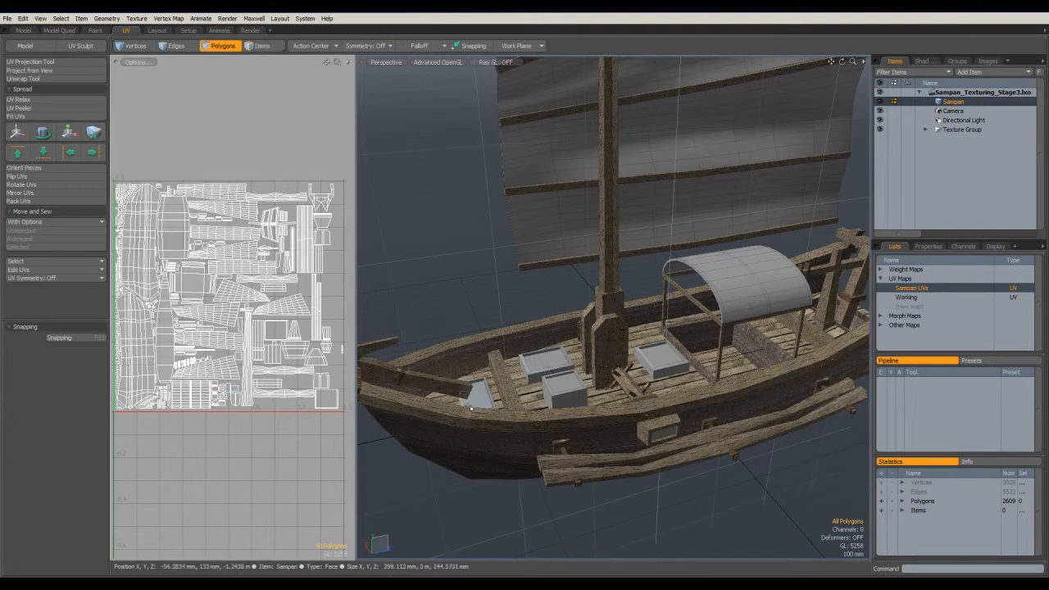
{"action": "left_click_drag", "start_coordinate": [466, 405], "coordinate": [504, 421], "text": "alt"}
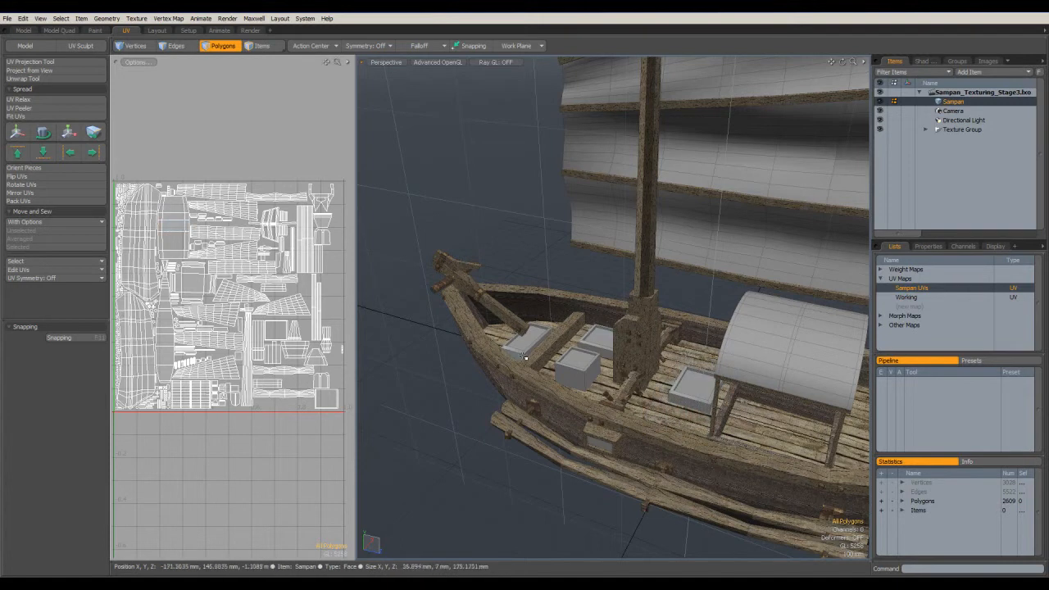
{"action": "left_click_drag", "start_coordinate": [686, 394], "coordinate": [747, 373], "text": "alt"}
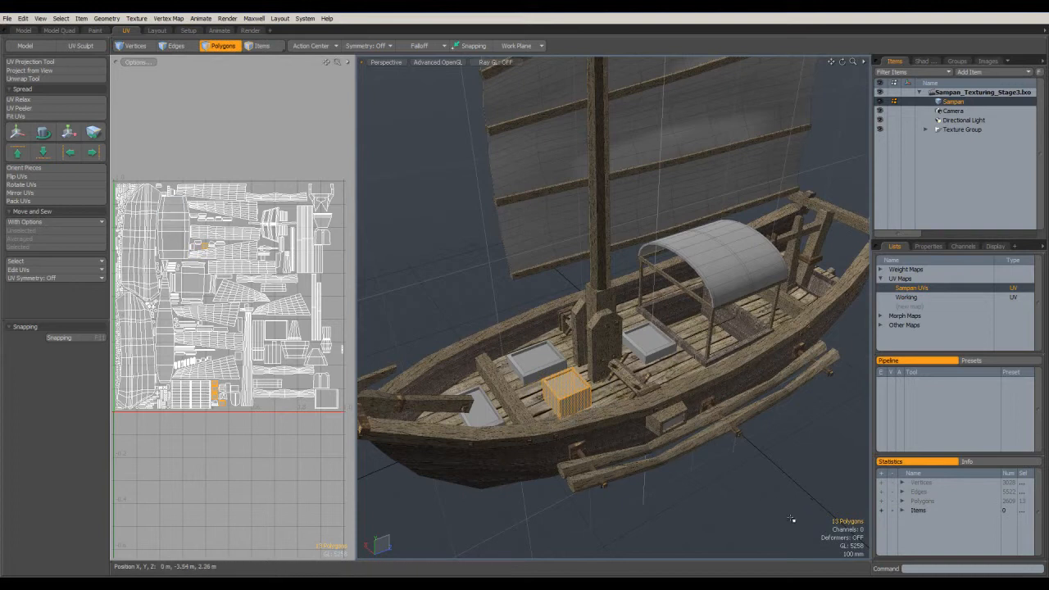
Try deleting the shallow box between the mast and the canopy, undo the deletion and clear the selection
{"action": "double_click", "coordinate": [649, 348]}
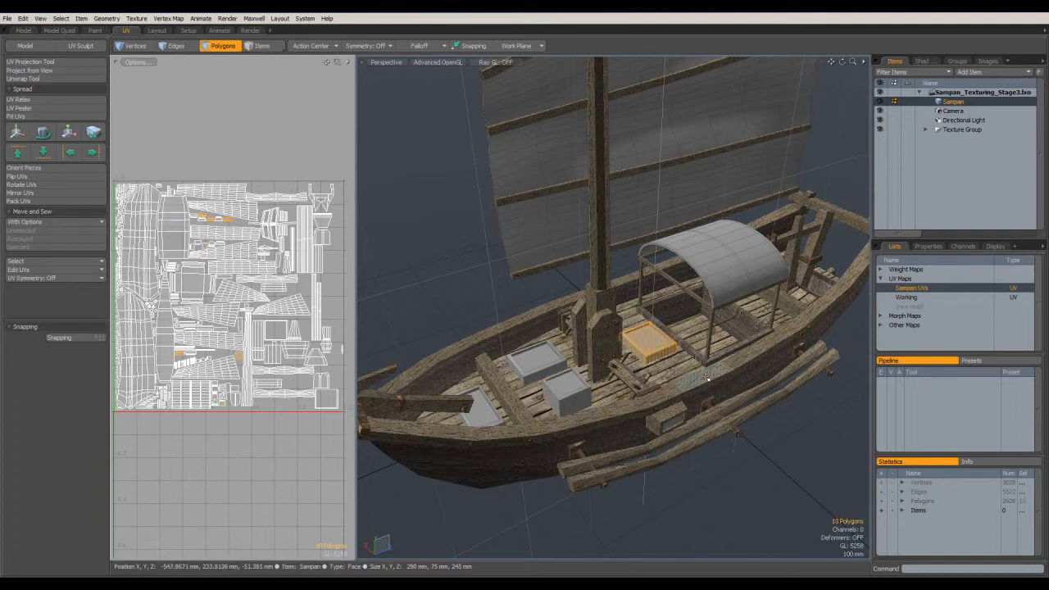
{"action": "key", "text": "Delete"}
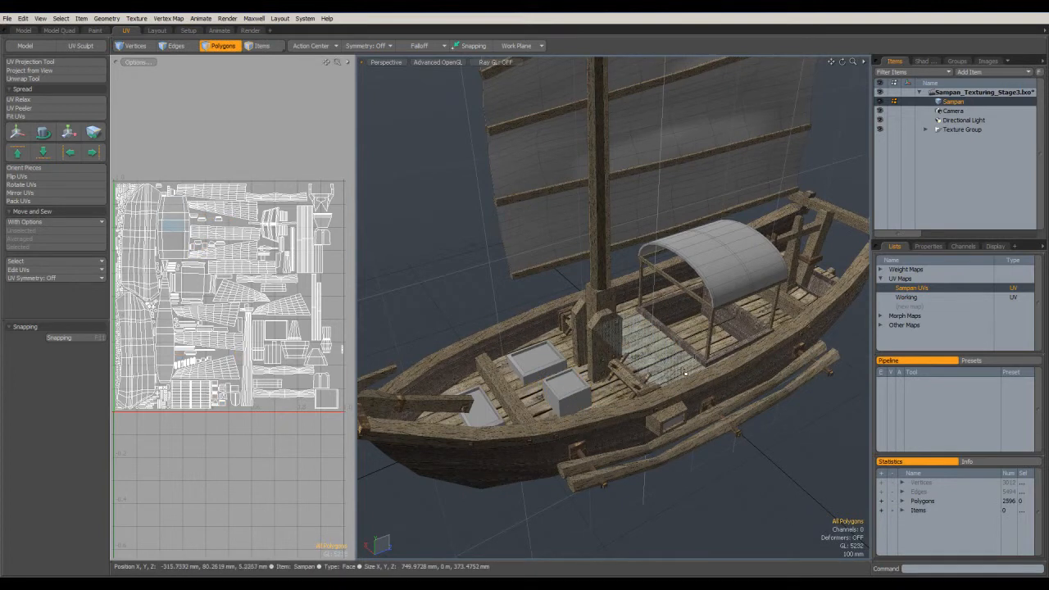
{"action": "key", "text": "ctrl+z"}
{"action": "left_click", "coordinate": [756, 502]}
{"action": "mouse_move", "coordinate": [770, 477]}
{"action": "left_mouse_down", "text": "alt"}
{"action": "mouse_move", "coordinate": [752, 456]}
{"action": "mouse_move", "coordinate": [735, 487]}
{"action": "mouse_move", "coordinate": [762, 477]}
{"action": "left_mouse_up", "text": "alt"}
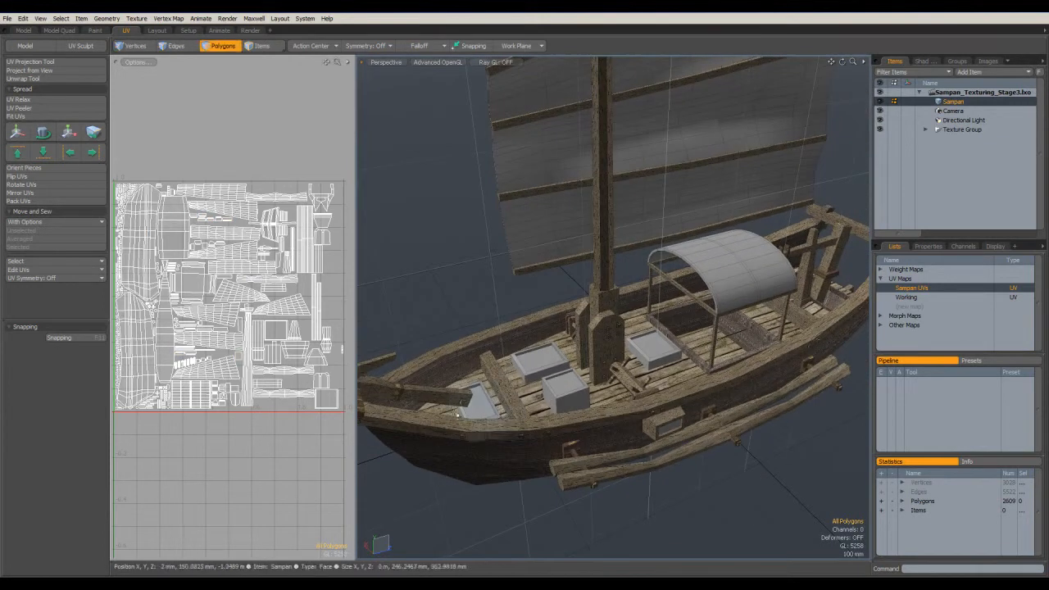
Select all the canvas panels of the sail and assign them a new material named SailCanvas
{"action": "left_click_drag", "start_coordinate": [721, 389], "coordinate": [647, 376], "text": "alt"}
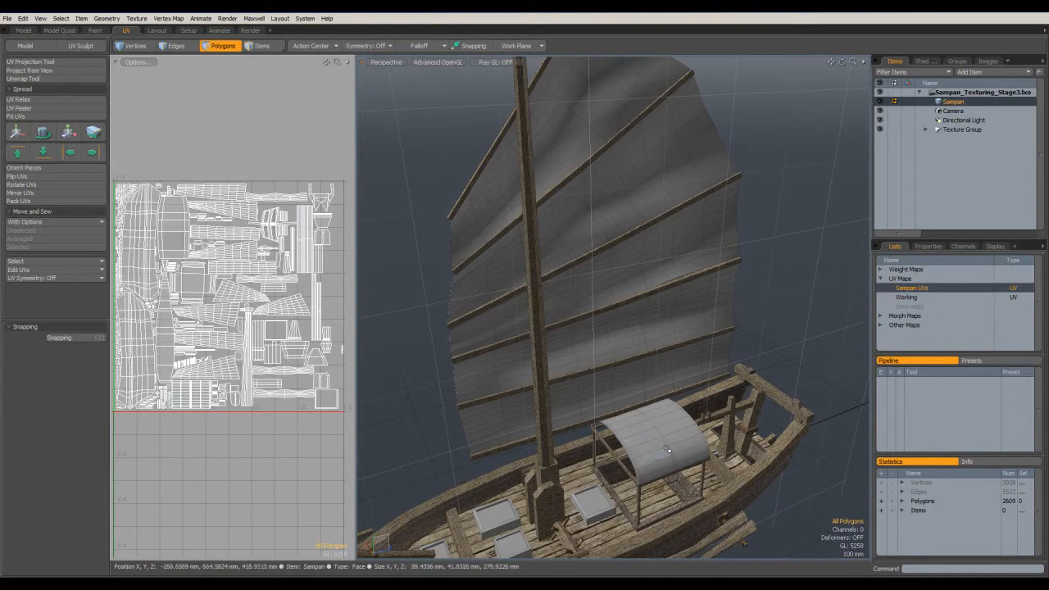
{"action": "left_click_drag", "start_coordinate": [666, 427], "coordinate": [596, 376], "text": "alt"}
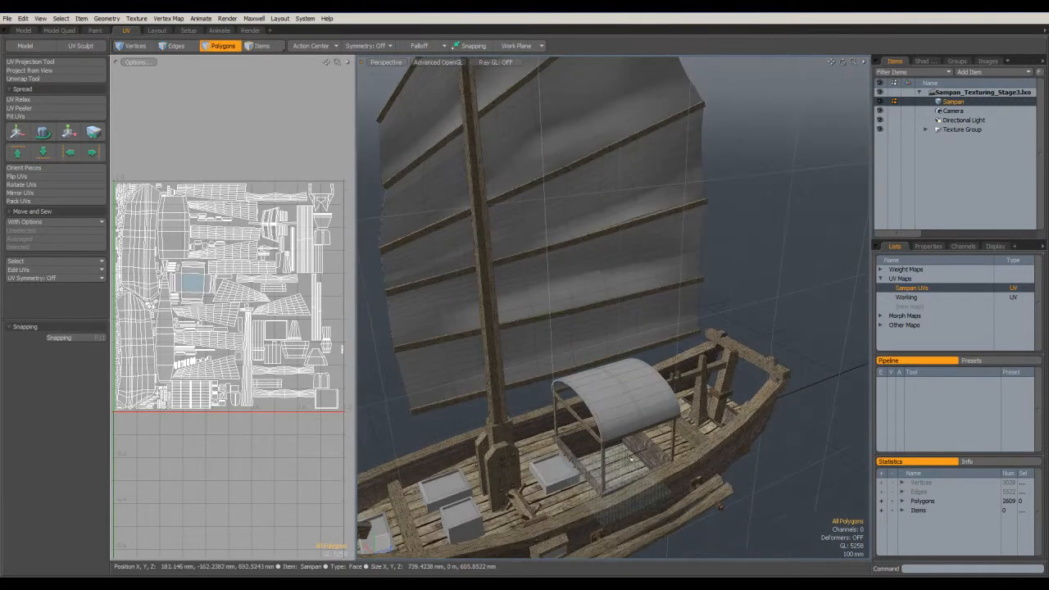
{"action": "left_click_drag", "start_coordinate": [572, 255], "coordinate": [588, 286], "text": "alt+shift"}
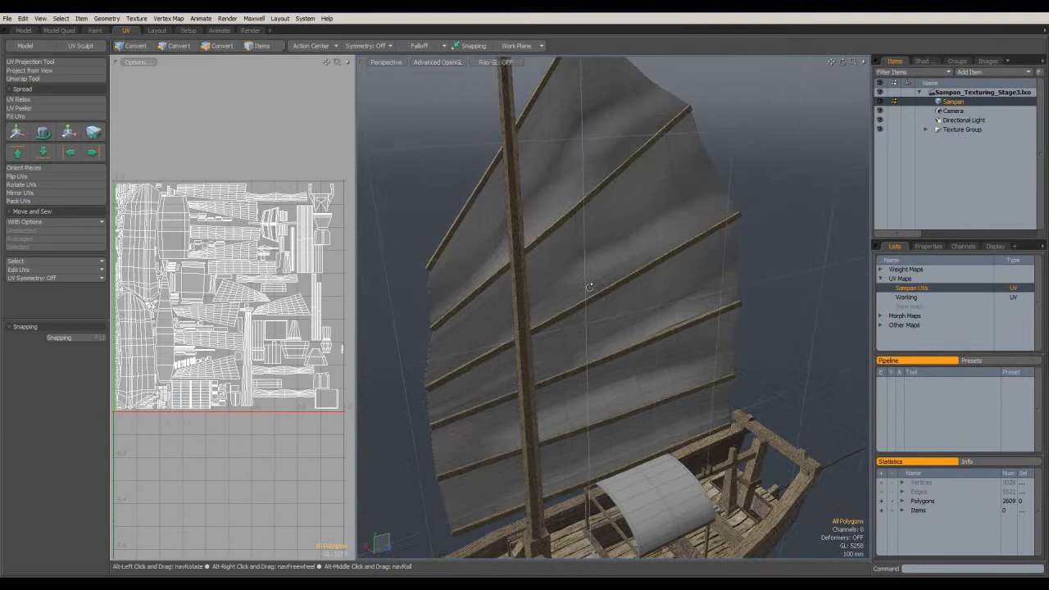
{"action": "double_click", "coordinate": [559, 166]}
{"action": "double_click", "coordinate": [627, 257], "text": "shift"}
{"action": "double_click", "coordinate": [674, 316], "text": "shift"}
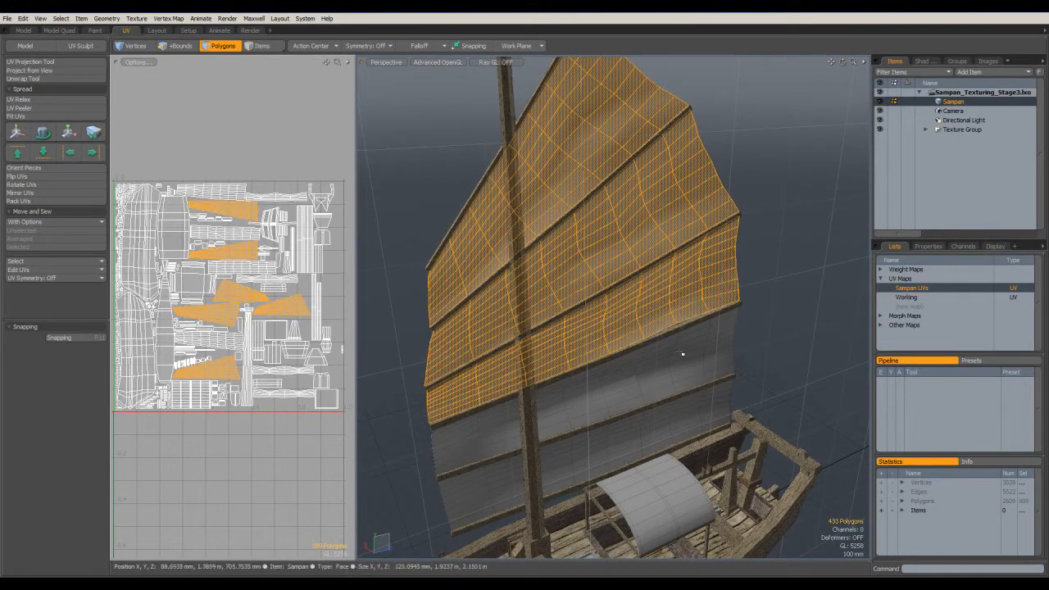
{"action": "double_click", "coordinate": [677, 426], "text": "shift"}
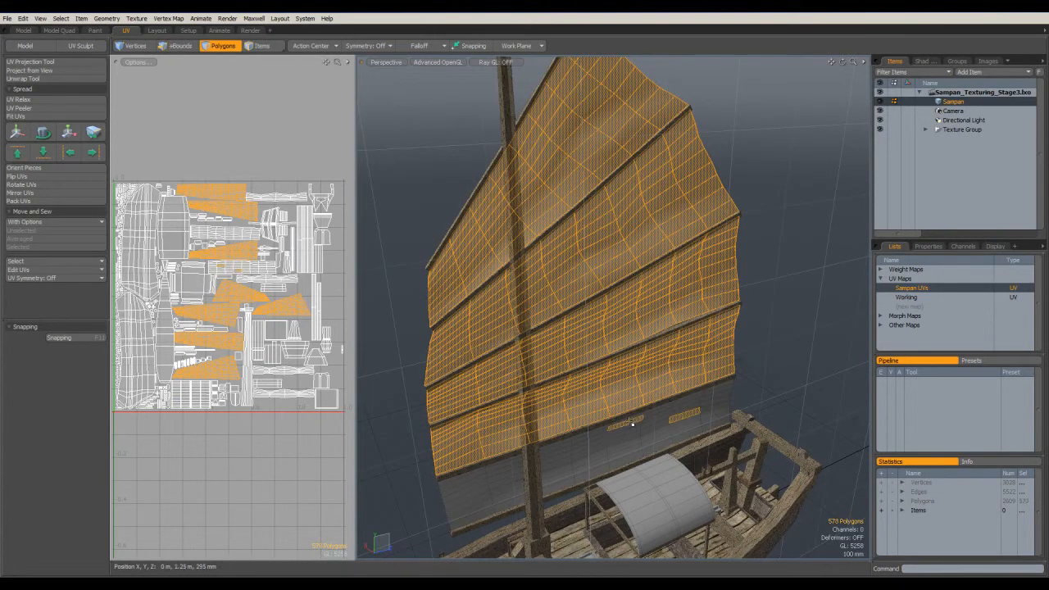
{"action": "double_click", "coordinate": [638, 440], "text": "shift"}
{"action": "mouse_move", "coordinate": [601, 466]}
{"action": "left_mouse_down", "text": "alt"}
{"action": "mouse_move", "coordinate": [532, 438]}
{"action": "mouse_move", "coordinate": [537, 524]}
{"action": "mouse_move", "coordinate": [532, 492]}
{"action": "mouse_move", "coordinate": [643, 427]}
{"action": "left_mouse_up", "text": "alt"}
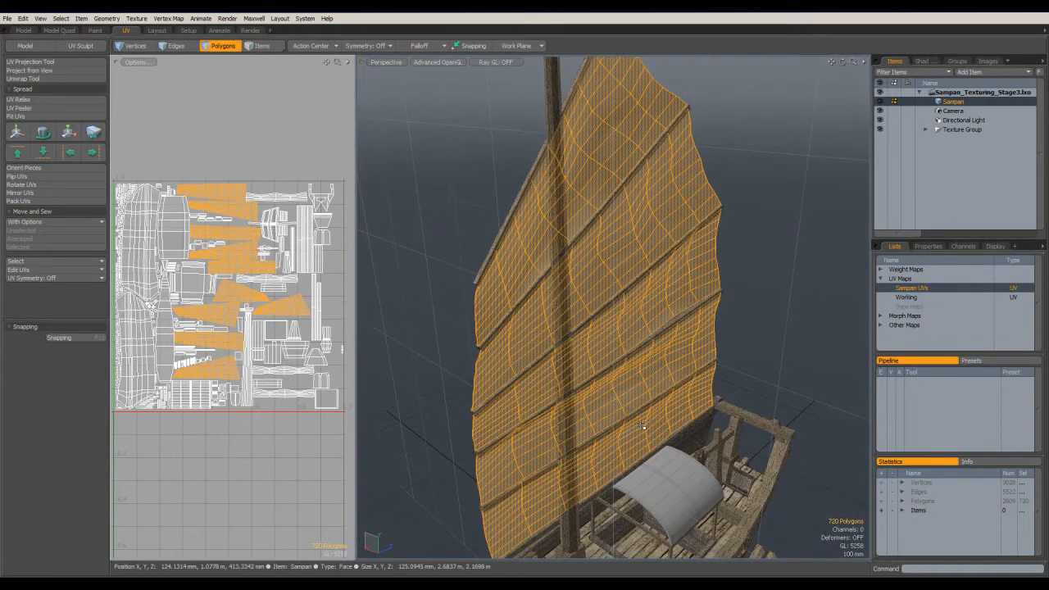
{"action": "left_click_drag", "start_coordinate": [695, 365], "coordinate": [596, 372], "text": "alt"}
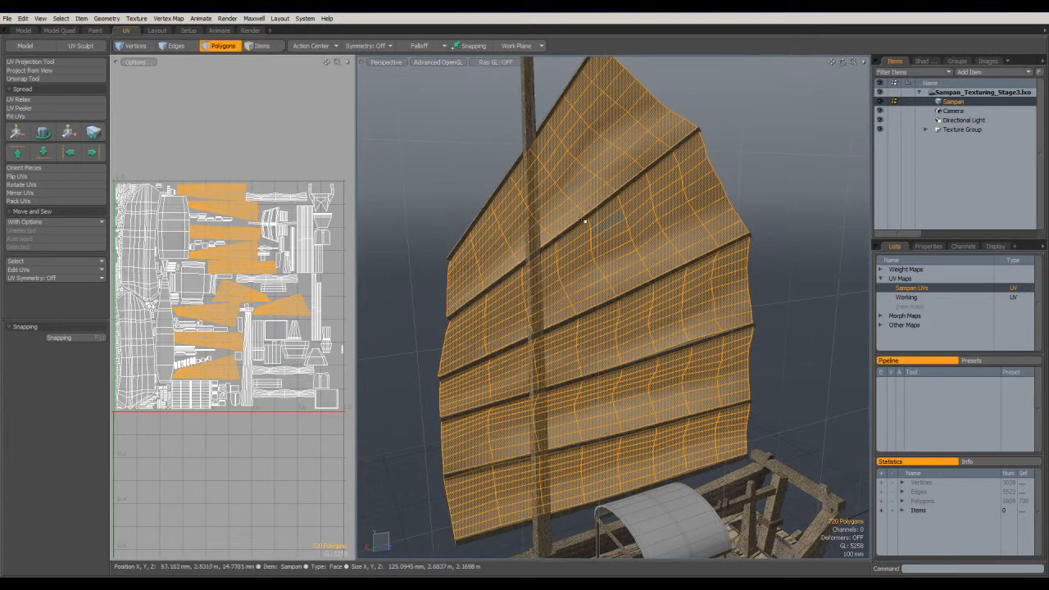
{"action": "key", "text": "m"}
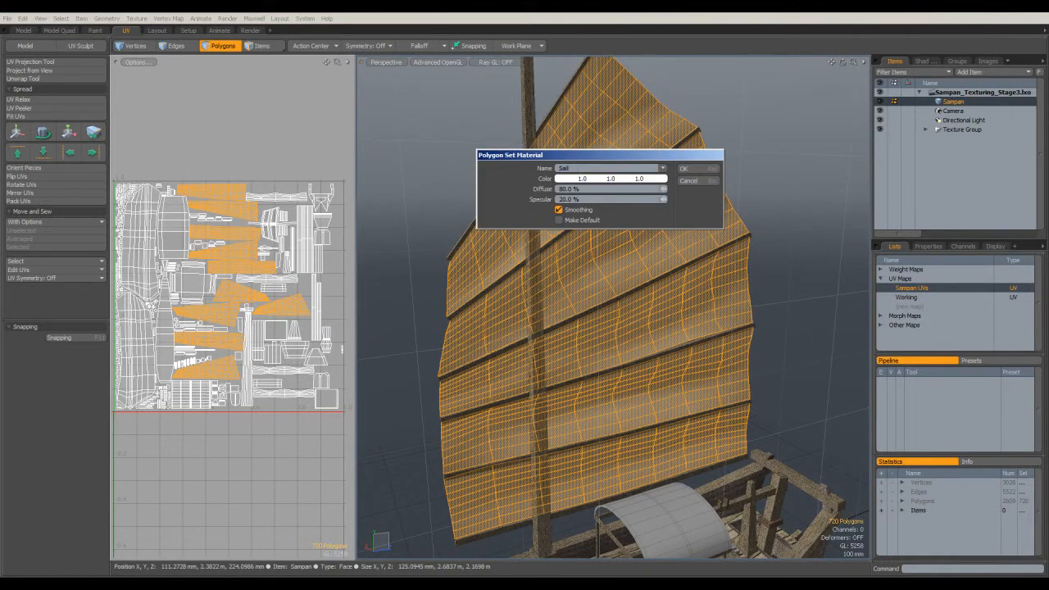
{"action": "left_click", "coordinate": [695, 171]}
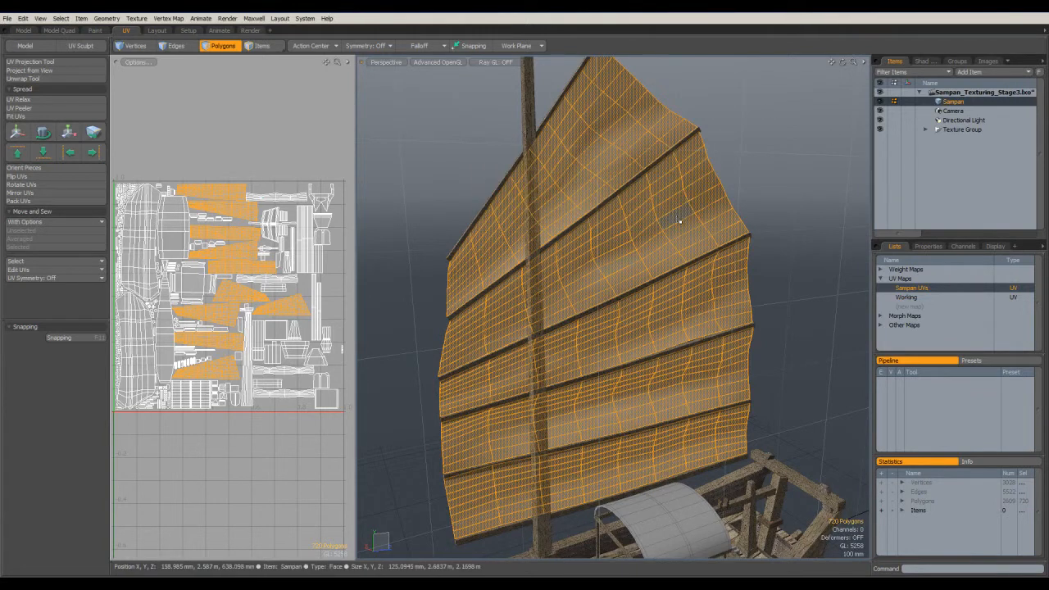
Display the materials in the shader tree and clear the sail panel selection
{"action": "left_click", "coordinate": [925, 62]}
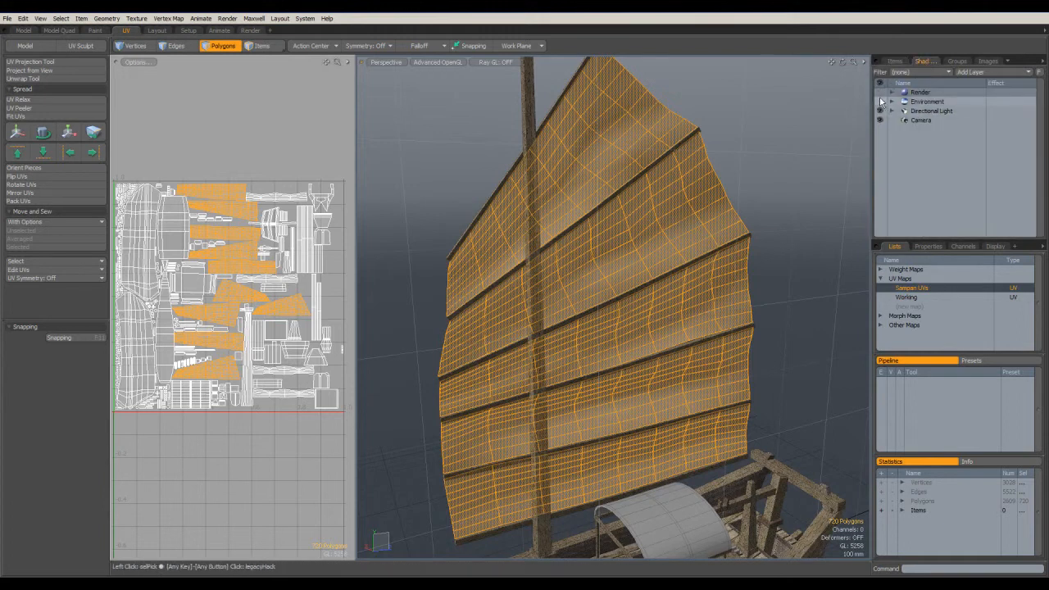
{"action": "left_click_drag", "start_coordinate": [1039, 118], "coordinate": [1037, 150]}
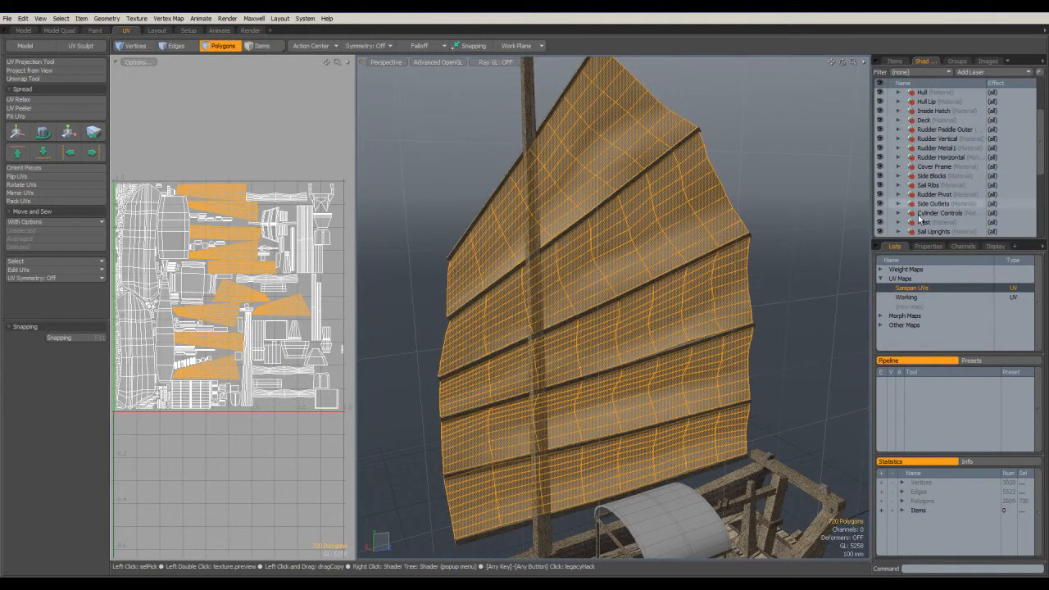
{"action": "left_click", "coordinate": [739, 134]}
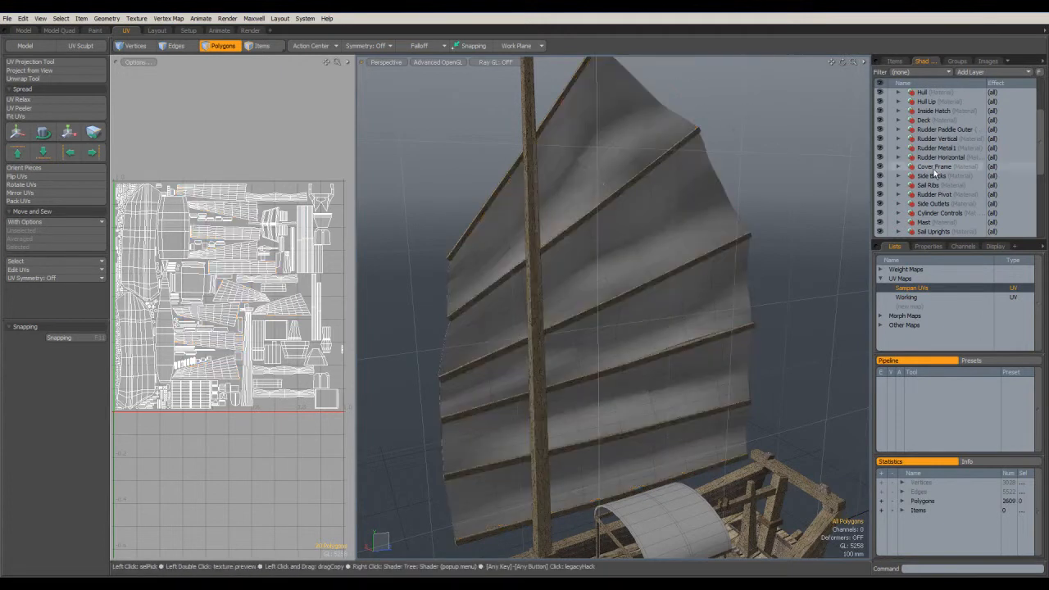
{"action": "double_click", "coordinate": [647, 234]}
{"action": "left_click_drag", "start_coordinate": [729, 178], "coordinate": [697, 197], "text": "alt"}
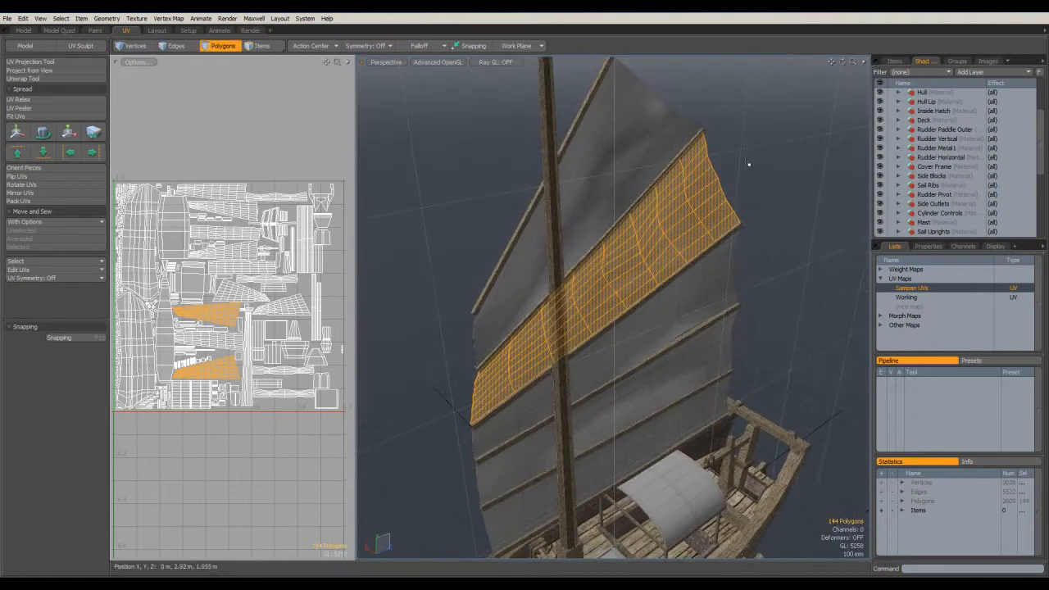
{"action": "left_click", "coordinate": [928, 71]}
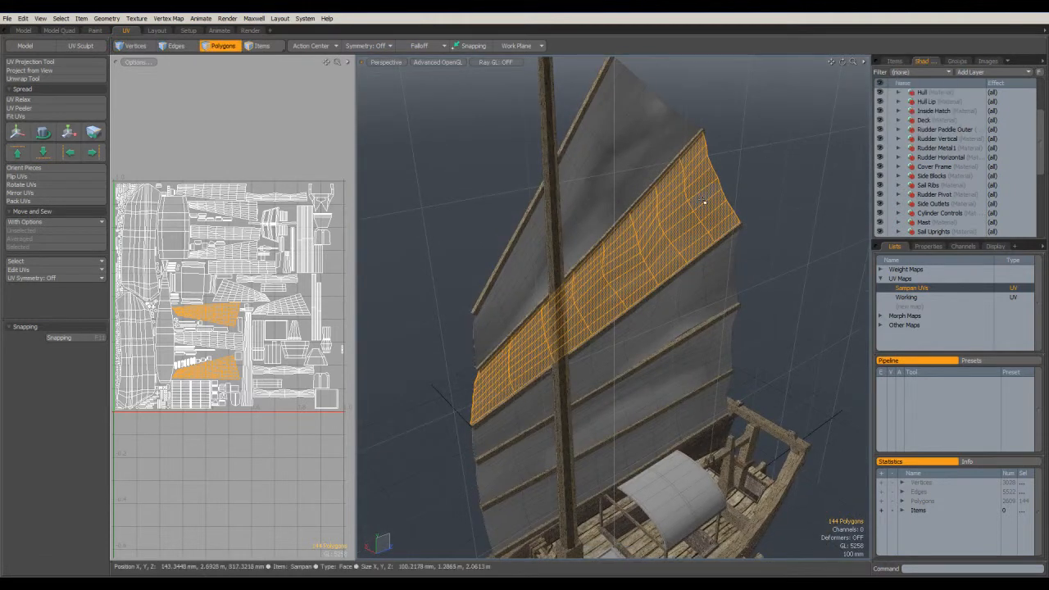
{"action": "left_click", "coordinate": [726, 180]}
Expand the SailCanvas material in the shader tree and load the image FabricPlain0045_4_S as an image map layer in it
{"action": "left_click_drag", "start_coordinate": [1041, 171], "coordinate": [1036, 136]}
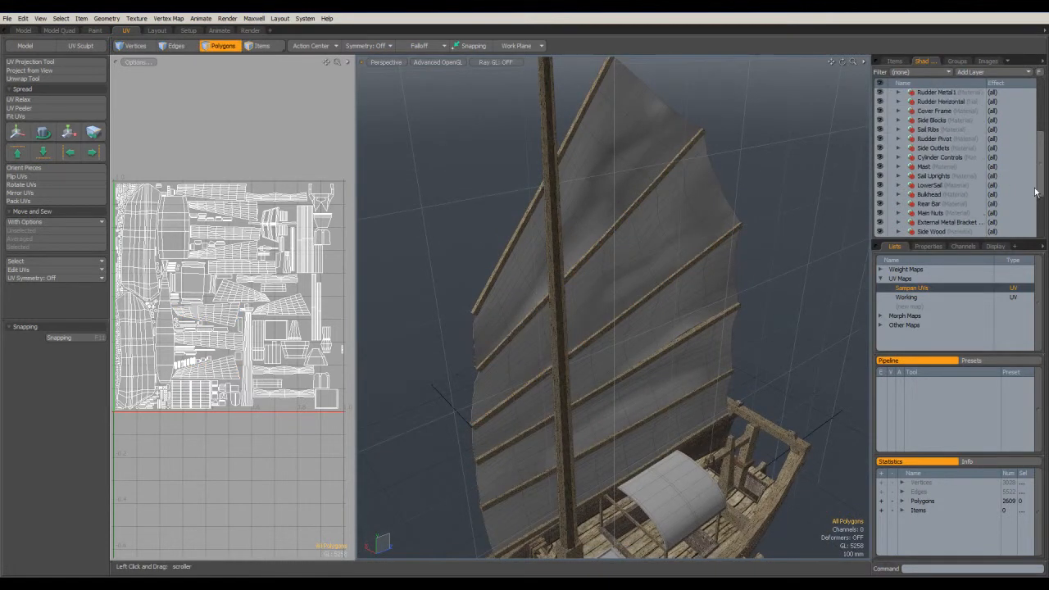
{"action": "left_click", "coordinate": [895, 129]}
{"action": "left_click", "coordinate": [898, 130]}
{"action": "left_click_drag", "start_coordinate": [802, 157], "coordinate": [779, 156], "text": "alt"}
{"action": "left_click", "coordinate": [991, 72]}
{"action": "mouse_move", "coordinate": [991, 75]}
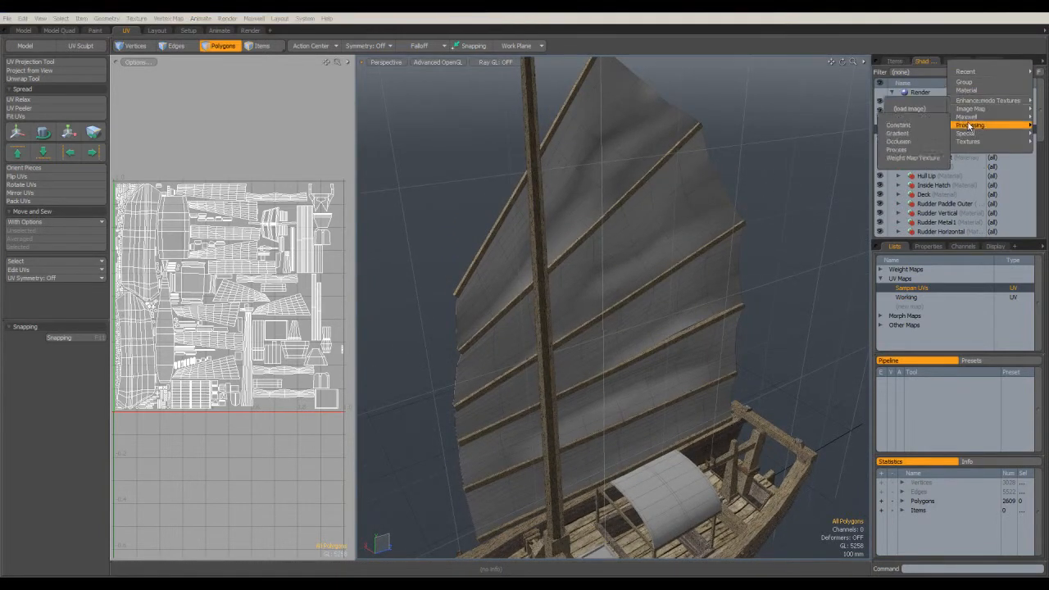
{"action": "mouse_move", "coordinate": [975, 111]}
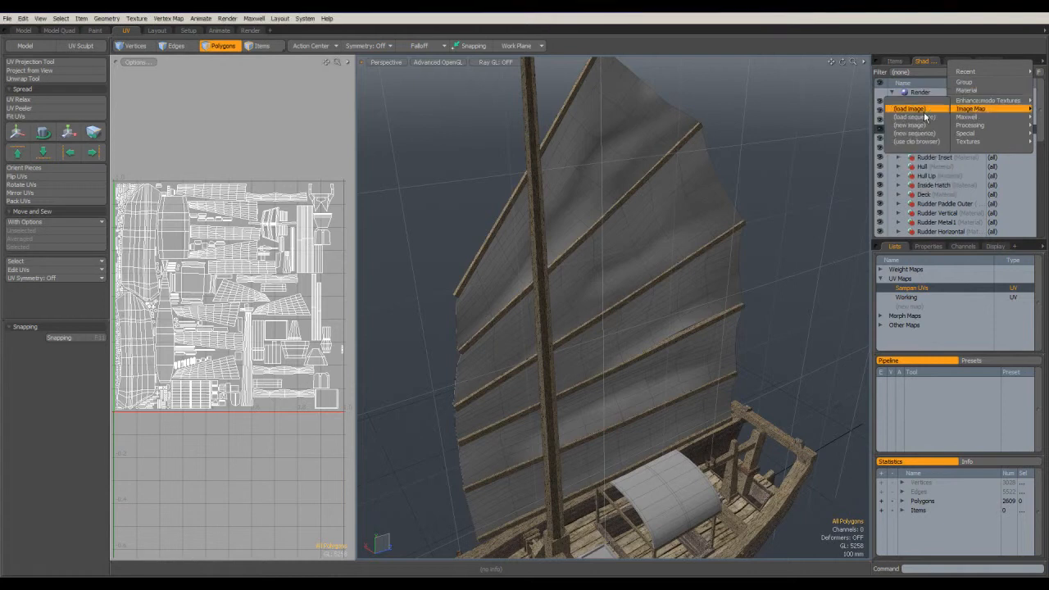
{"action": "left_click", "coordinate": [932, 108]}
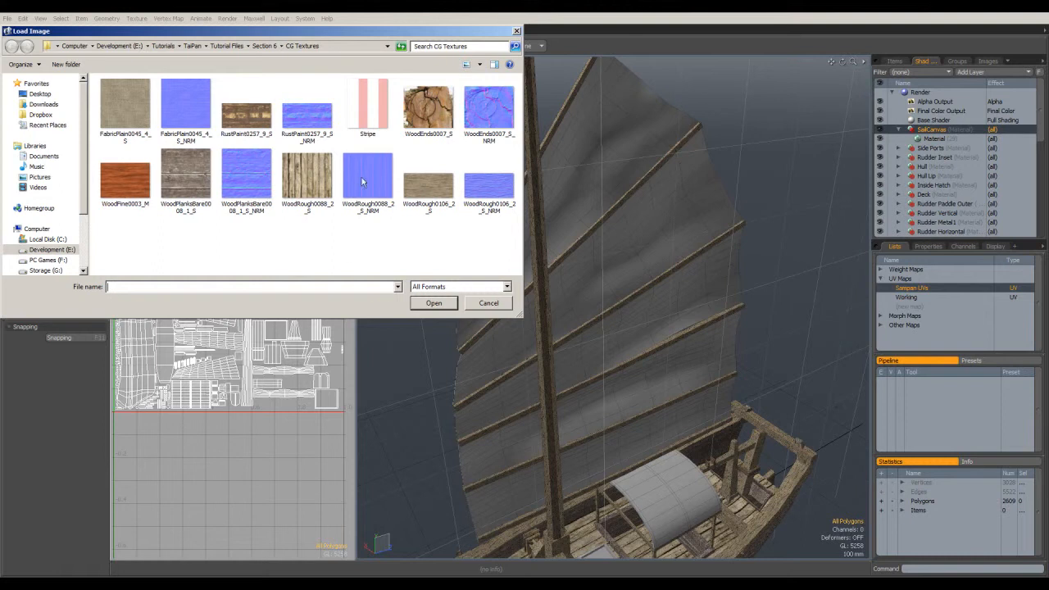
{"action": "left_click", "coordinate": [136, 116]}
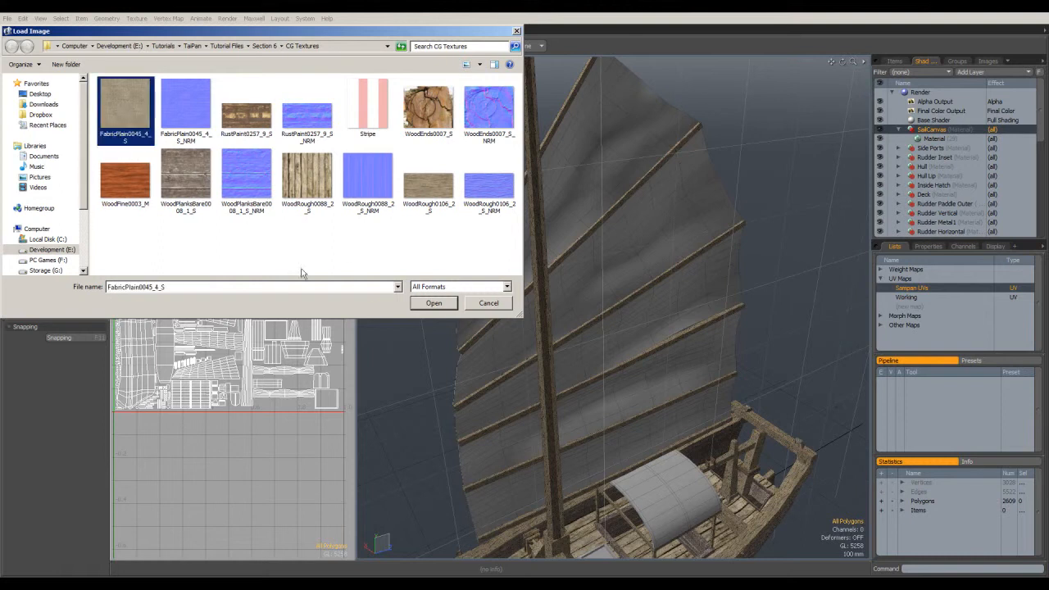
{"action": "left_click", "coordinate": [435, 304]}
Raise the sail fabric image's horizontal and vertical wrap together to about 8.55 in its texture locator
{"action": "left_click_drag", "start_coordinate": [811, 316], "coordinate": [814, 291], "text": "alt"}
{"action": "left_click", "coordinate": [928, 247]}
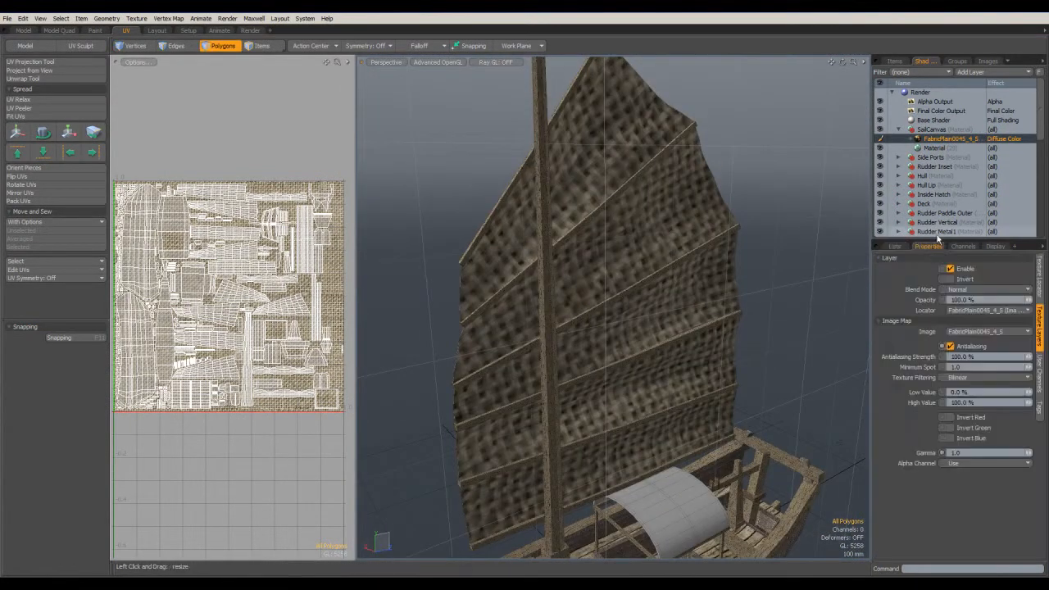
{"action": "left_click", "coordinate": [1028, 290]}
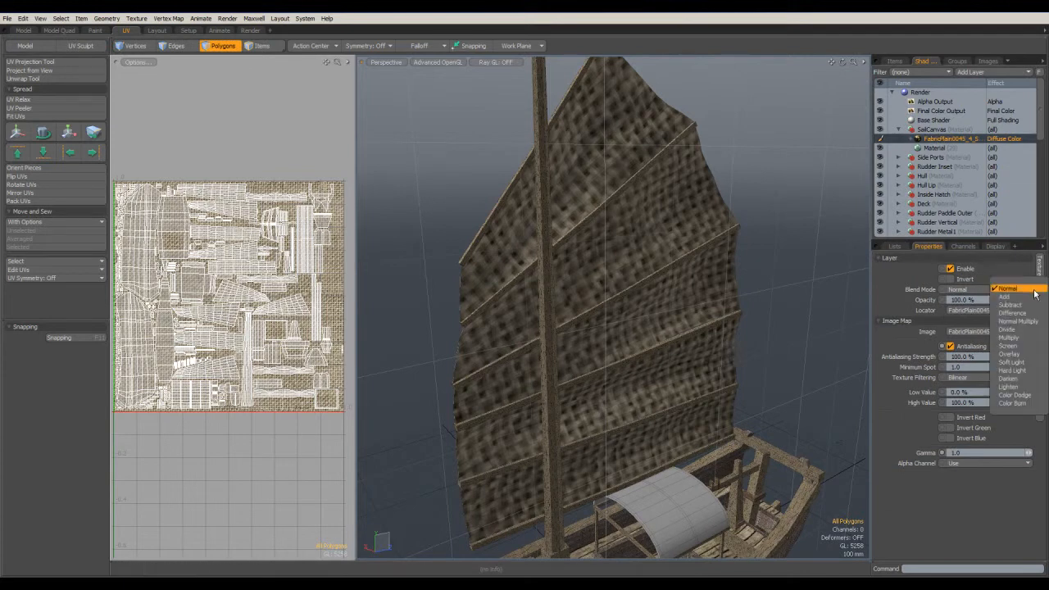
{"action": "left_click", "coordinate": [1038, 270]}
{"action": "left_click", "coordinate": [1039, 271]}
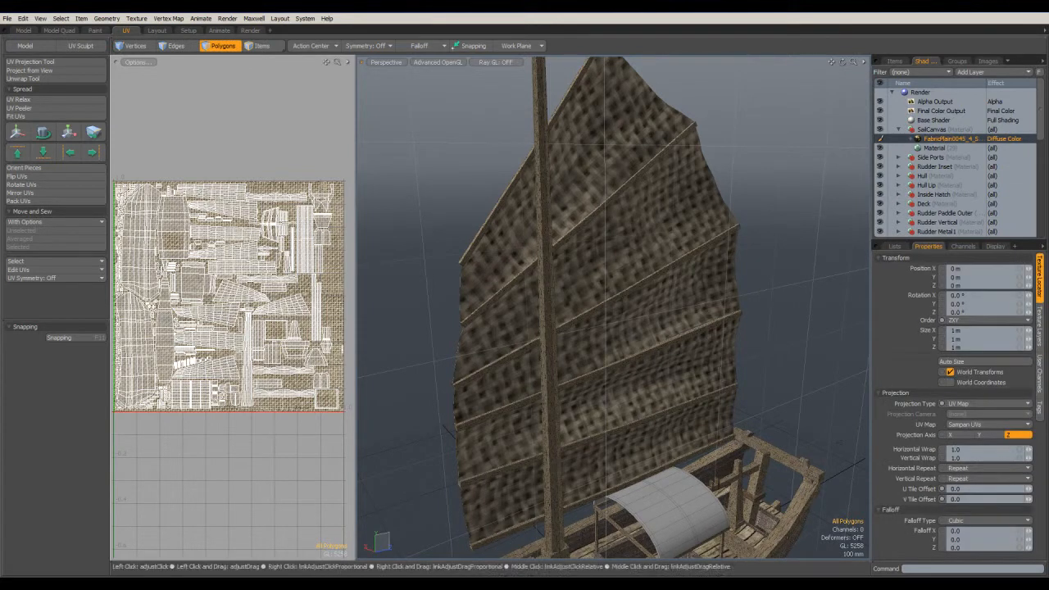
{"action": "left_click_drag", "start_coordinate": [731, 384], "coordinate": [736, 385], "text": "alt"}
{"action": "left_click", "coordinate": [1019, 451]}
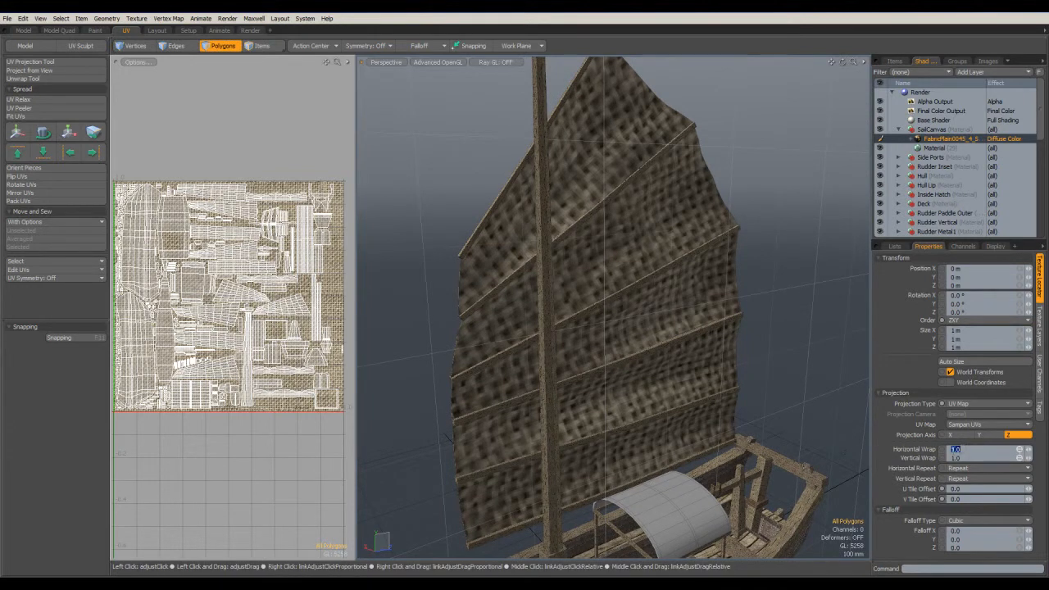
{"action": "left_click_drag", "start_coordinate": [1028, 449], "coordinate": [1048, 450]}
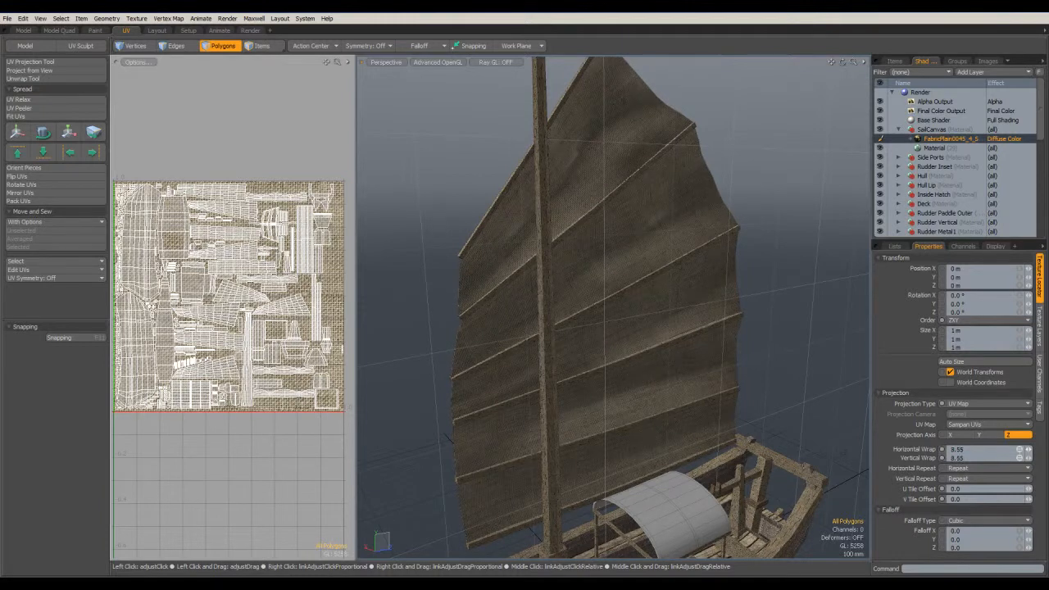
Set the sail fabric image's horizontal wrap and vertical wrap to 10
{"action": "left_click_drag", "start_coordinate": [974, 450], "coordinate": [918, 459]}
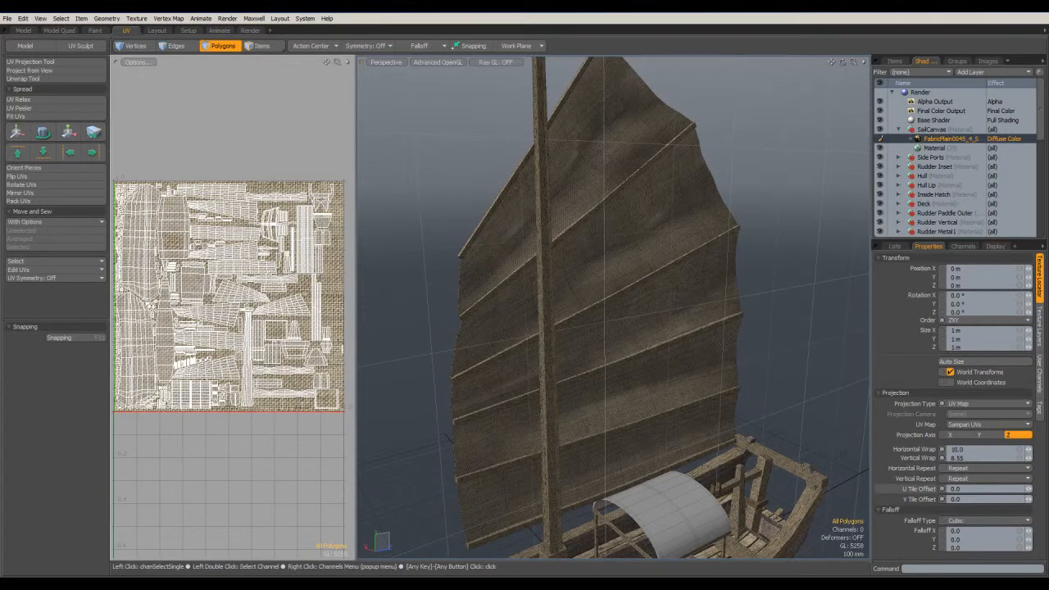
{"action": "left_click_drag", "start_coordinate": [698, 179], "coordinate": [599, 361], "text": "alt"}
{"action": "left_click_drag", "start_coordinate": [598, 360], "coordinate": [790, 391], "text": "ctrl+alt"}
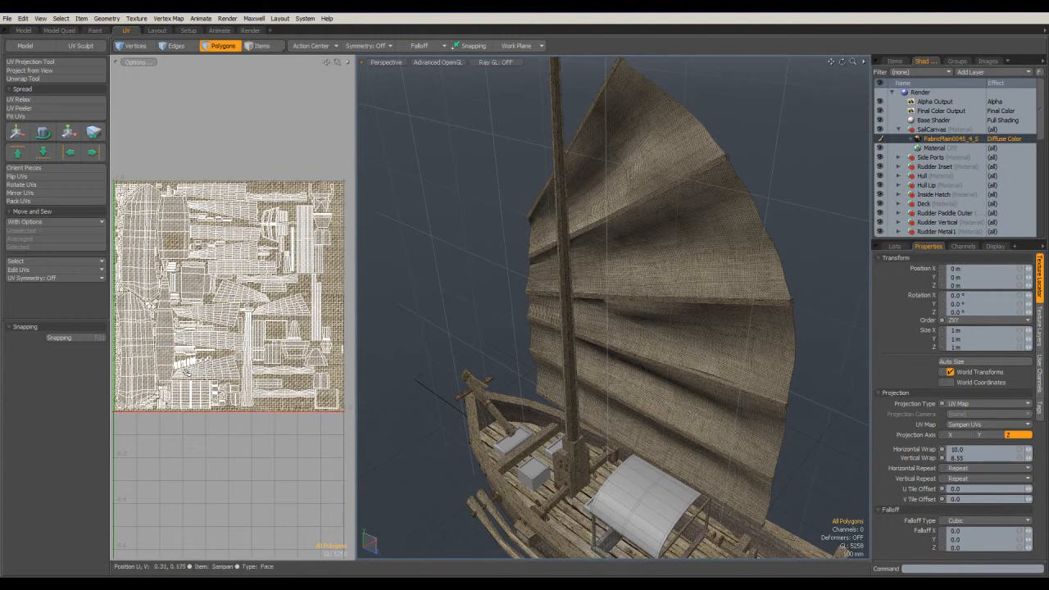
{"action": "left_click", "coordinate": [894, 246]}
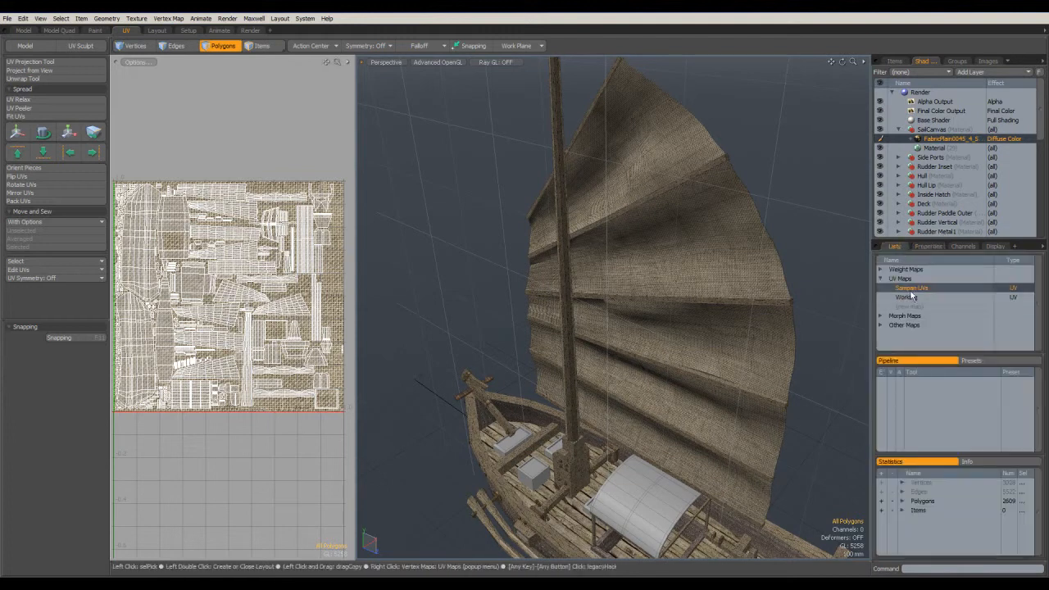
{"action": "left_click", "coordinate": [929, 246]}
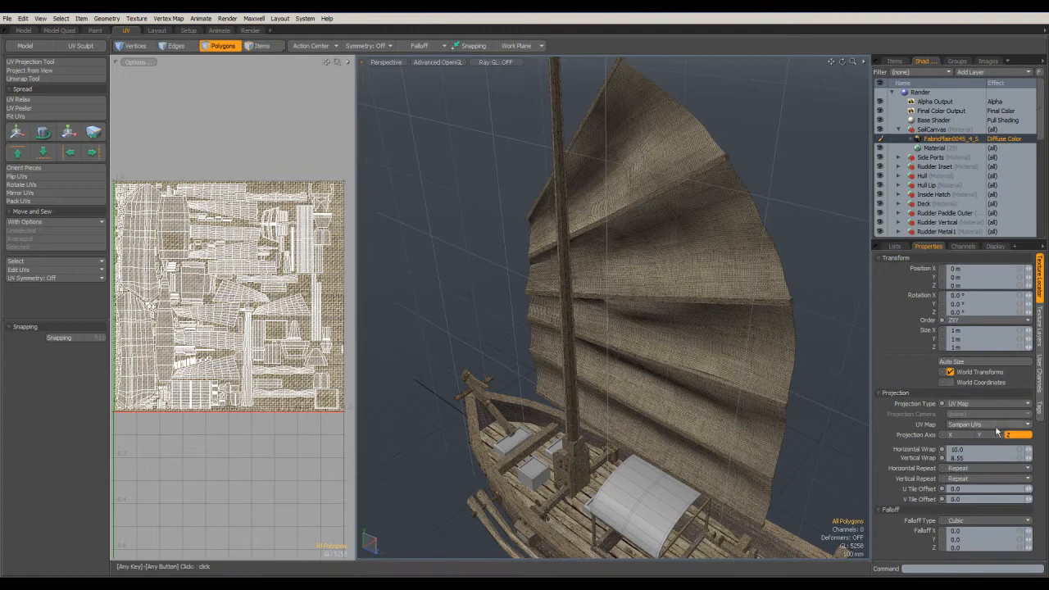
{"action": "left_click", "coordinate": [971, 459]}
{"action": "type", "text": "15"}
{"action": "key", "text": "Return"}
Make the Sampan mesh active and select the narrow polygon band running over the middle of the canopy roof
{"action": "left_click_drag", "start_coordinate": [541, 294], "coordinate": [631, 386], "text": "alt"}
{"action": "scroll", "coordinate": [484, 475], "scroll_direction": "up", "scroll_amount": 4}
{"action": "left_click", "coordinate": [897, 61]}
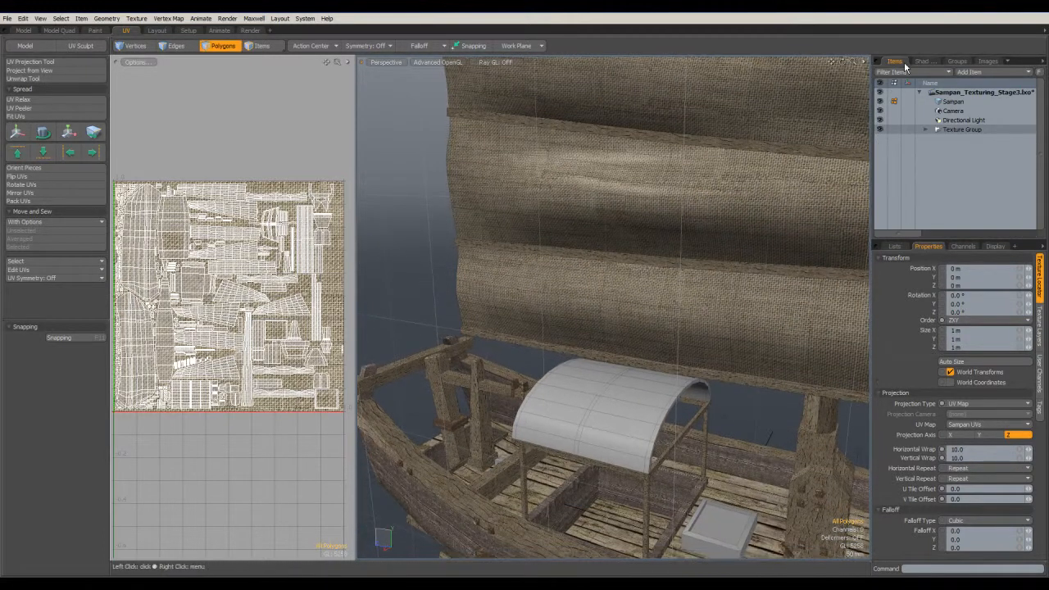
{"action": "left_click", "coordinate": [954, 101]}
{"action": "left_click_drag", "start_coordinate": [721, 369], "coordinate": [698, 415], "text": "alt"}
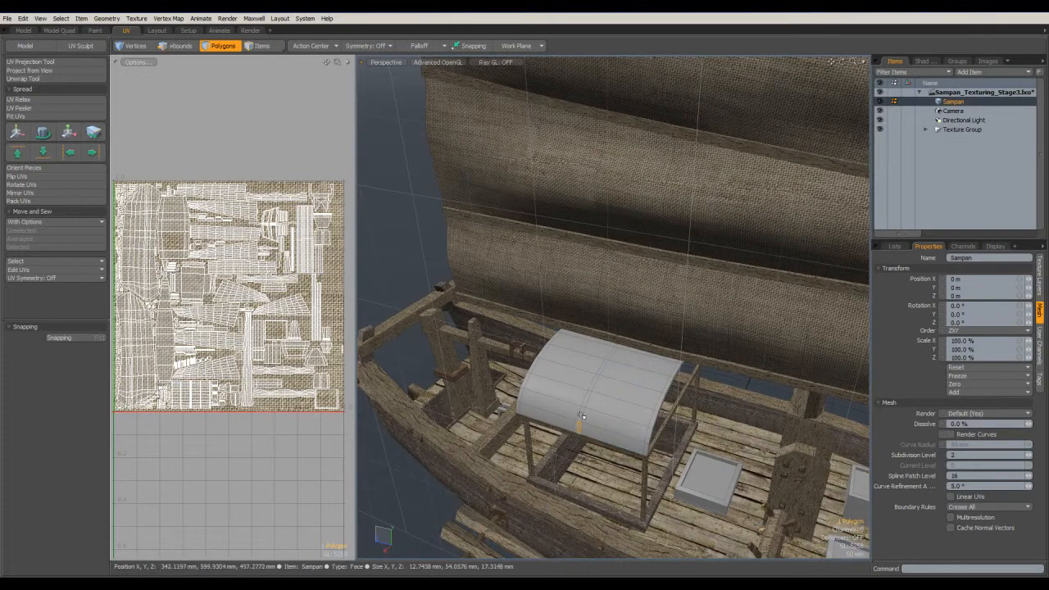
{"action": "key", "text": "l"}
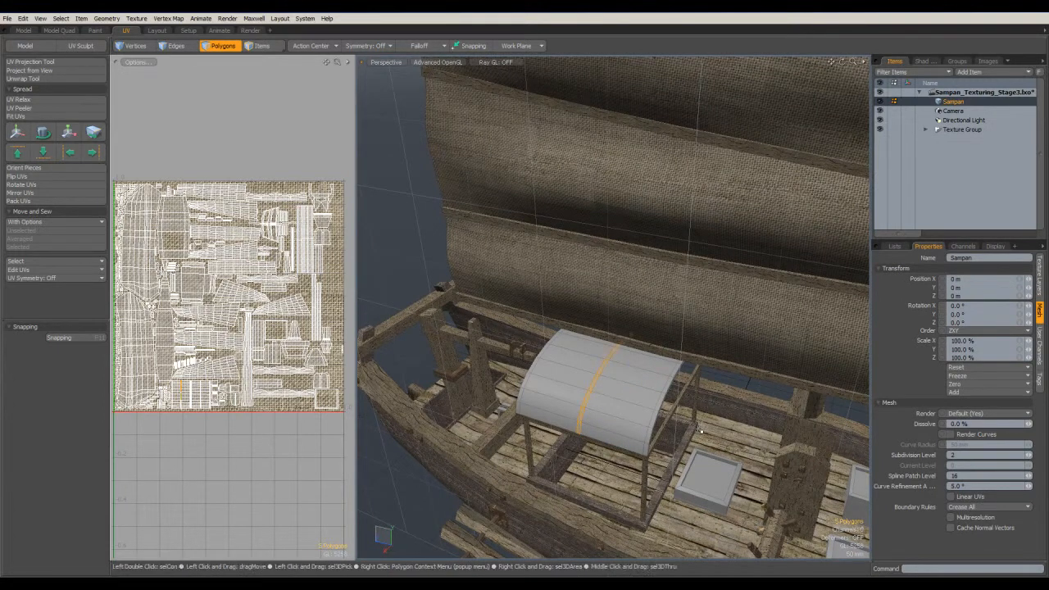
Add the narrow border band at the mast-side end of the canopy roof to the polygon selection
{"action": "left_click_drag", "start_coordinate": [632, 286], "coordinate": [480, 374], "text": "alt"}
{"action": "left_click_drag", "start_coordinate": [658, 442], "coordinate": [544, 361], "text": "alt+shift"}
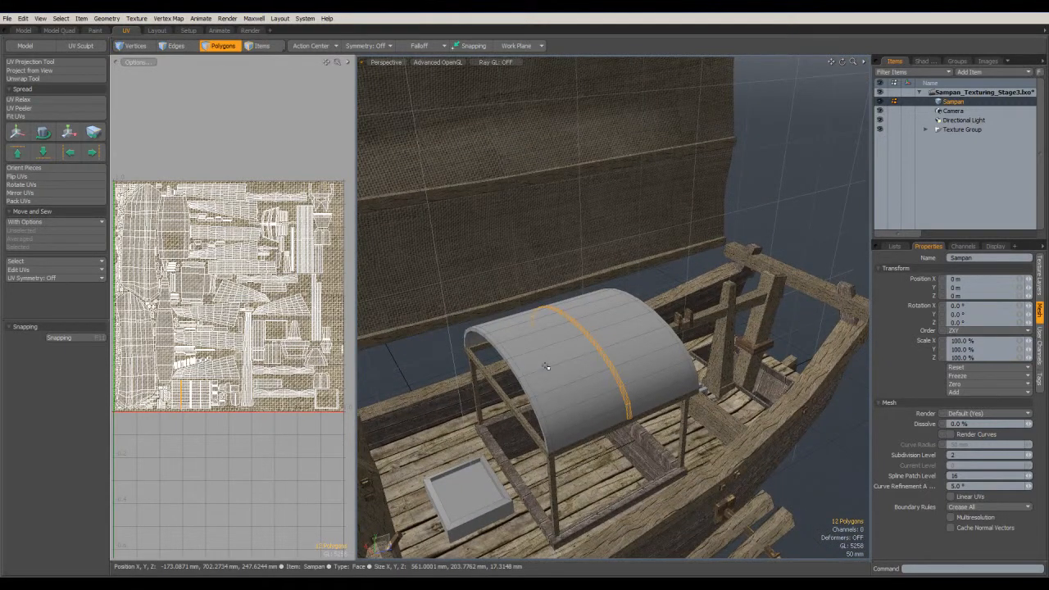
{"action": "left_click_drag", "start_coordinate": [554, 451], "coordinate": [548, 436], "text": "shift"}
{"action": "left_click", "coordinate": [550, 439], "text": "ctrl"}
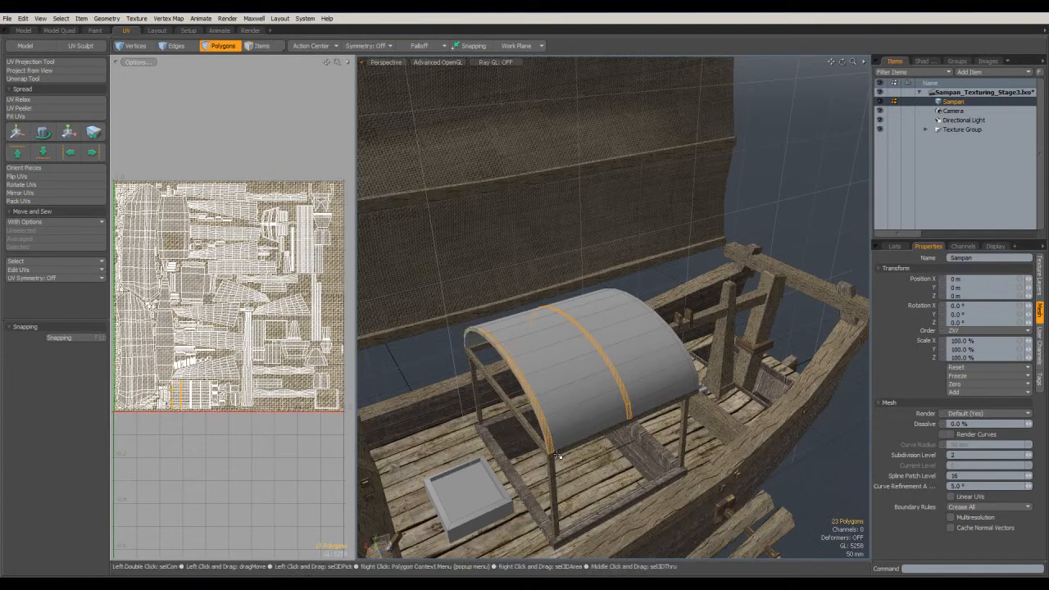
{"action": "left_click_drag", "start_coordinate": [655, 400], "coordinate": [601, 424]}
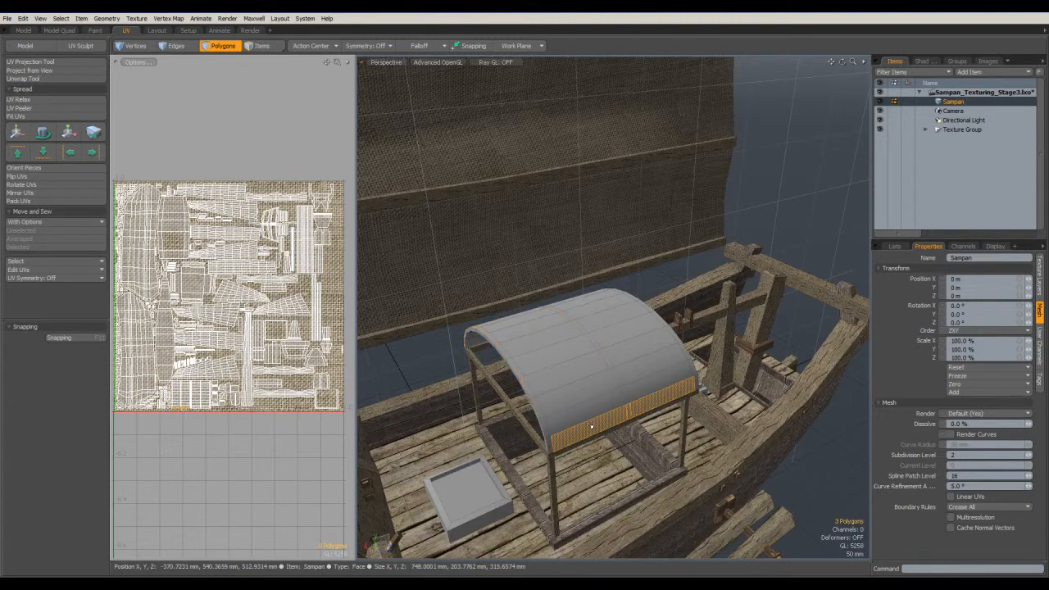
{"action": "key", "text": "super"}
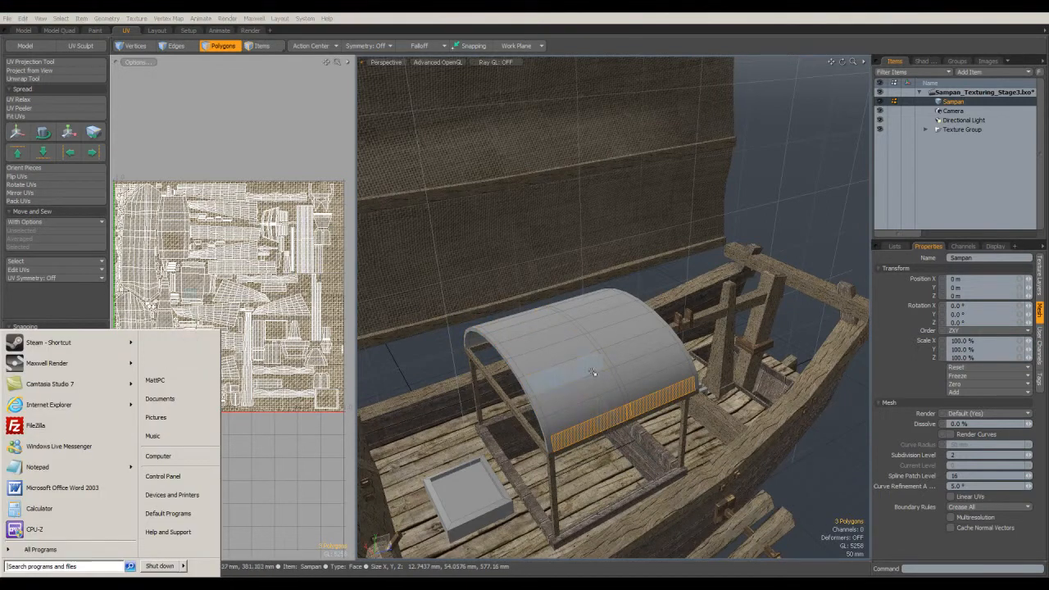
{"action": "key", "text": "super"}
{"action": "key", "text": "ctrl+z"}
Add the border band at the canopy's other end and the rim and inner faces of that arch to the selection
{"action": "left_click_drag", "start_coordinate": [662, 443], "coordinate": [625, 415], "text": "alt"}
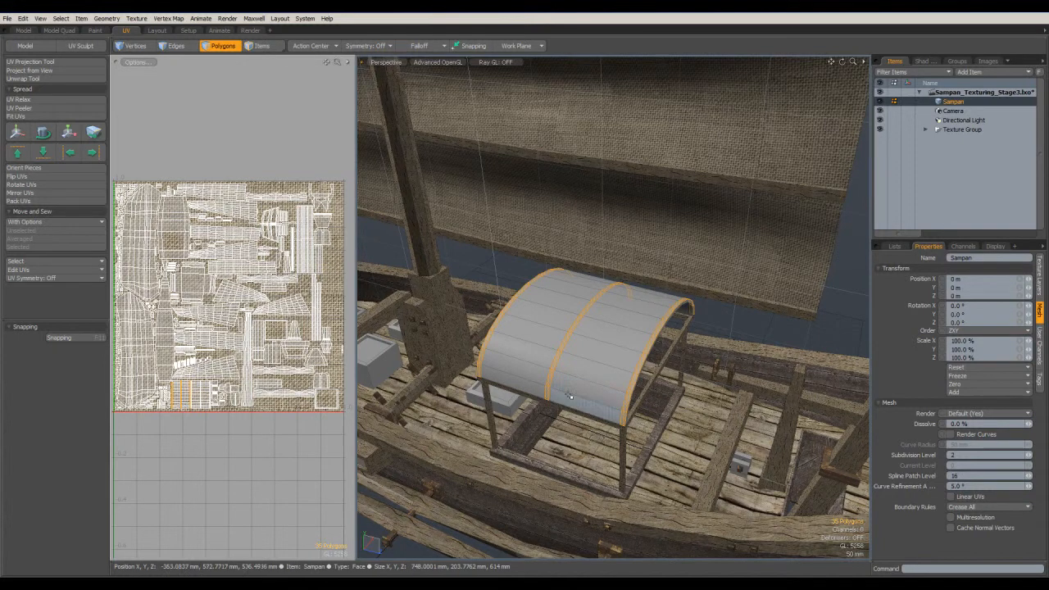
{"action": "left_click_drag", "start_coordinate": [578, 395], "coordinate": [565, 389], "text": "alt"}
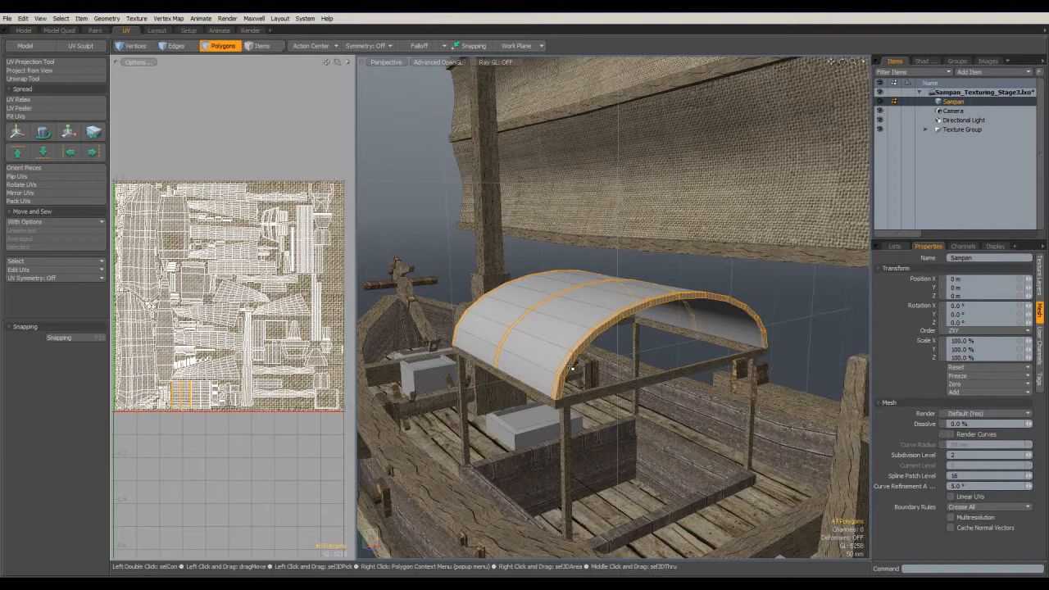
{"action": "mouse_move", "coordinate": [738, 336]}
{"action": "left_mouse_down", "text": "alt"}
{"action": "mouse_move", "coordinate": [758, 339]}
{"action": "mouse_move", "coordinate": [738, 339]}
{"action": "left_mouse_up", "text": "alt"}
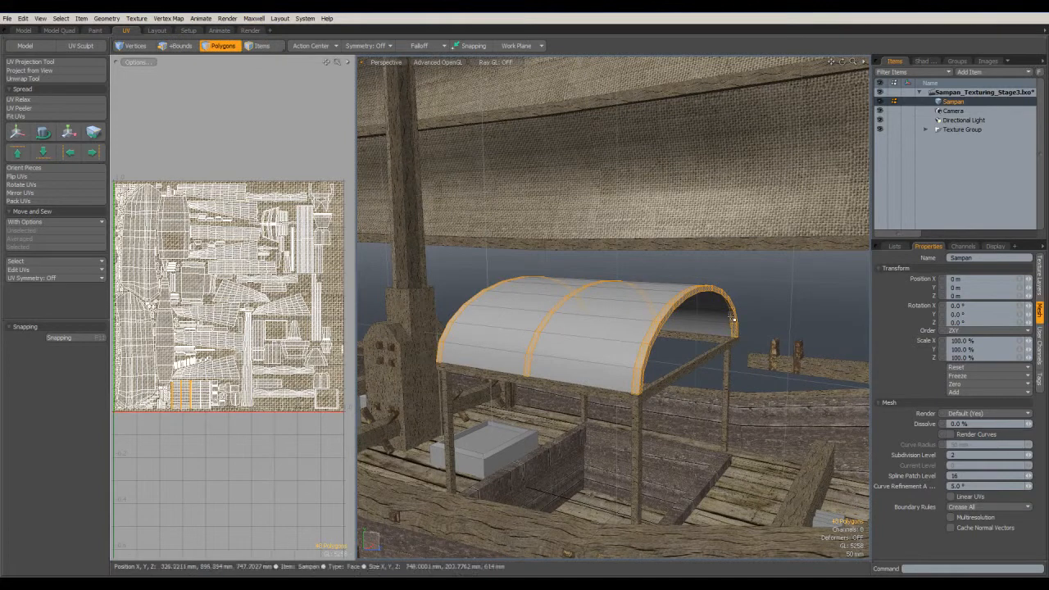
{"action": "key", "text": "Up"}
{"action": "key", "text": "Up"}
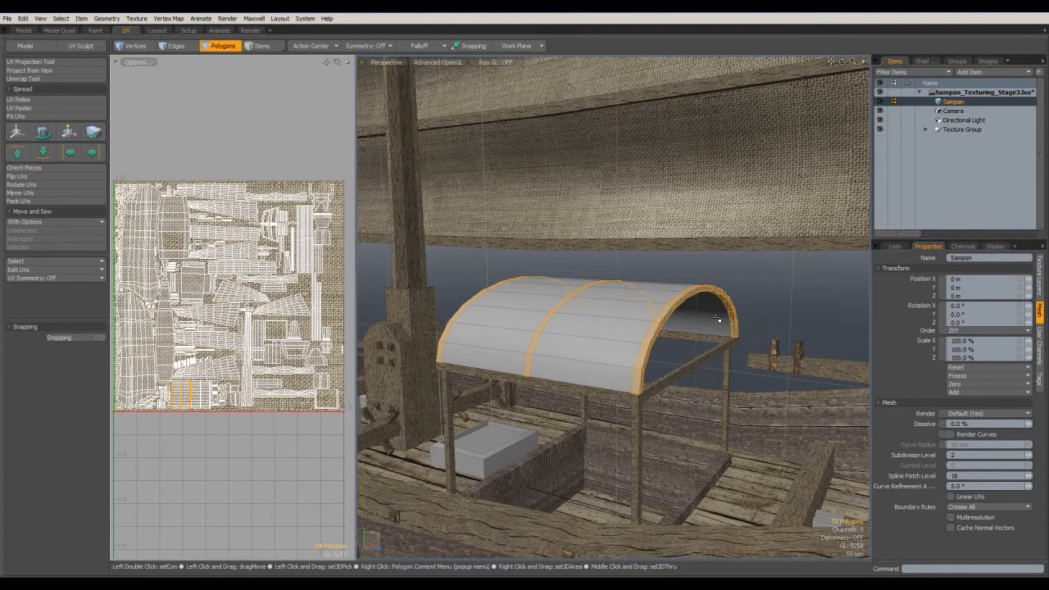
{"action": "left_click_drag", "start_coordinate": [717, 318], "coordinate": [587, 409], "text": "alt"}
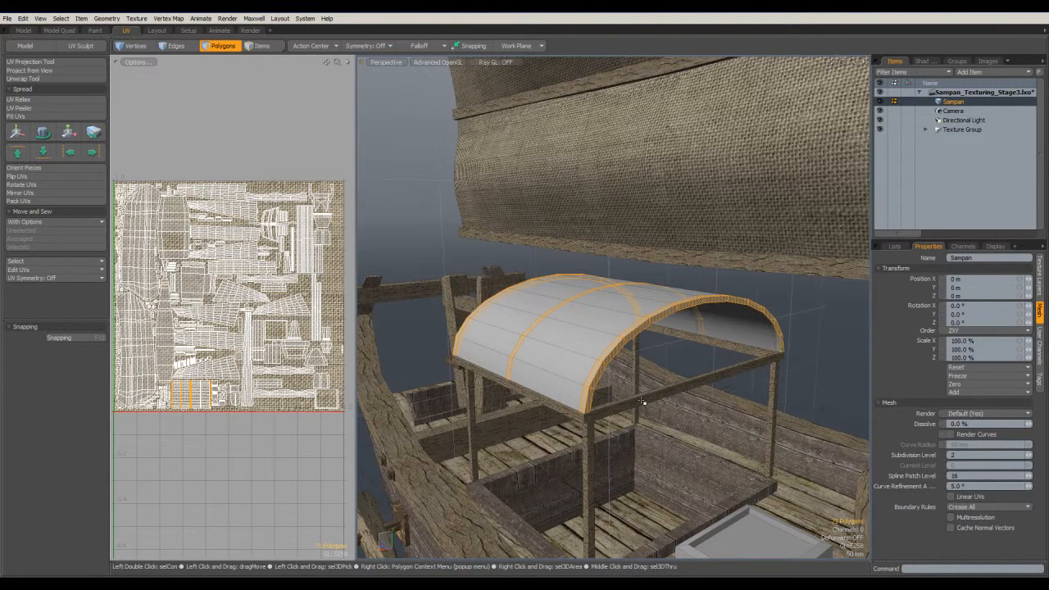
Add the rim and inner border faces of the canopy's mast-side arch to the selection
{"action": "left_click_drag", "start_coordinate": [643, 402], "coordinate": [631, 394], "text": "alt"}
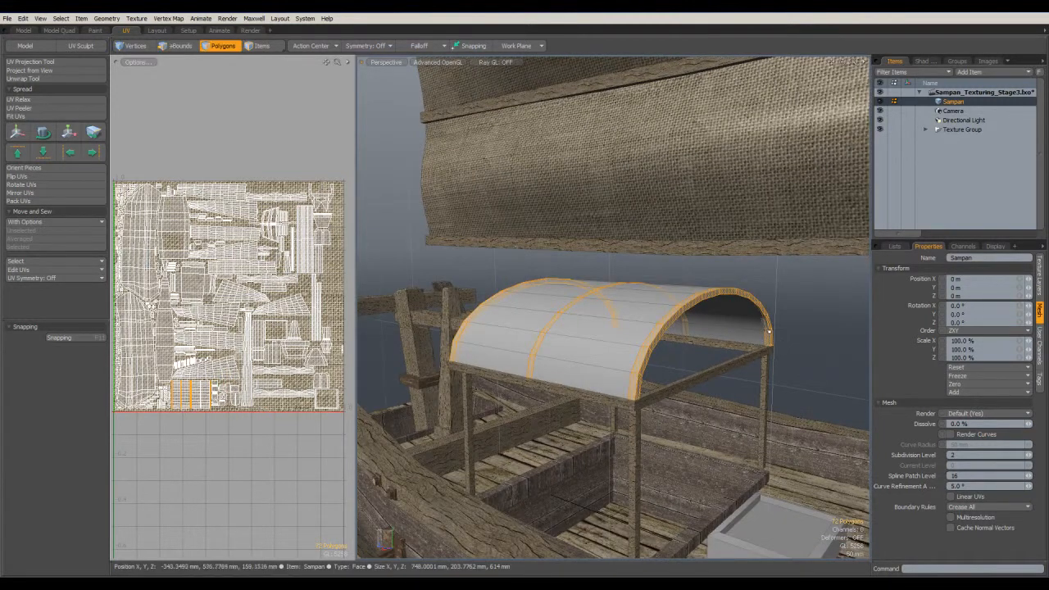
{"action": "left_click_drag", "start_coordinate": [766, 331], "coordinate": [766, 337], "text": "shift"}
{"action": "key", "text": "Up"}
{"action": "key", "text": "Up"}
{"action": "key", "text": "Up"}
{"action": "key", "text": "Up"}
{"action": "key", "text": "Up"}
{"action": "key", "text": "Up"}
{"action": "key", "text": "Up"}
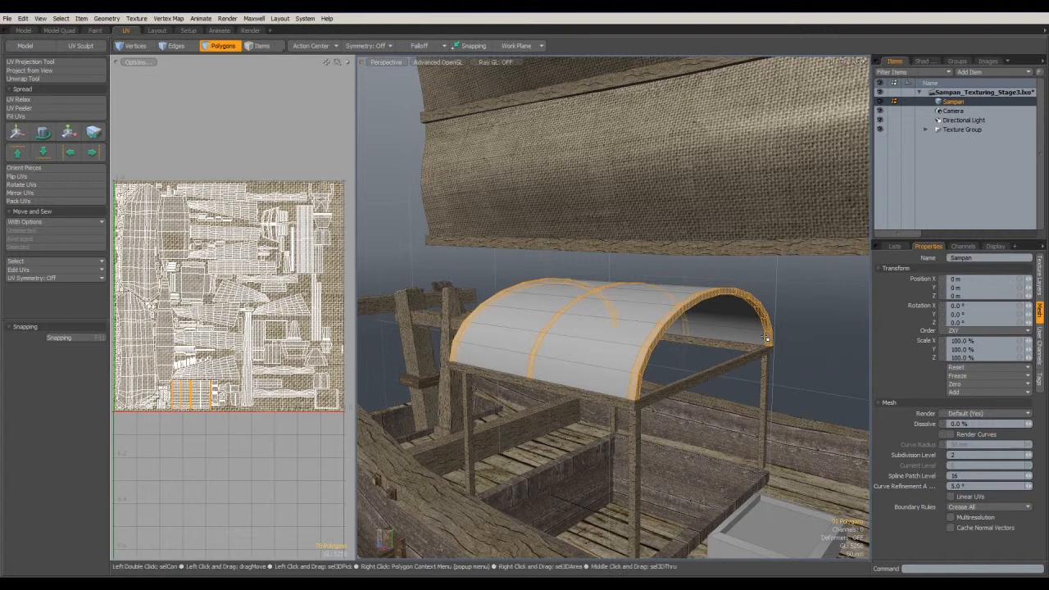
Add the underside faces of the canopy's middle band to the selection and check the bands from all around
{"action": "left_click_drag", "start_coordinate": [766, 338], "coordinate": [558, 351], "text": "alt"}
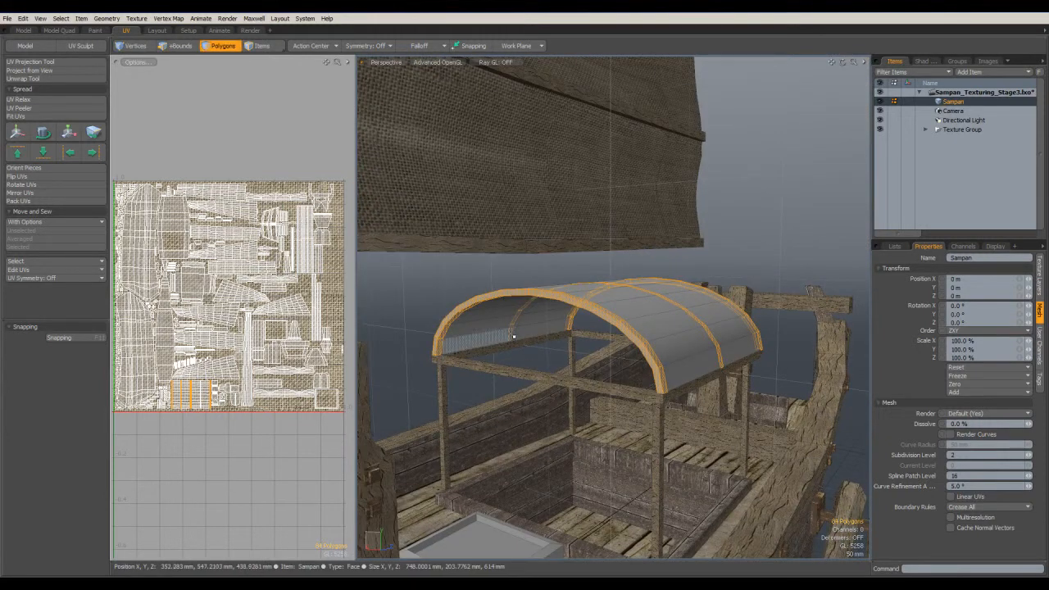
{"action": "left_click", "coordinate": [514, 333], "text": "shift"}
{"action": "left_click", "coordinate": [517, 322], "text": "shift"}
{"action": "left_click_drag", "start_coordinate": [518, 321], "coordinate": [708, 372], "text": "alt"}
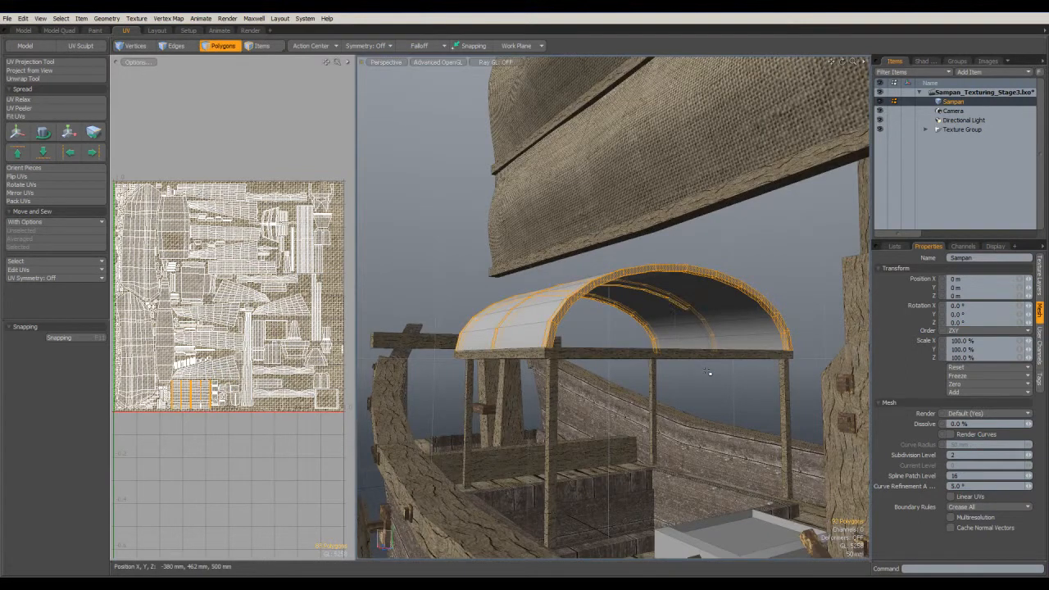
{"action": "left_click_drag", "start_coordinate": [709, 362], "coordinate": [646, 416], "text": "alt"}
{"action": "left_click_drag", "start_coordinate": [611, 373], "coordinate": [460, 357], "text": "alt"}
Assign the selected canopy bands a new material named RoofCoverWood and collapse SailCanvas in the shader tree
{"action": "key", "text": "m"}
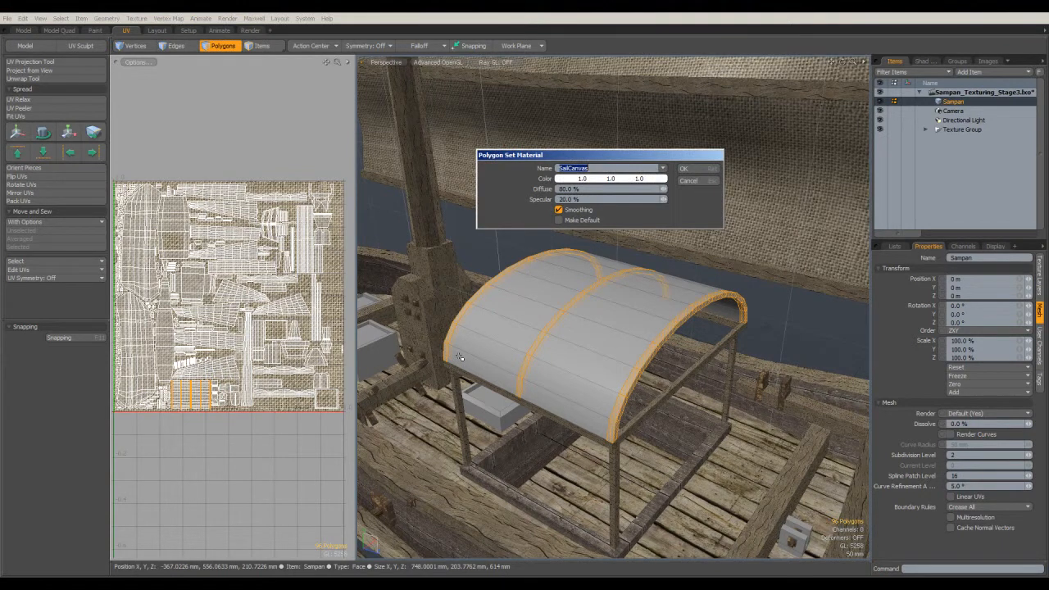
{"action": "left_click", "coordinate": [684, 169]}
{"action": "left_click", "coordinate": [922, 61]}
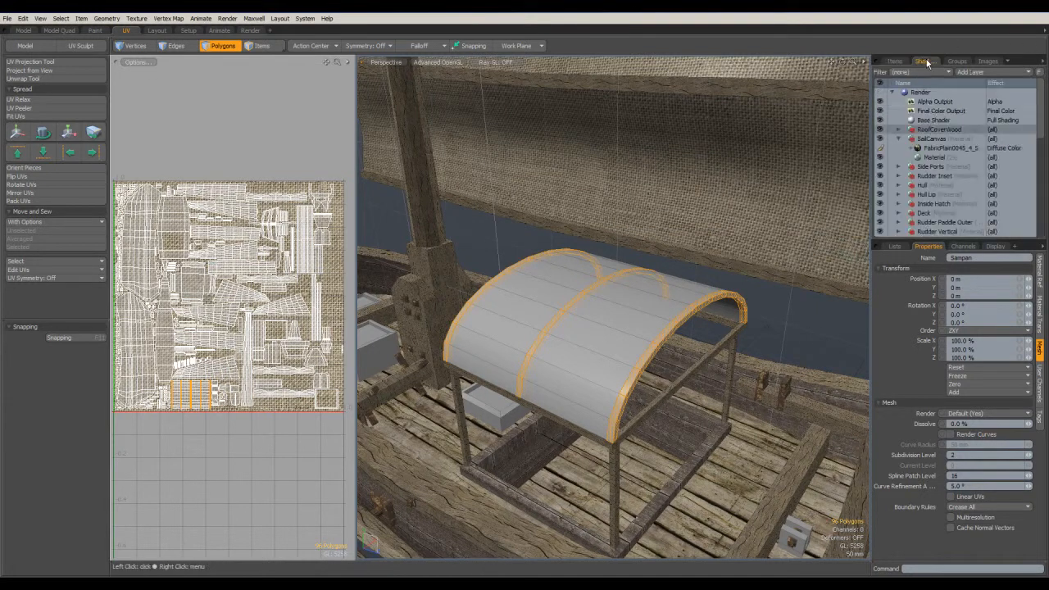
{"action": "left_click", "coordinate": [899, 139]}
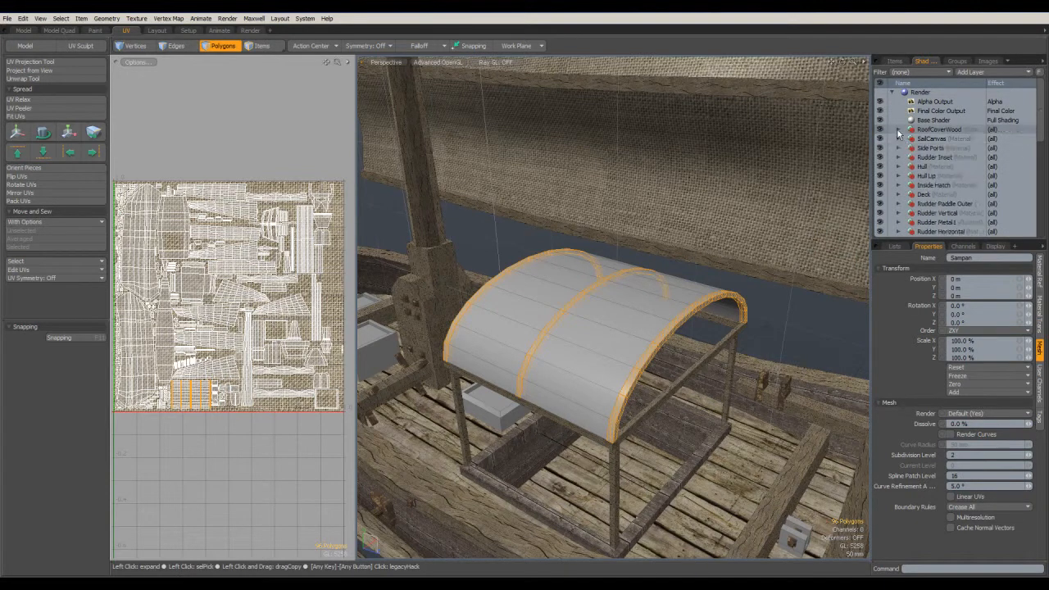
Expand the RoofCoverWood material and load WoodRough0106_2_S as an image map layer in it
{"action": "left_click", "coordinate": [898, 130]}
{"action": "left_click", "coordinate": [942, 139]}
{"action": "left_click", "coordinate": [975, 72]}
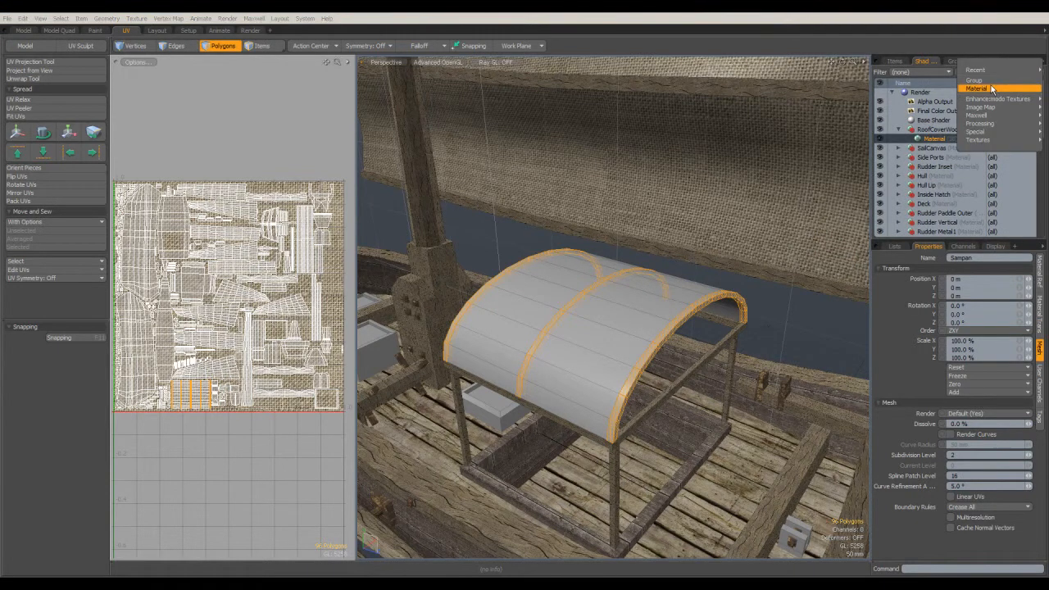
{"action": "mouse_move", "coordinate": [989, 109]}
{"action": "left_click", "coordinate": [936, 108]}
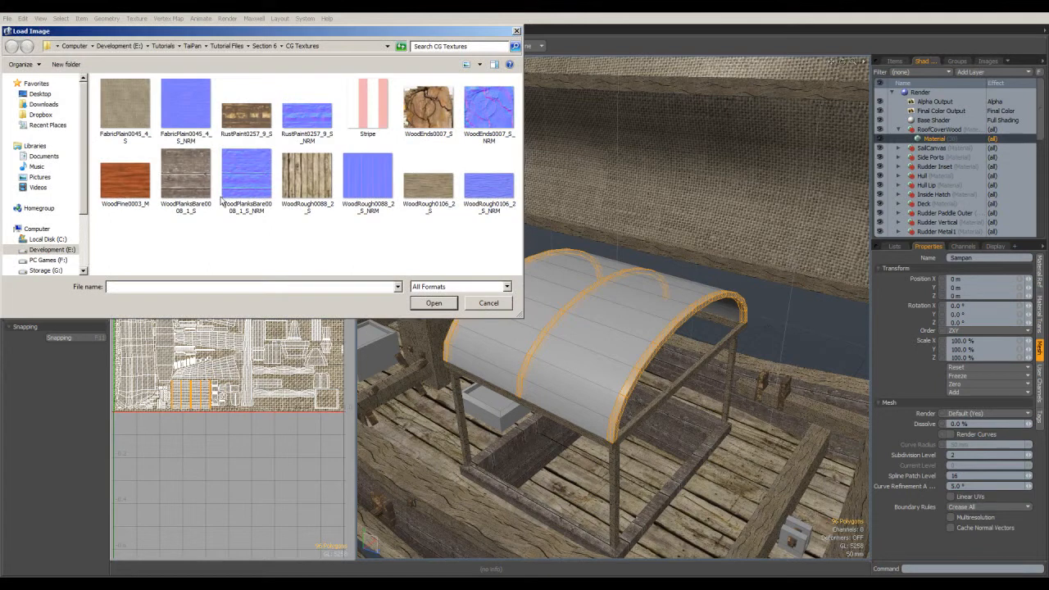
{"action": "left_click", "coordinate": [434, 196]}
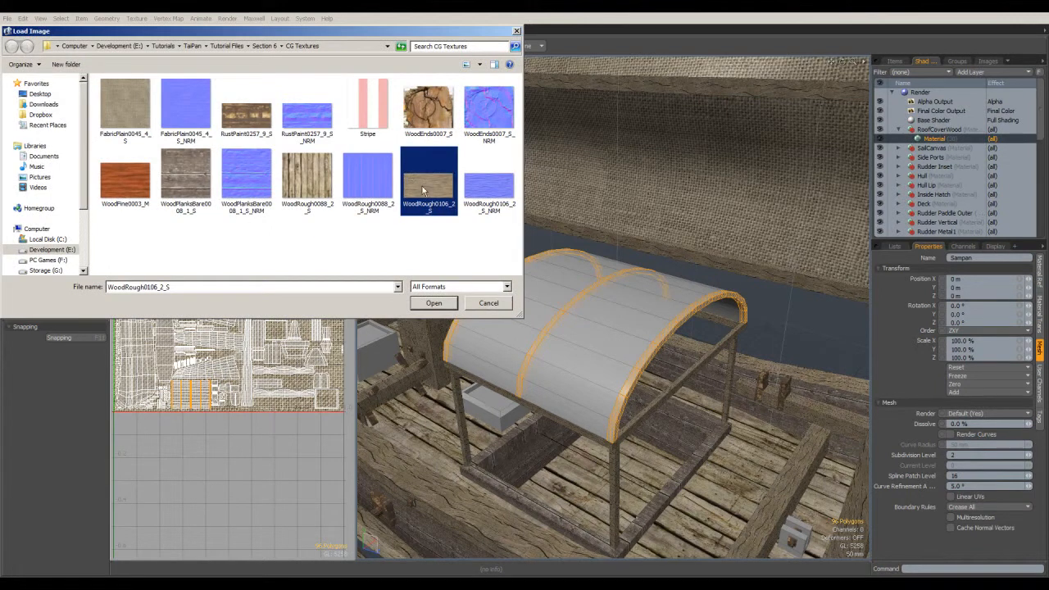
{"action": "left_click", "coordinate": [433, 303]}
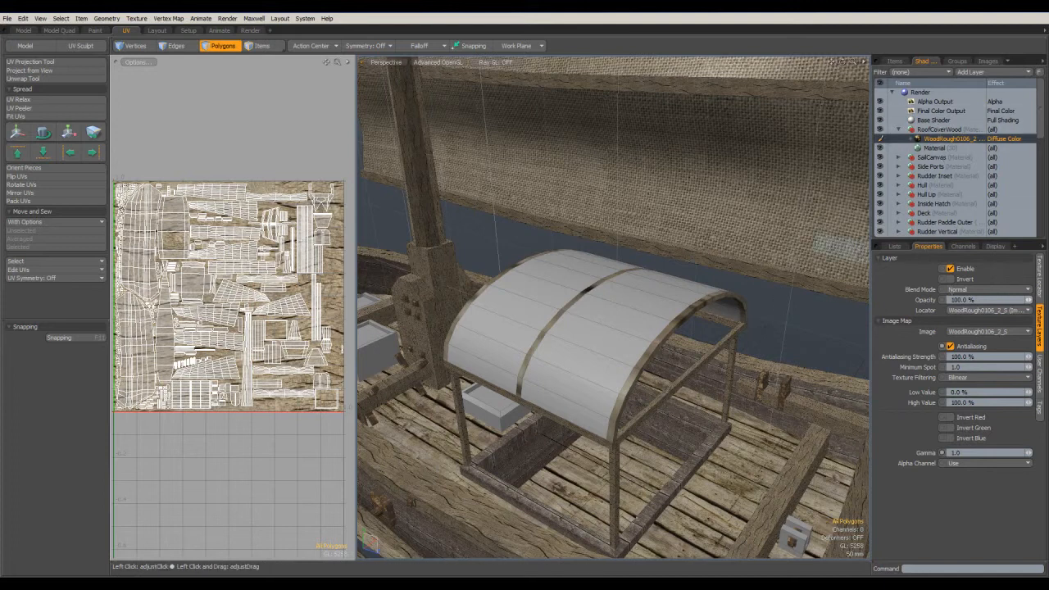
Set the canopy wood image's horizontal and vertical wrap to 38.5 and inspect the grain on the canopy bands
{"action": "left_click", "coordinate": [1041, 282]}
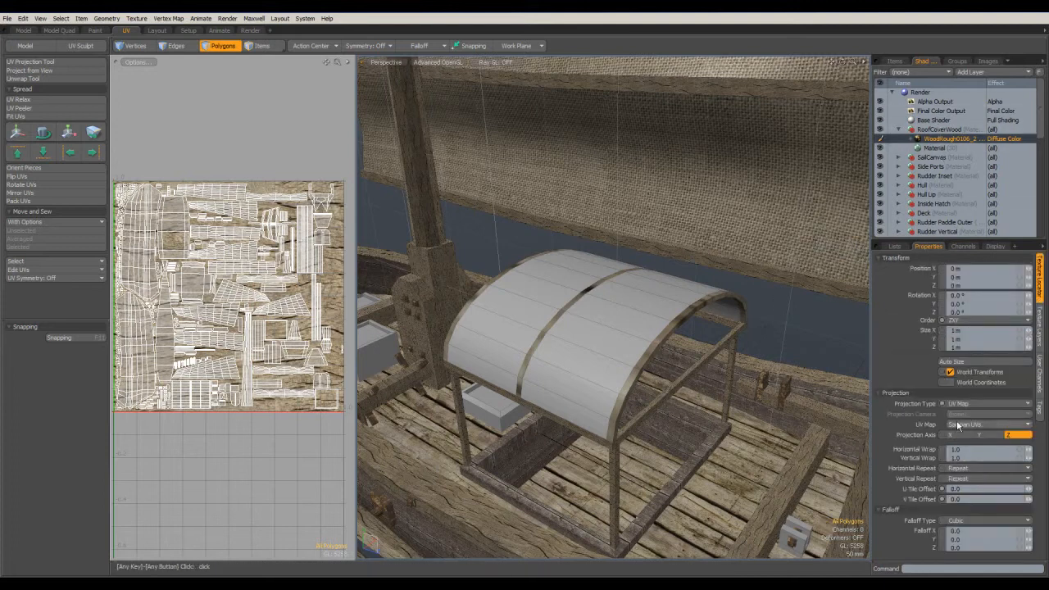
{"action": "left_click", "coordinate": [1020, 449]}
{"action": "left_click_drag", "start_coordinate": [1028, 449], "coordinate": [1048, 449]}
{"action": "left_click_drag", "start_coordinate": [726, 443], "coordinate": [576, 362], "text": "alt"}
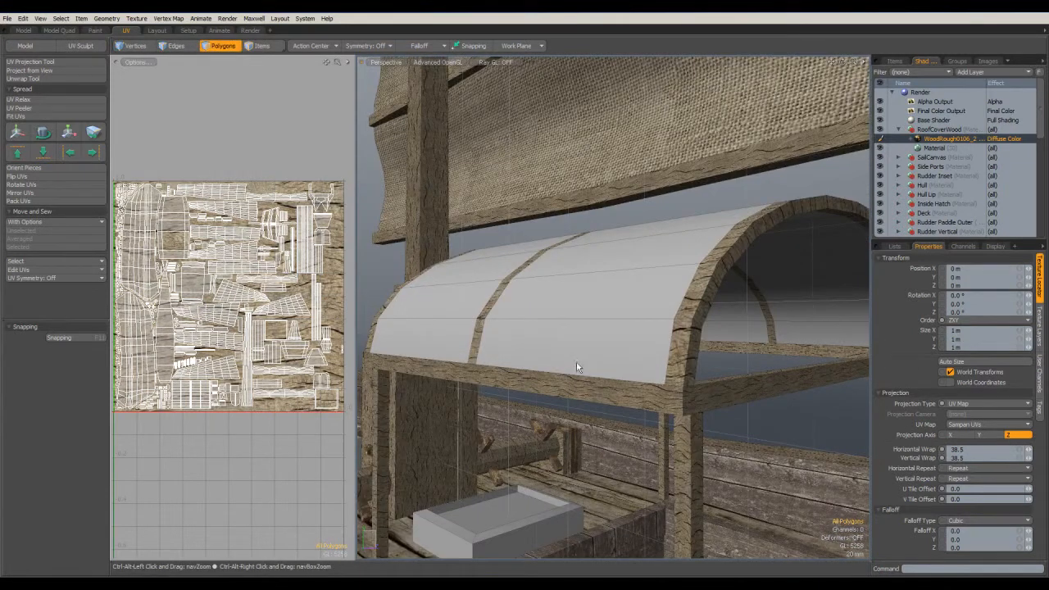
{"action": "left_click_drag", "start_coordinate": [724, 401], "coordinate": [698, 415], "text": "alt"}
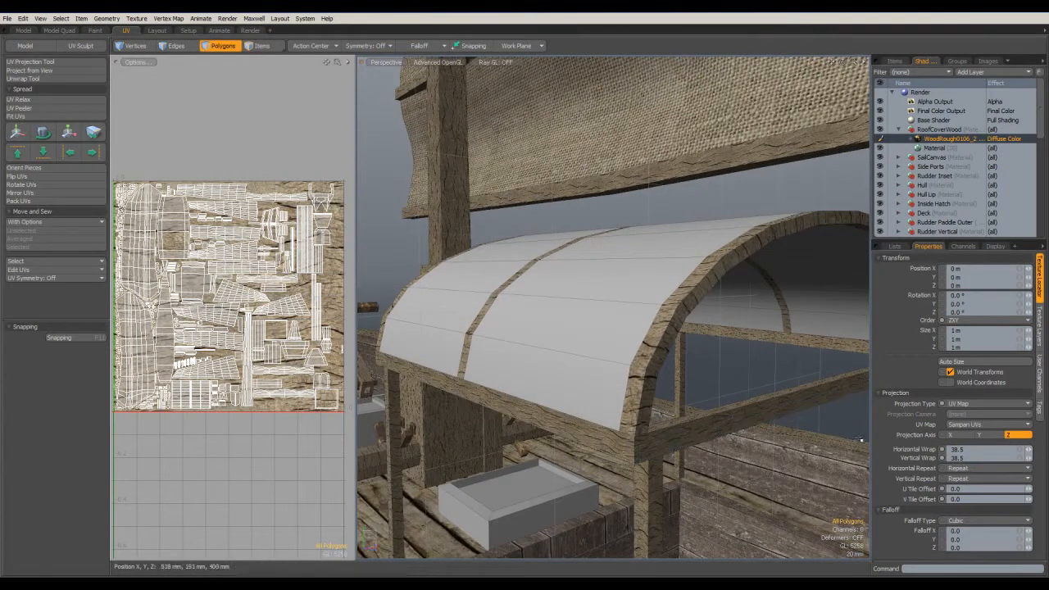
Set the canopy wood image's horizontal and vertical wrap to 99.7 and inspect the finer grain on the bands
{"action": "left_click", "coordinate": [1028, 455]}
{"action": "right_click_drag", "start_coordinate": [1030, 451], "coordinate": [1048, 450]}
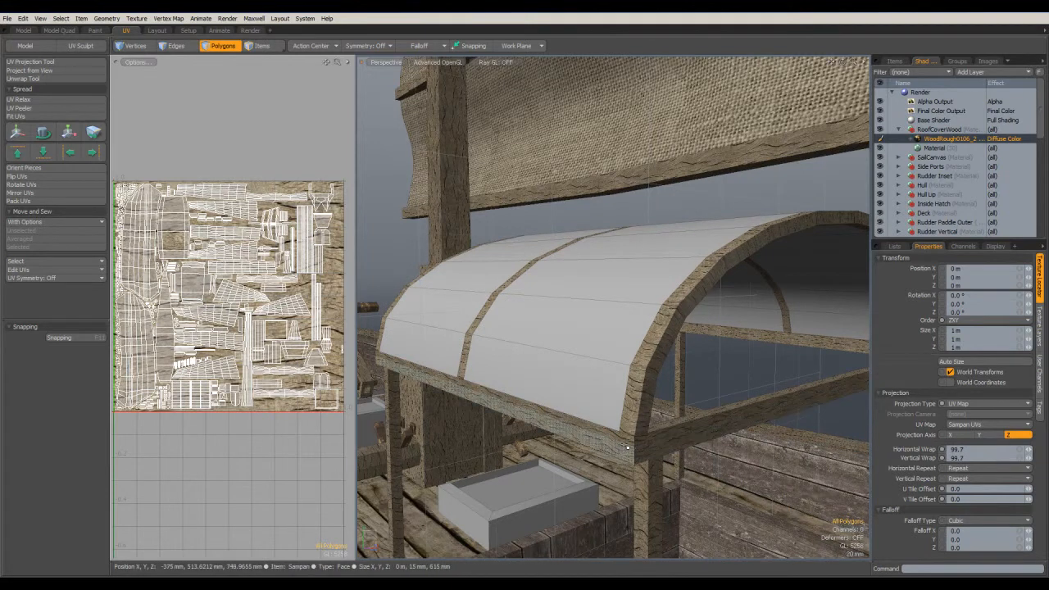
{"action": "left_click_drag", "start_coordinate": [631, 432], "coordinate": [728, 421], "text": "alt"}
{"action": "left_click_drag", "start_coordinate": [623, 387], "coordinate": [638, 428], "text": "alt"}
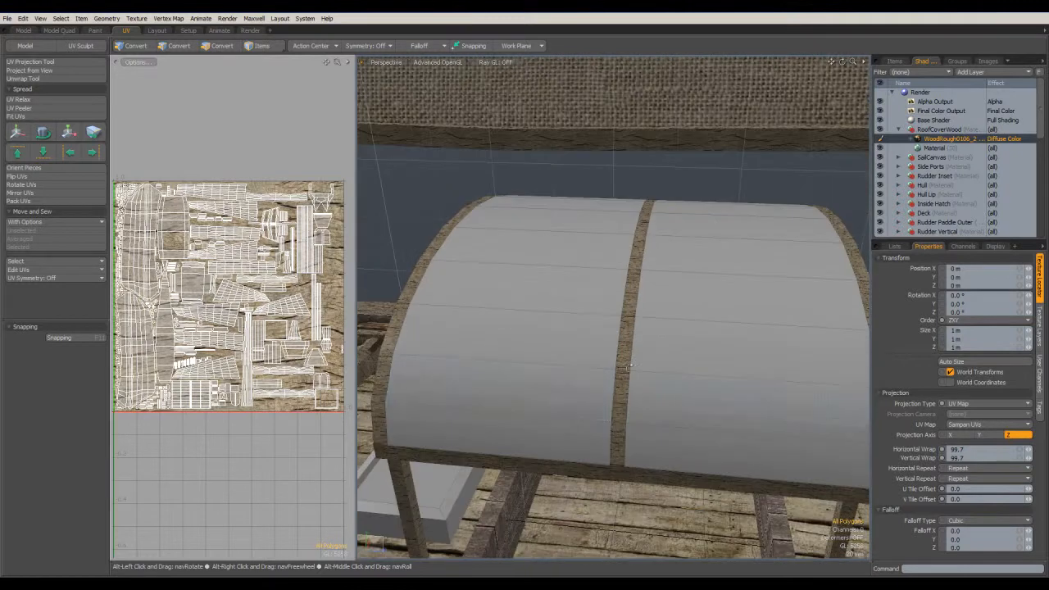
{"action": "left_click_drag", "start_coordinate": [564, 418], "coordinate": [551, 442], "text": "alt"}
{"action": "left_click_drag", "start_coordinate": [554, 480], "coordinate": [786, 359], "text": "alt"}
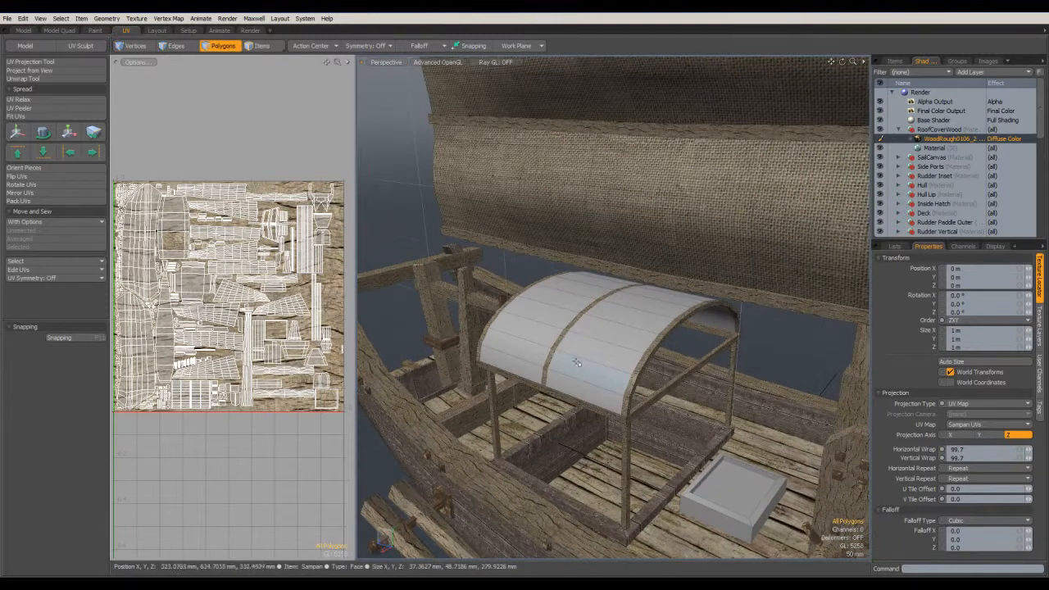
Select the outer faces of the canopy cover's first section, from one eave over the arch to the other
{"action": "key", "text": "Up"}
{"action": "key", "text": "Up"}
{"action": "key", "text": "Up"}
{"action": "key", "text": "Up"}
{"action": "left_click_drag", "start_coordinate": [595, 380], "coordinate": [477, 430], "text": "alt"}
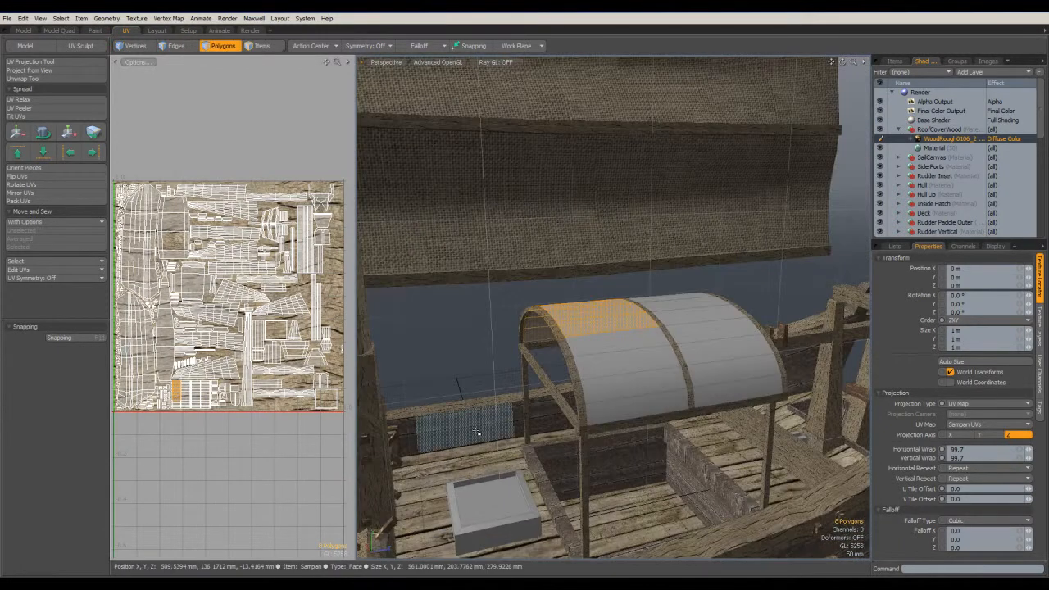
{"action": "key", "text": "Up"}
{"action": "key", "text": "Up"}
{"action": "key", "text": "Up"}
{"action": "key", "text": "Up"}
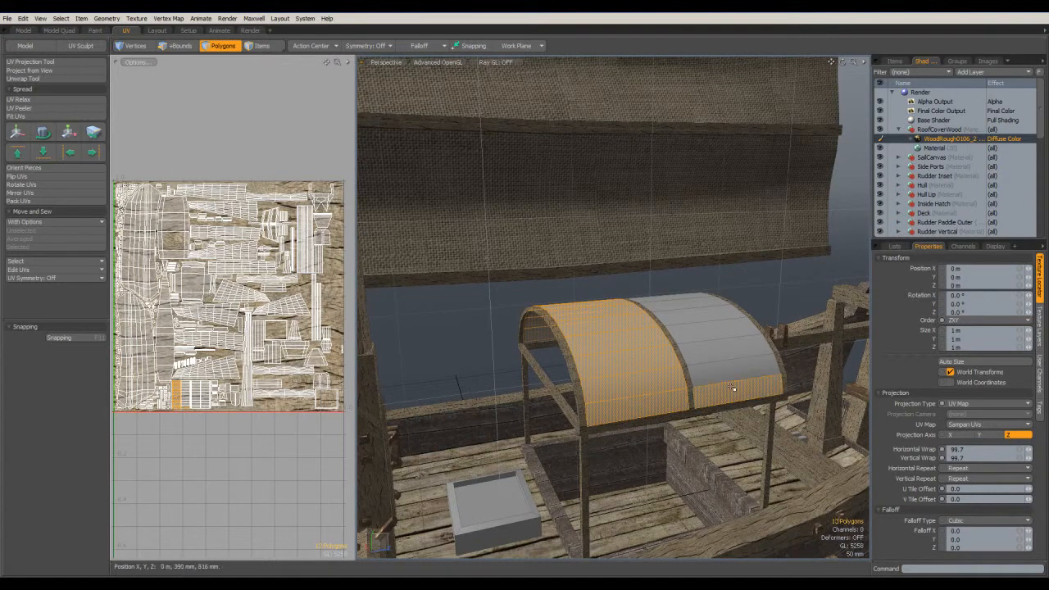
Add the outer faces of the canopy cover's second section to the selection
{"action": "key", "text": "Up"}
{"action": "key", "text": "Up"}
{"action": "key", "text": "Up"}
{"action": "key", "text": "Up"}
{"action": "key", "text": "Up"}
{"action": "key", "text": "Up"}
{"action": "key", "text": "Up"}
{"action": "key", "text": "Up"}
{"action": "left_click_drag", "start_coordinate": [720, 384], "coordinate": [755, 366], "text": "alt"}
Add the underside faces of both canopy cover sections to the selection, viewing the canopy from below on both sides
{"action": "key", "text": "Up"}
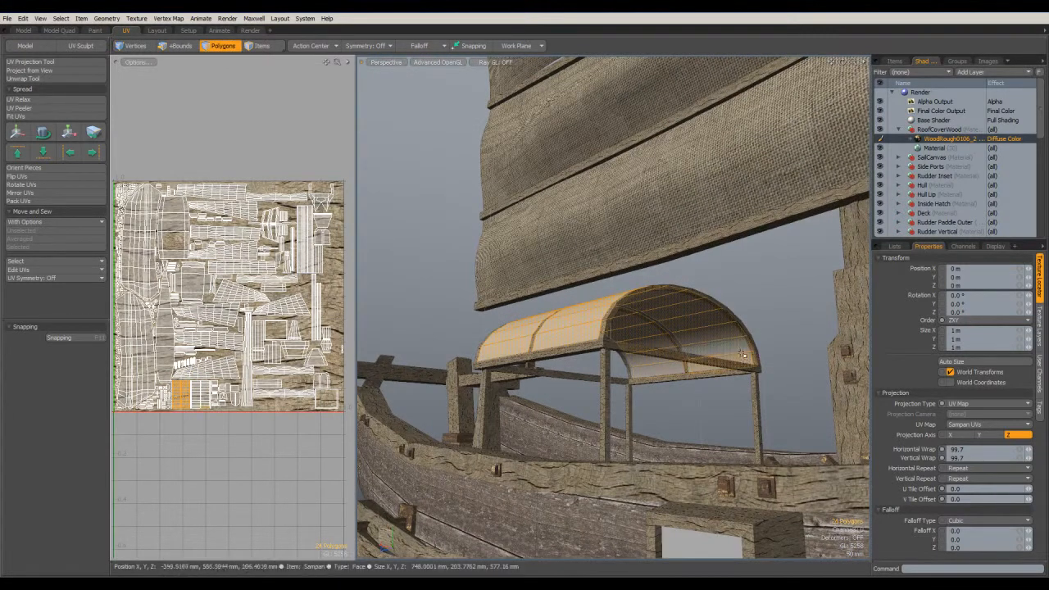
{"action": "key", "text": "Up"}
{"action": "key", "text": "Up"}
{"action": "left_click_drag", "start_coordinate": [742, 367], "coordinate": [633, 404], "text": "alt"}
{"action": "key", "text": "Up"}
{"action": "key", "text": "Up"}
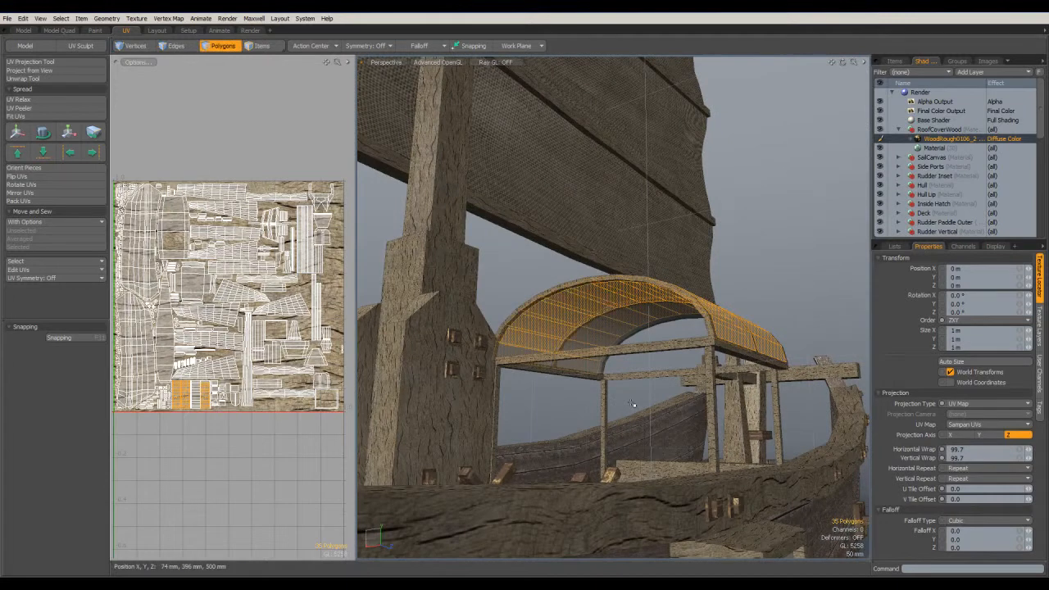
{"action": "left_click", "coordinate": [587, 368], "text": "shift"}
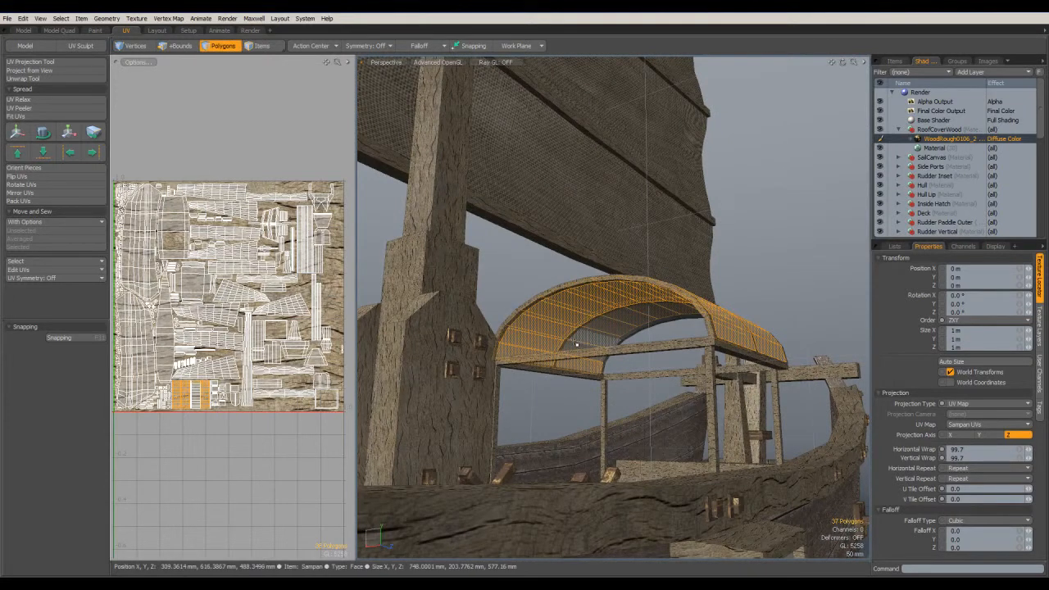
{"action": "key", "text": "Up"}
{"action": "key", "text": "Up"}
{"action": "key", "text": "Up"}
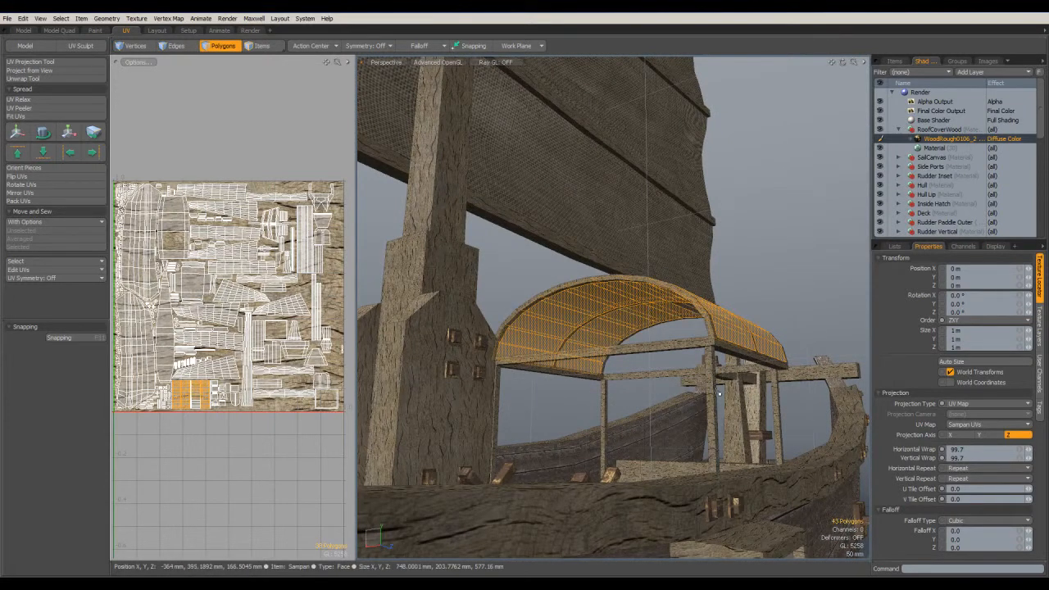
Check the selected cover faces from all around and assign them a new material named RoofCover
{"action": "left_click_drag", "start_coordinate": [687, 385], "coordinate": [803, 404], "text": "alt"}
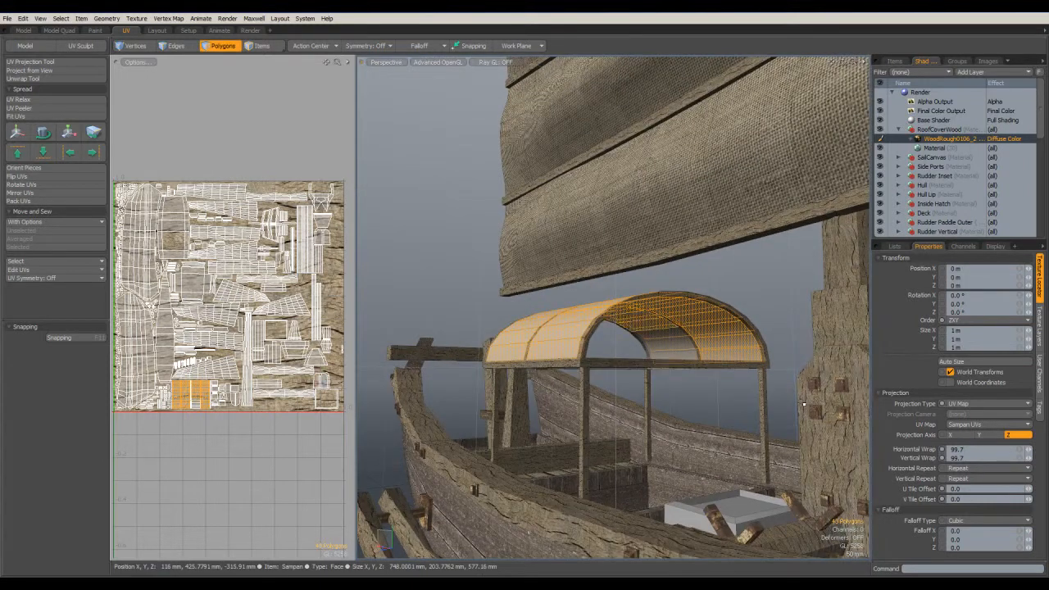
{"action": "mouse_move", "coordinate": [634, 332]}
{"action": "left_mouse_down", "text": "alt"}
{"action": "mouse_move", "coordinate": [730, 364]}
{"action": "mouse_move", "coordinate": [613, 329]}
{"action": "left_mouse_up", "text": "alt"}
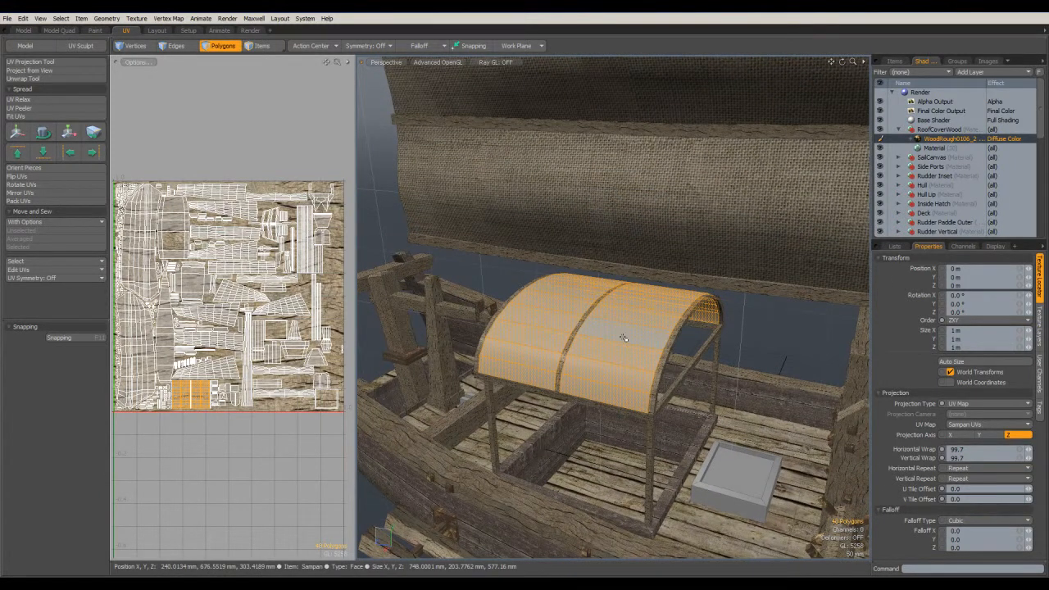
{"action": "left_click_drag", "start_coordinate": [625, 326], "coordinate": [731, 352], "text": "alt"}
{"action": "key", "text": "m"}
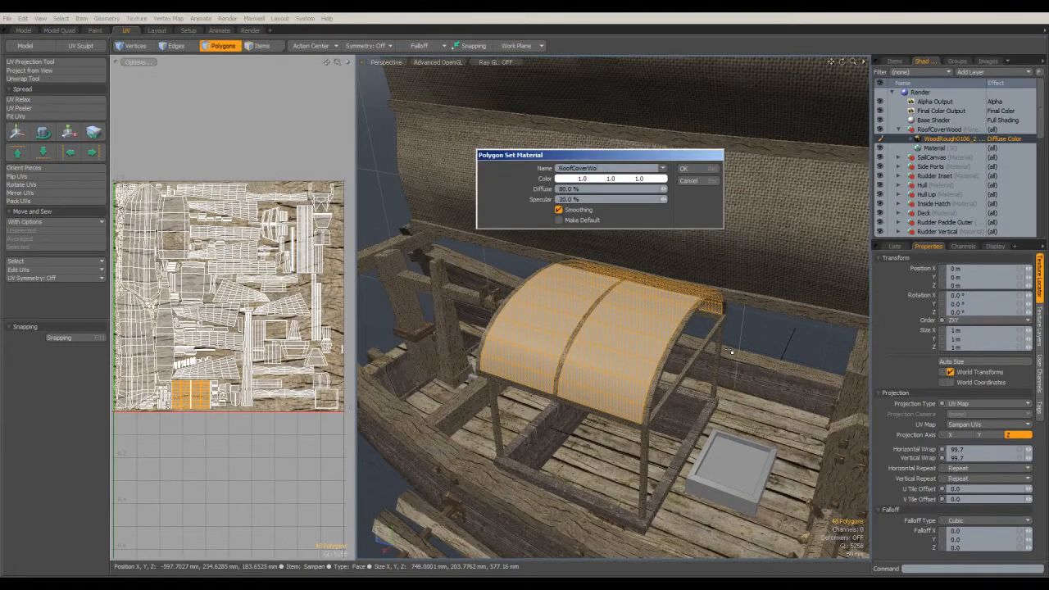
{"action": "key", "text": "Return"}
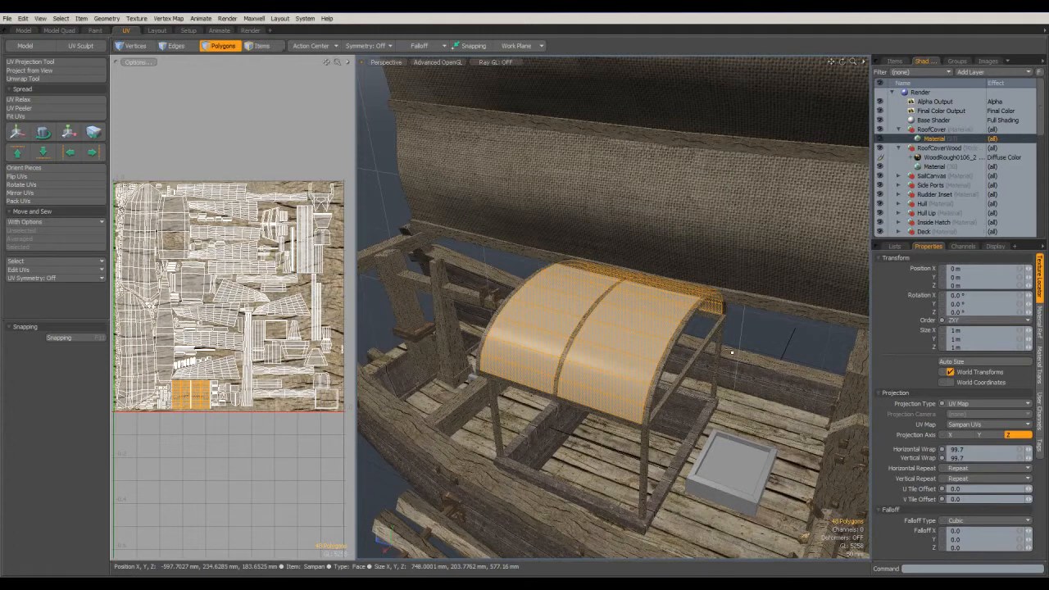
Collapse RoofCoverWood in the shader tree and load FabricPlain0045_4_S as an image map layer in the RoofCover material
{"action": "left_click", "coordinate": [898, 148]}
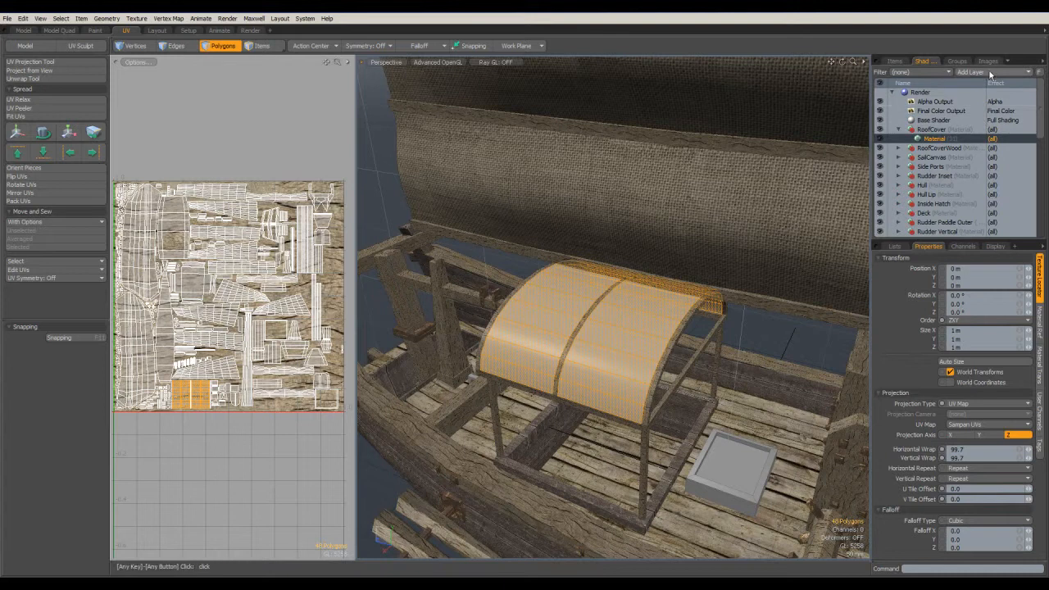
{"action": "left_click", "coordinate": [988, 69]}
{"action": "left_click", "coordinate": [922, 123]}
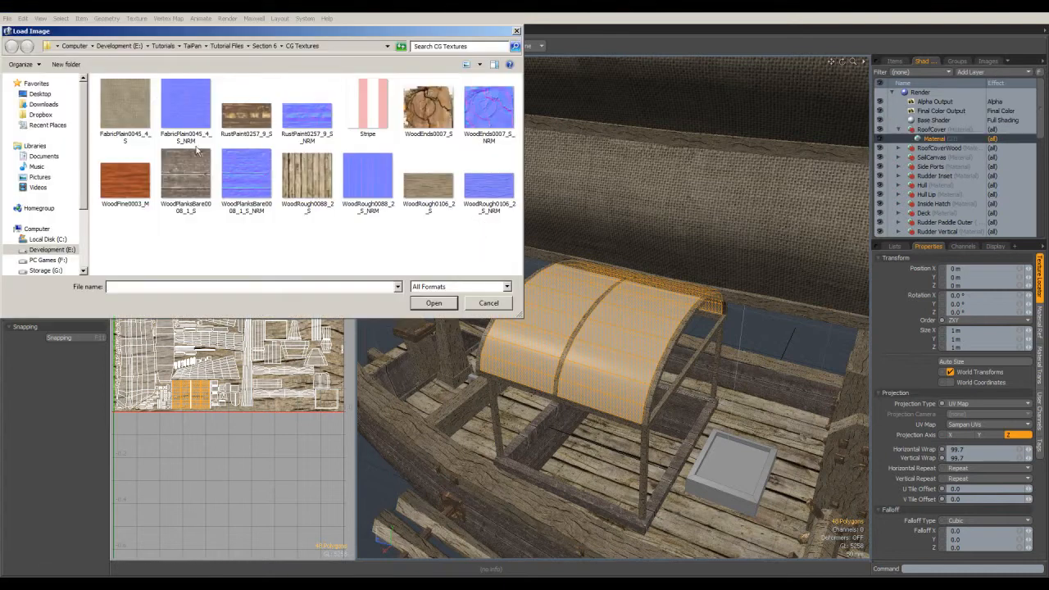
{"action": "left_click", "coordinate": [105, 102]}
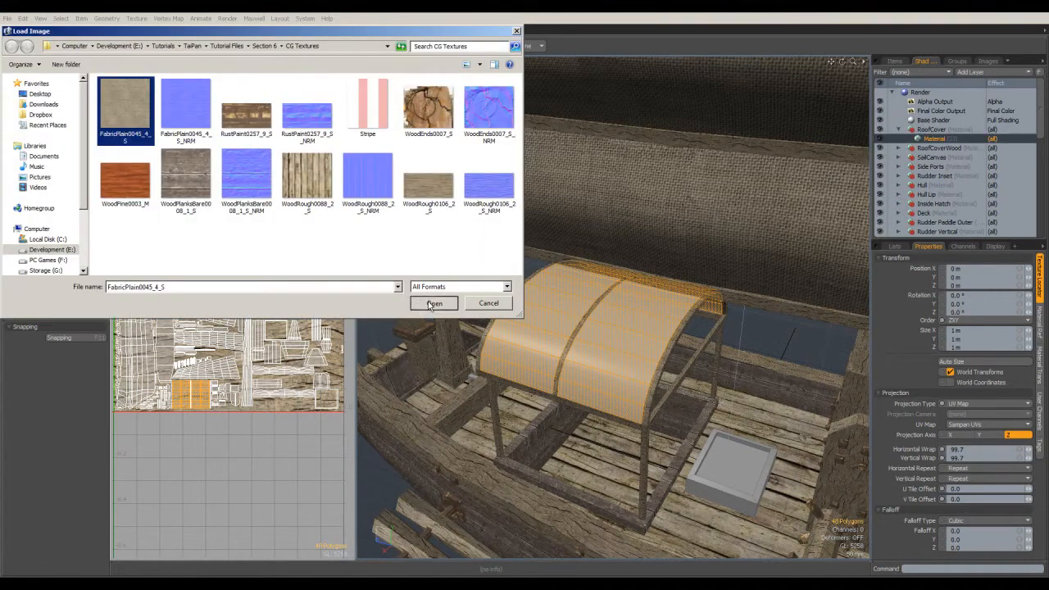
{"action": "left_click", "coordinate": [432, 304]}
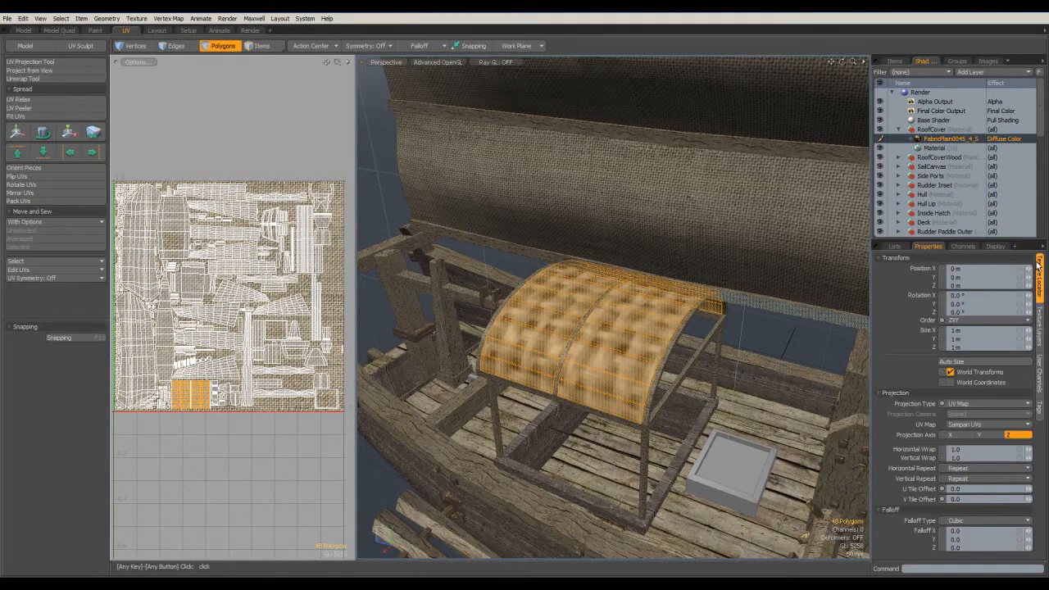
Set the RoofCover fabric image's horizontal and vertical wrap to 10, clear the selection and inspect the weave against the sail
{"action": "left_click", "coordinate": [1030, 451]}
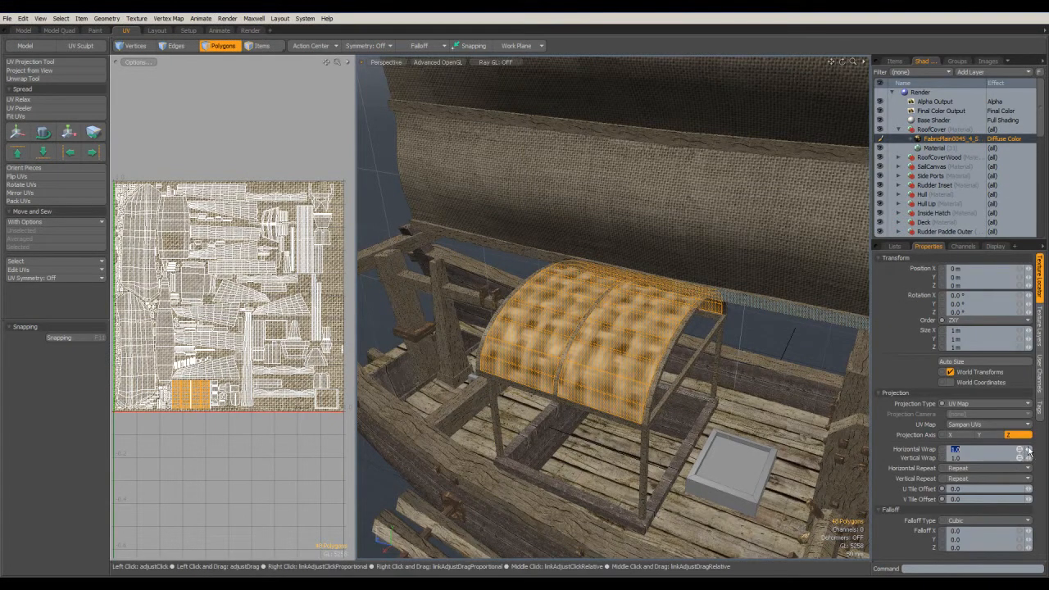
{"action": "type", "text": "10"}
{"action": "key", "text": "Return"}
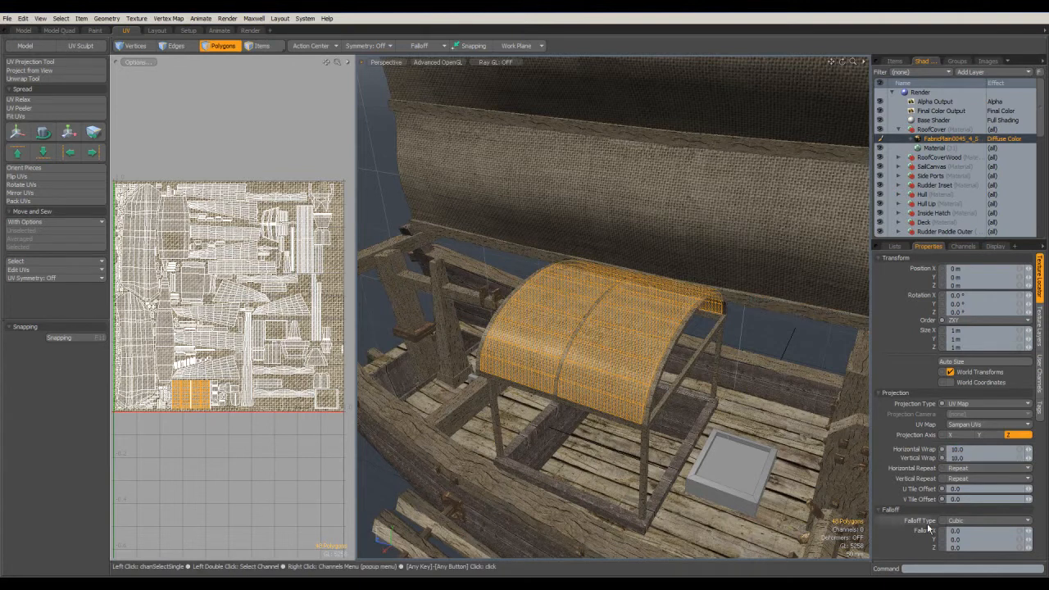
{"action": "left_click", "coordinate": [592, 421]}
{"action": "left_click_drag", "start_coordinate": [591, 420], "coordinate": [567, 375], "text": "alt"}
{"action": "left_click_drag", "start_coordinate": [594, 380], "coordinate": [543, 454], "text": "alt"}
{"action": "left_click_drag", "start_coordinate": [543, 454], "coordinate": [596, 409], "text": "ctrl+alt"}
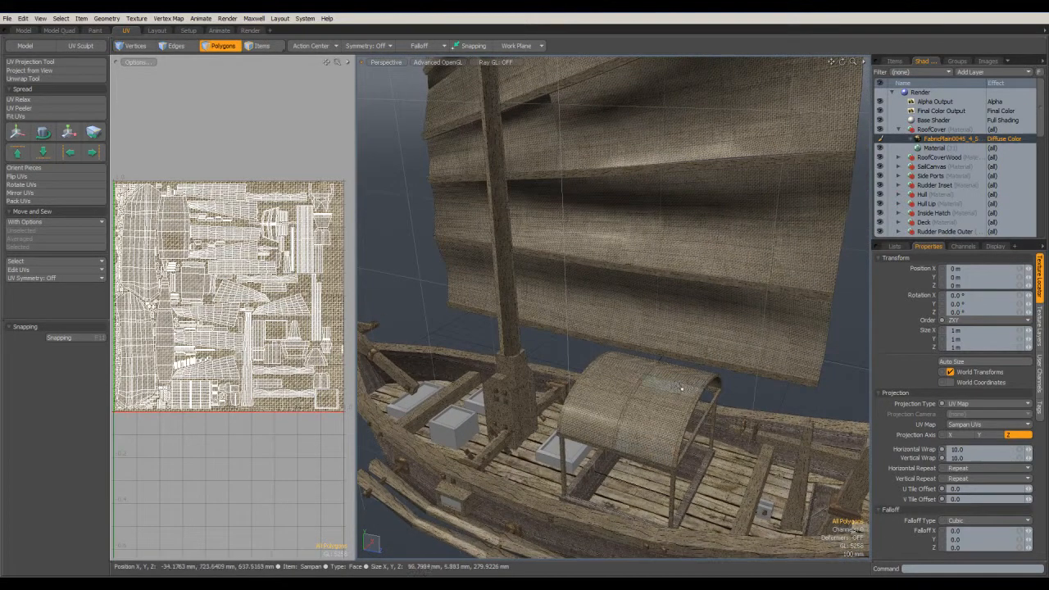
Reselect the outer faces of both fabric sections of the canopy cover
{"action": "left_click_drag", "start_coordinate": [643, 382], "coordinate": [643, 456], "text": "alt"}
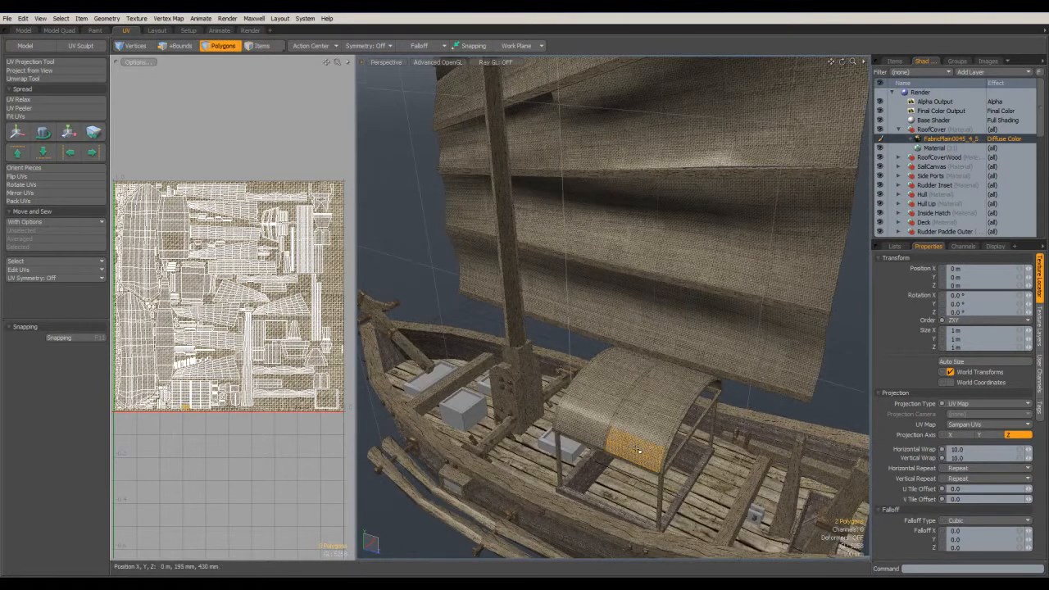
{"action": "left_click", "coordinate": [627, 443]}
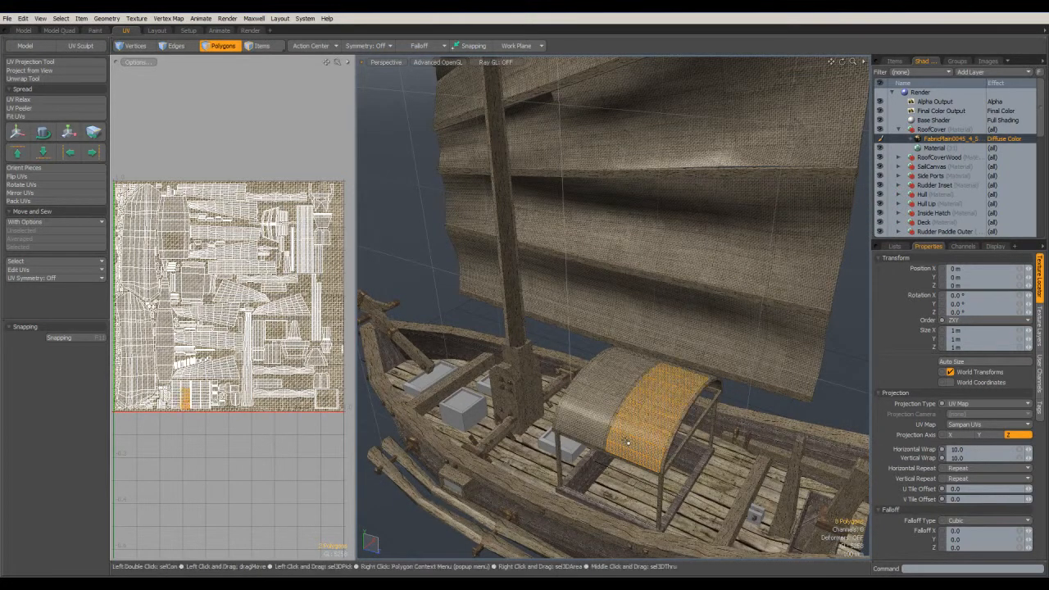
{"action": "left_click", "coordinate": [580, 428], "text": "shift"}
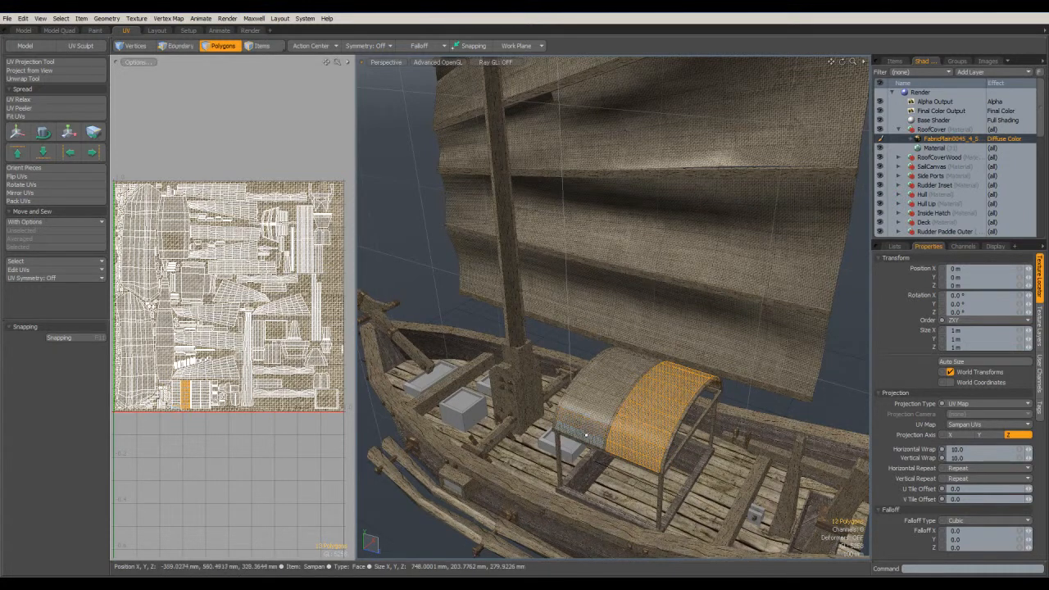
{"action": "key", "text": "Up"}
{"action": "key", "text": "Up"}
{"action": "key", "text": "Up"}
{"action": "key", "text": "Up"}
{"action": "key", "text": "Up"}
Complete the canopy cover selection with the underside faces of both fabric sections
{"action": "left_click_drag", "start_coordinate": [618, 430], "coordinate": [452, 342], "text": "alt"}
{"action": "left_click_drag", "start_coordinate": [508, 404], "coordinate": [501, 393], "text": "shift"}
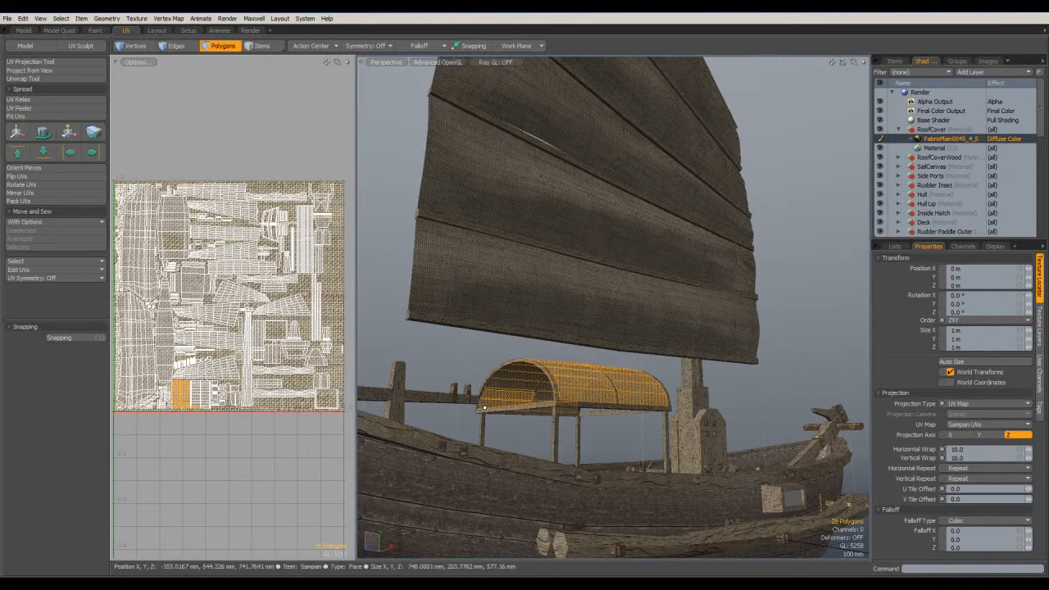
{"action": "left_click_drag", "start_coordinate": [483, 407], "coordinate": [674, 470], "text": "alt"}
{"action": "key", "text": "shift+Up"}
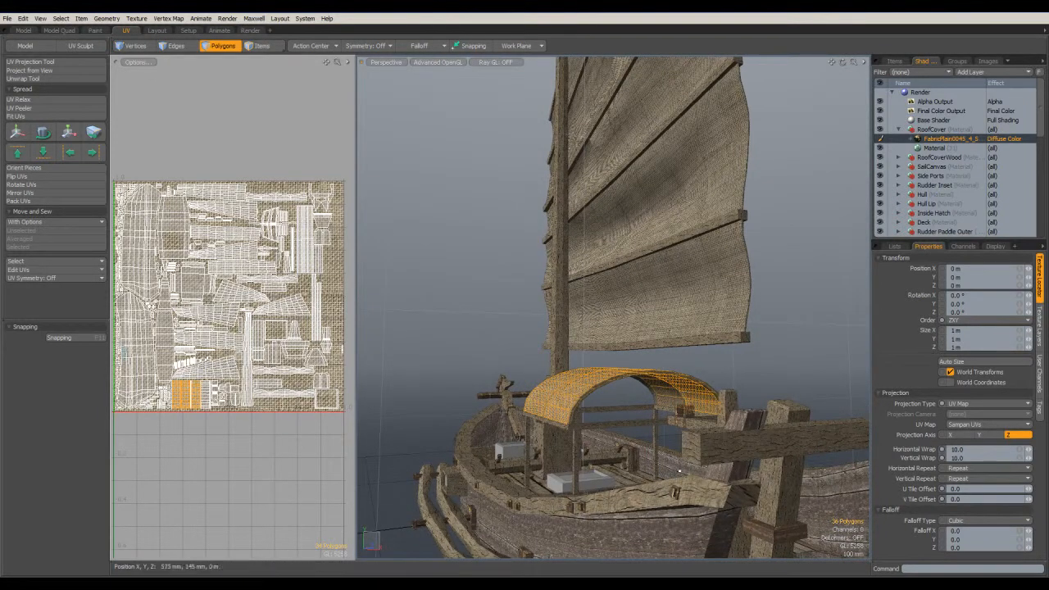
{"action": "left_click", "coordinate": [655, 414], "text": "shift"}
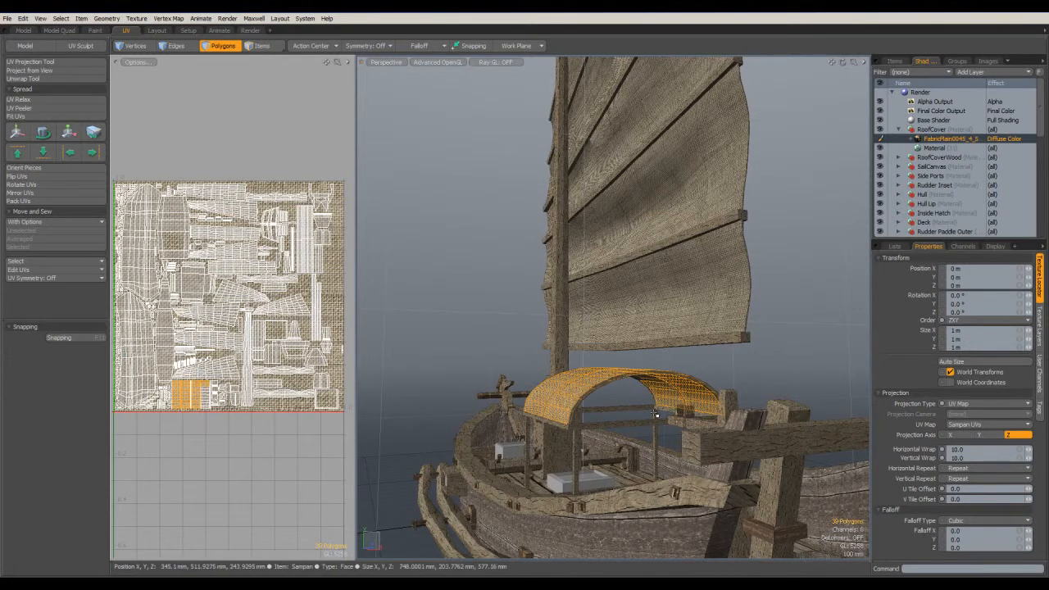
{"action": "left_click_drag", "start_coordinate": [632, 424], "coordinate": [538, 414], "text": "alt"}
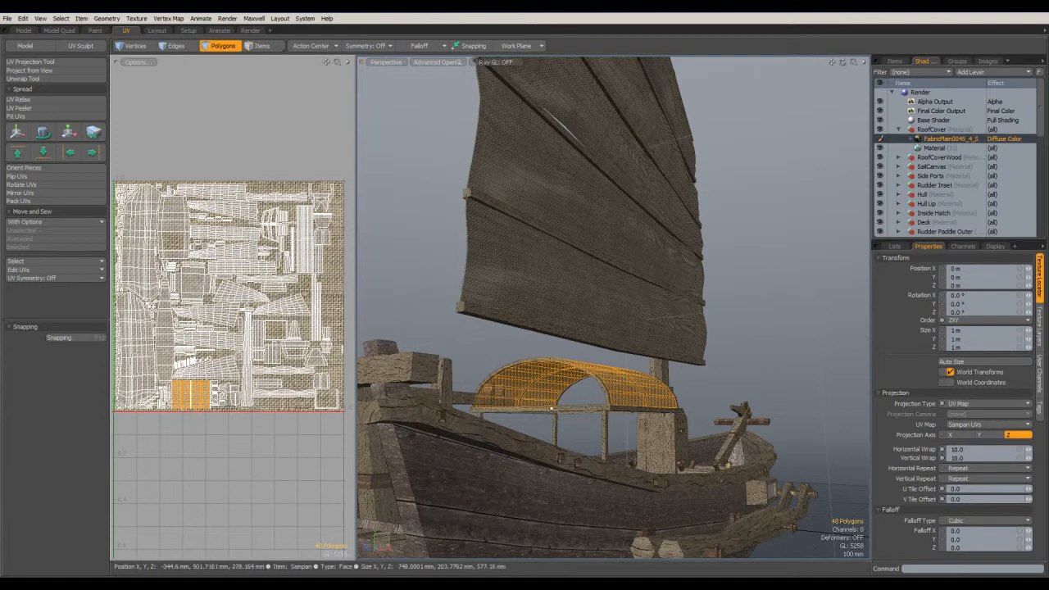
Load the Stripe image as an image map layer above the fabric in the RoofCover material
{"action": "left_click_drag", "start_coordinate": [695, 190], "coordinate": [656, 238], "text": "alt"}
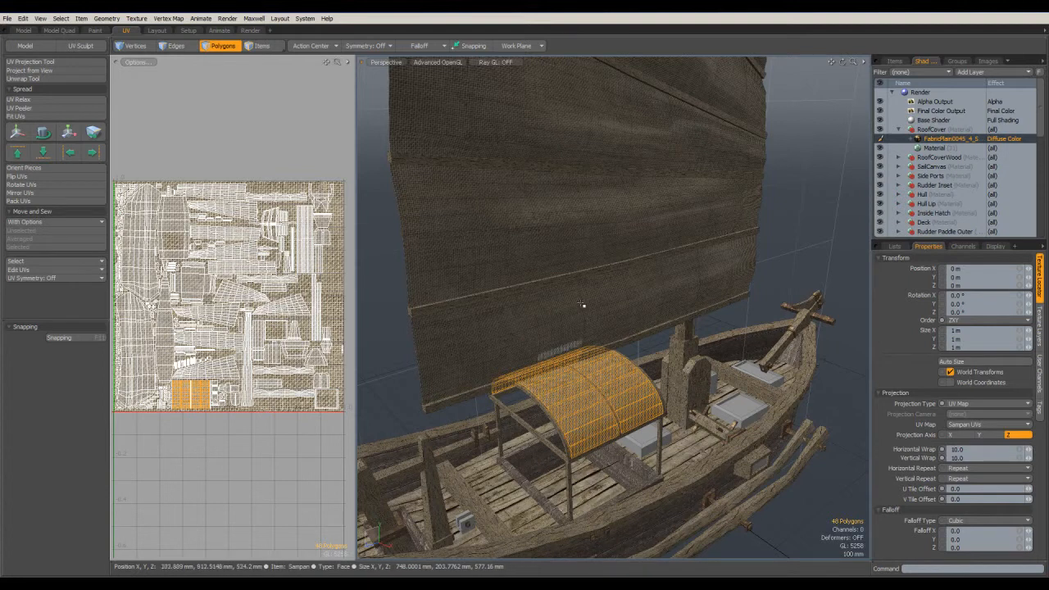
{"action": "left_click", "coordinate": [987, 68]}
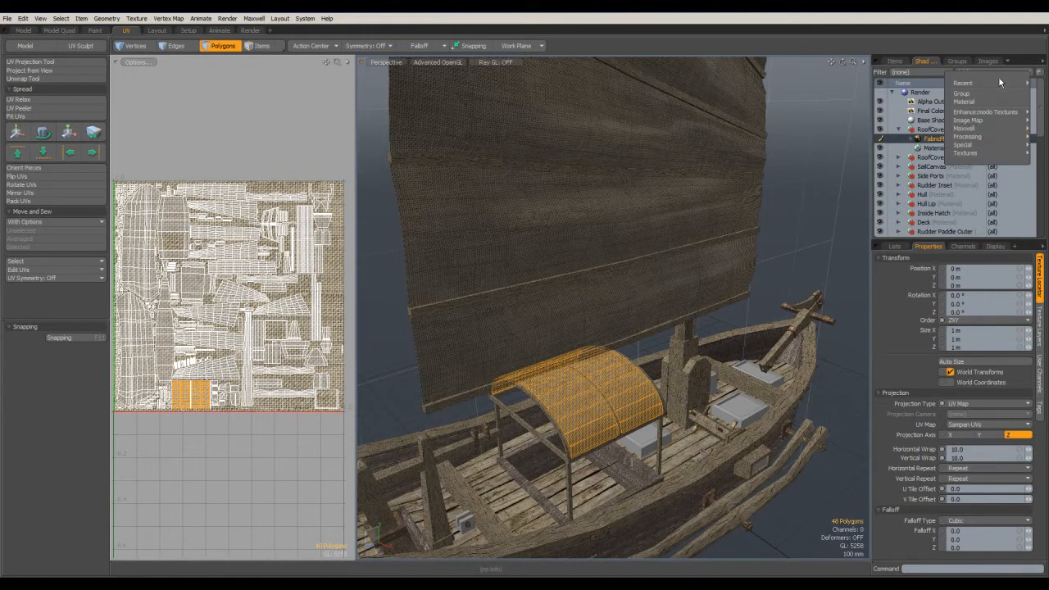
{"action": "mouse_move", "coordinate": [983, 123]}
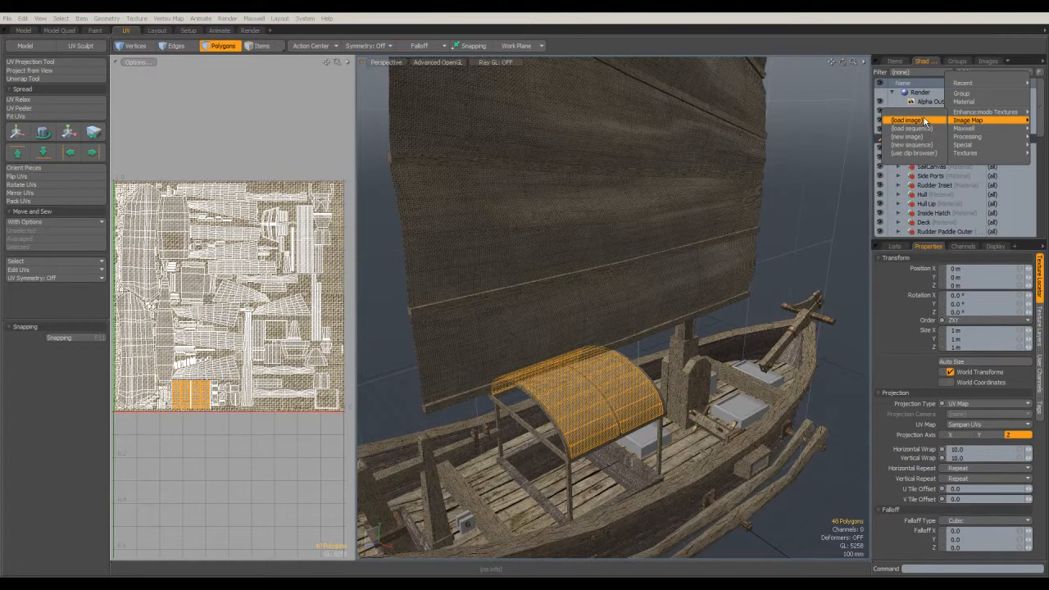
{"action": "left_click", "coordinate": [910, 121]}
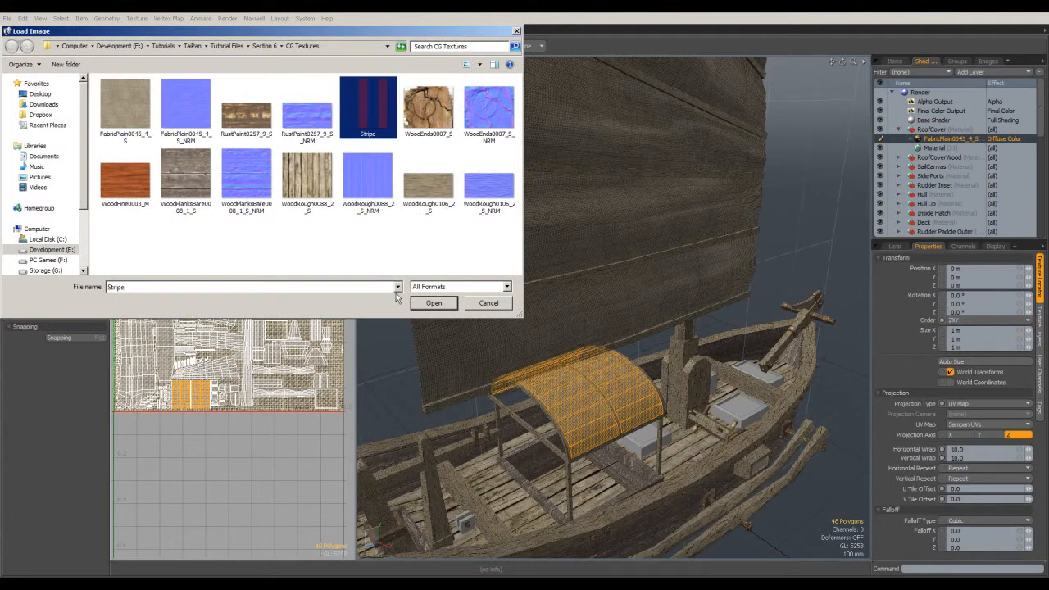
{"action": "left_click", "coordinate": [434, 303]}
Set the Stripe image's horizontal and vertical wrap to 10 so its bands repeat across the canopy cover
{"action": "left_click_drag", "start_coordinate": [573, 328], "coordinate": [716, 337], "text": "alt"}
{"action": "left_click_drag", "start_coordinate": [623, 373], "coordinate": [673, 380], "text": "ctrl+alt"}
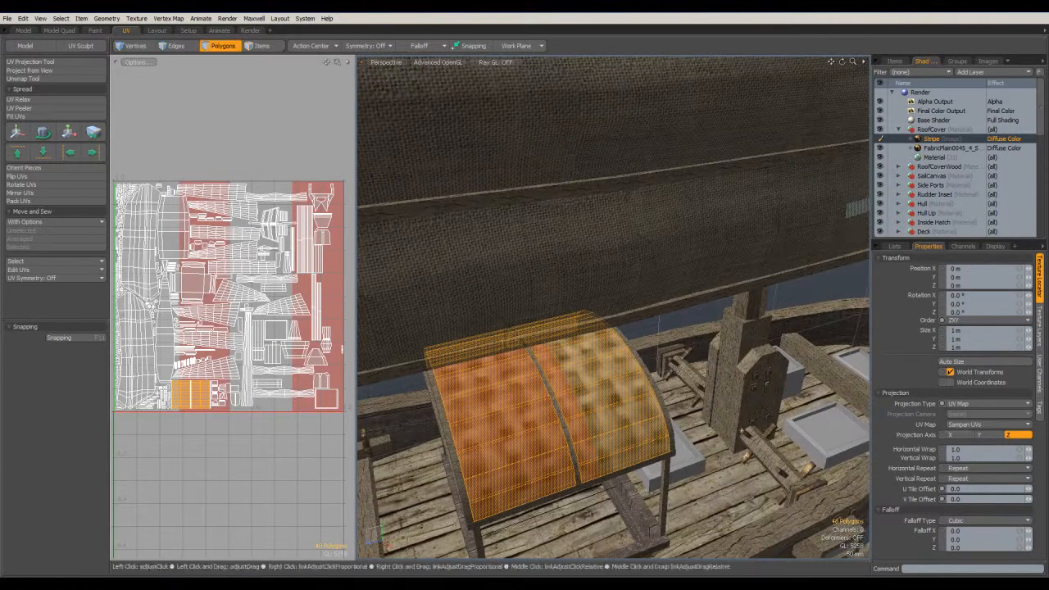
{"action": "left_click", "coordinate": [1019, 450]}
{"action": "left_click_drag", "start_coordinate": [1029, 450], "coordinate": [1048, 449]}
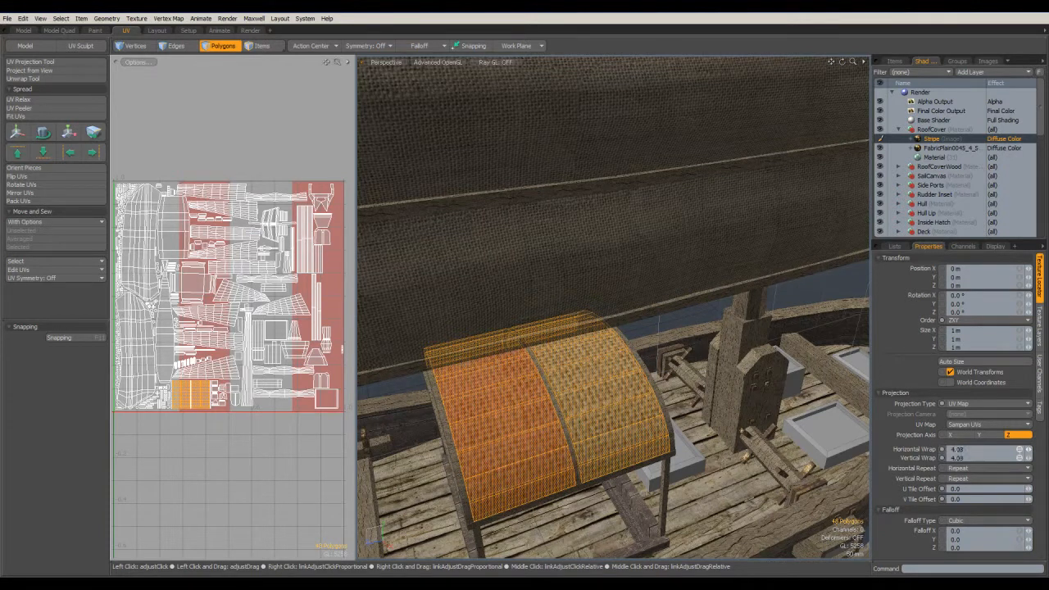
{"action": "key", "text": "Return"}
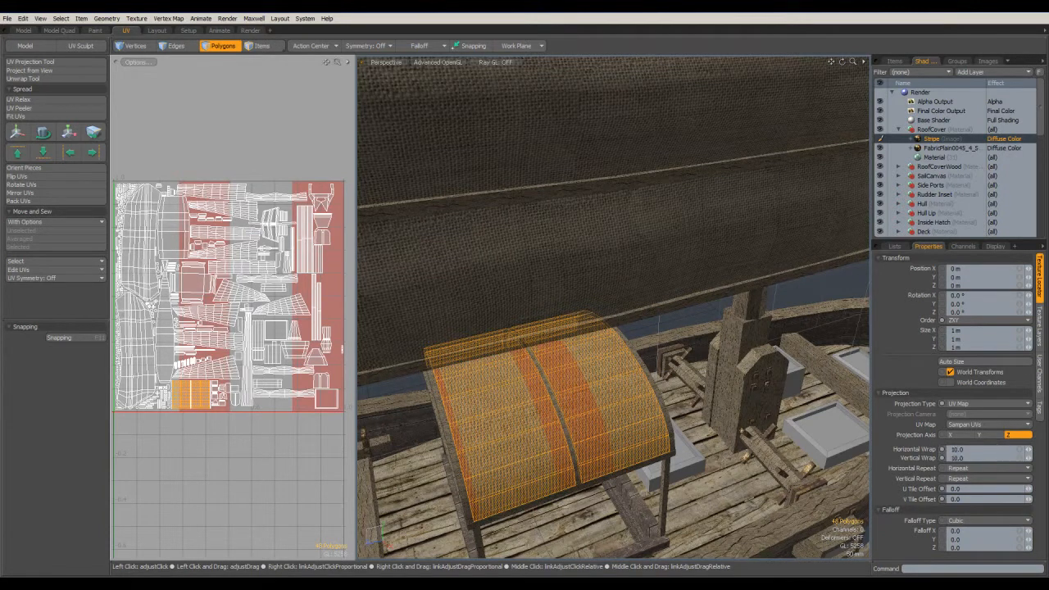
Clear the selection and toggle the Stripe layer's visibility to compare the canopy cover with and without the stripes
{"action": "left_click_drag", "start_coordinate": [738, 463], "coordinate": [710, 464], "text": "alt"}
{"action": "left_click", "coordinate": [705, 419]}
{"action": "left_click", "coordinate": [881, 139]}
{"action": "left_click", "coordinate": [881, 140]}
{"action": "left_click", "coordinate": [881, 139]}
{"action": "left_click", "coordinate": [881, 139]}
{"action": "left_click", "coordinate": [881, 139]}
{"action": "left_click", "coordinate": [881, 139]}
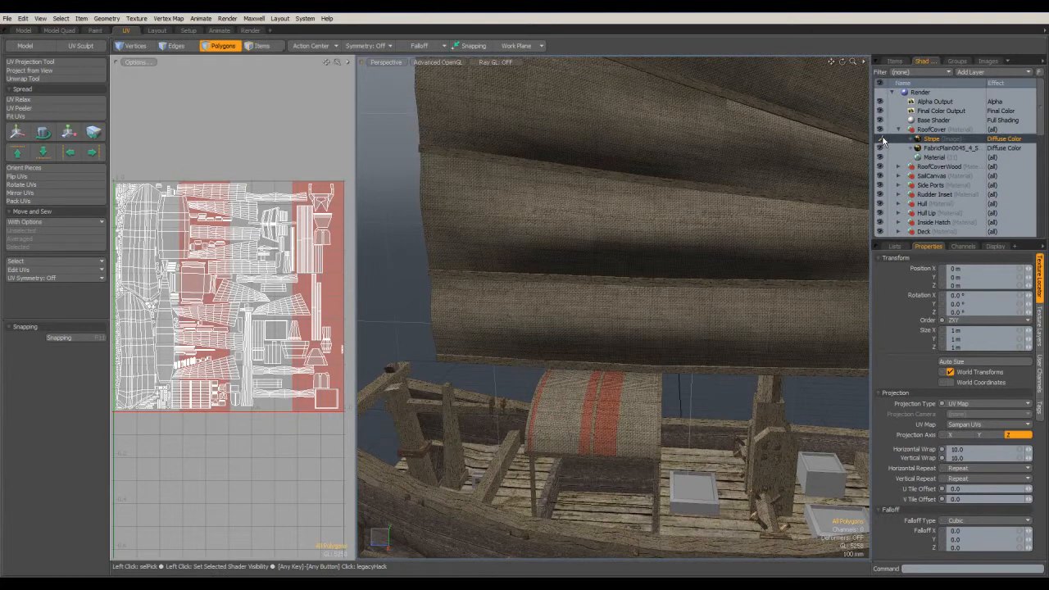
Toggle the visibility of the Stripe and fabric image layers in the RoofCover material to compare their separate effects on the canopy cover
{"action": "left_click", "coordinate": [881, 140]}
{"action": "left_click", "coordinate": [881, 139]}
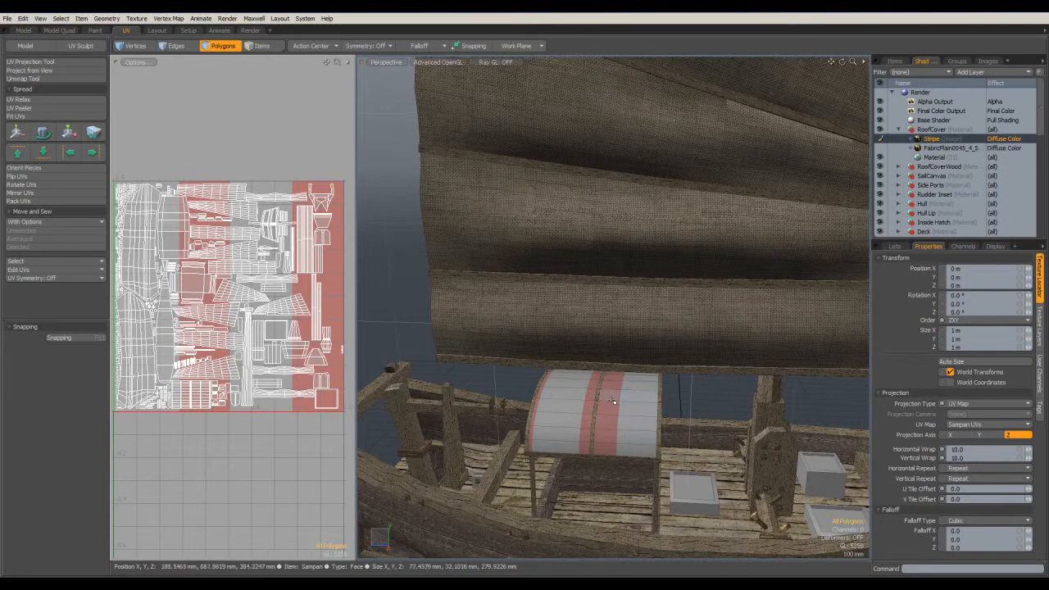
{"action": "left_click", "coordinate": [881, 139]}
{"action": "left_click", "coordinate": [881, 149]}
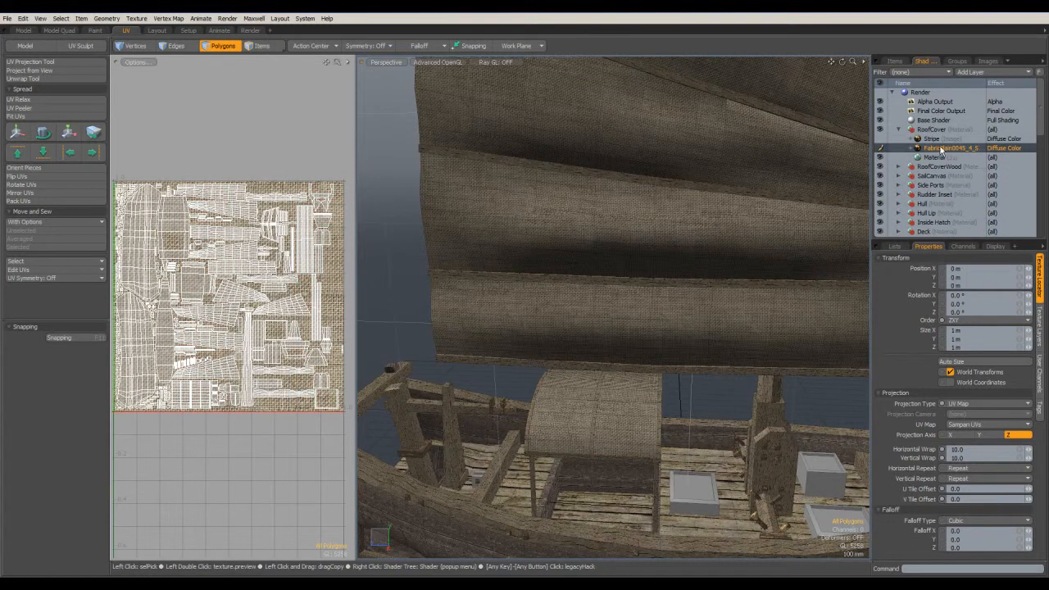
{"action": "left_click", "coordinate": [881, 139]}
Try the Subtract, Screen and Add blend modes on the Stripe layer and restore it to Normal
{"action": "left_click", "coordinate": [928, 139]}
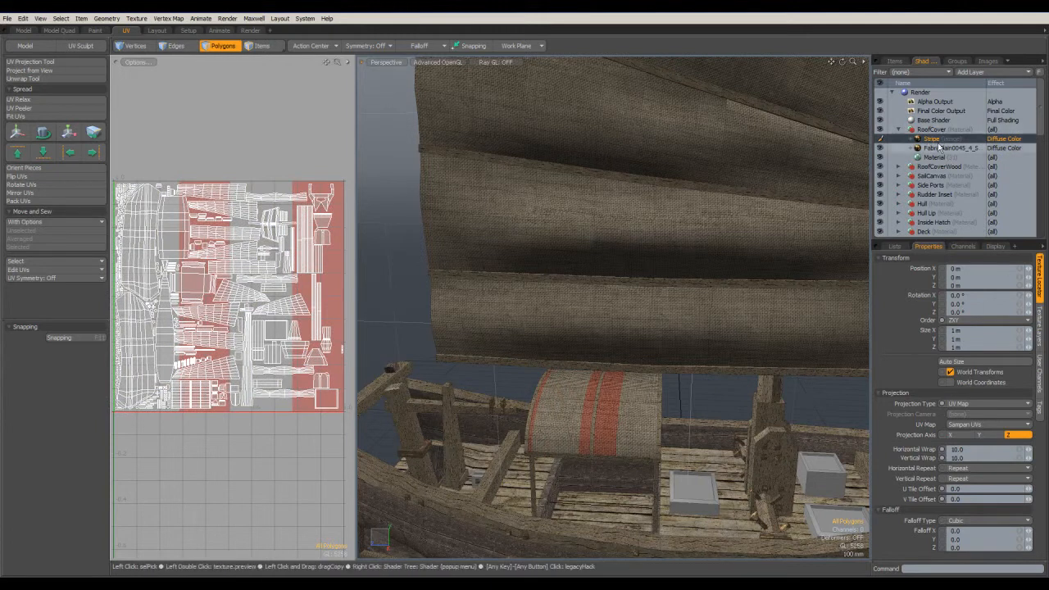
{"action": "left_click", "coordinate": [1040, 323]}
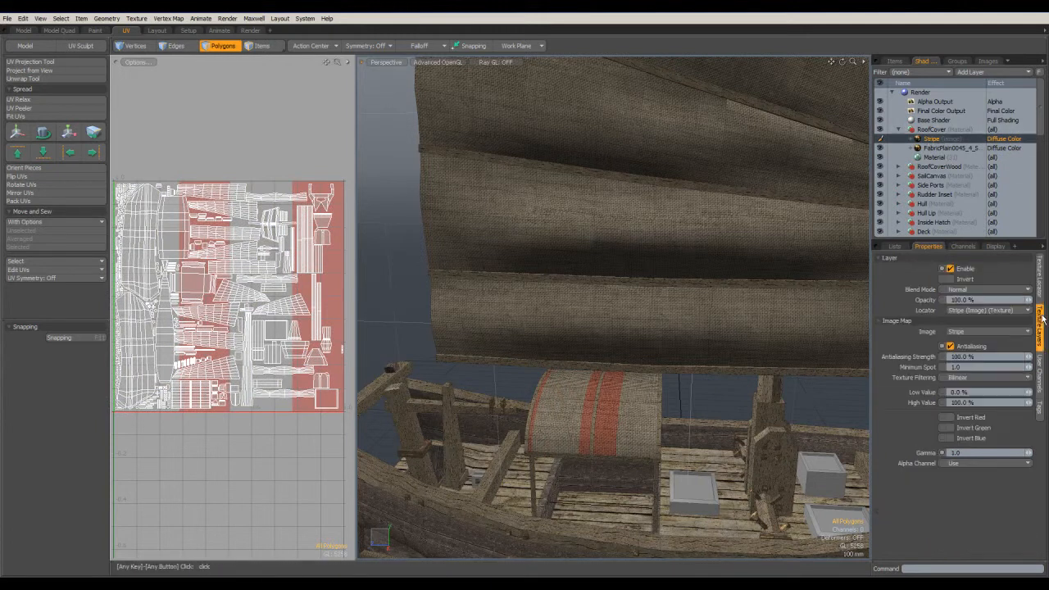
{"action": "left_click", "coordinate": [962, 289]}
{"action": "left_click", "coordinate": [954, 301]}
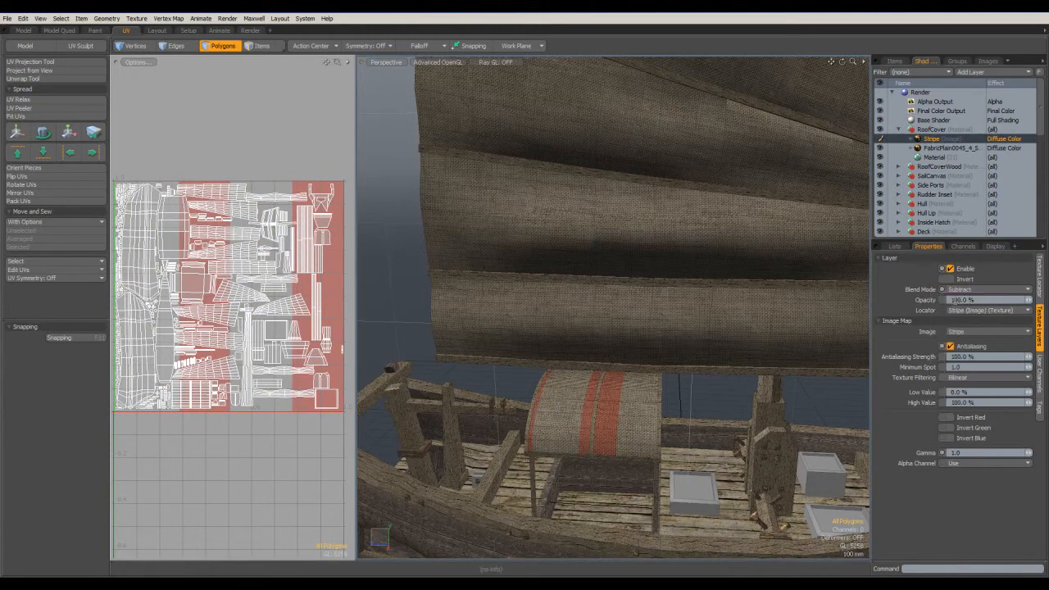
{"action": "left_click", "coordinate": [954, 291]}
{"action": "left_click", "coordinate": [960, 330]}
{"action": "left_click", "coordinate": [958, 294]}
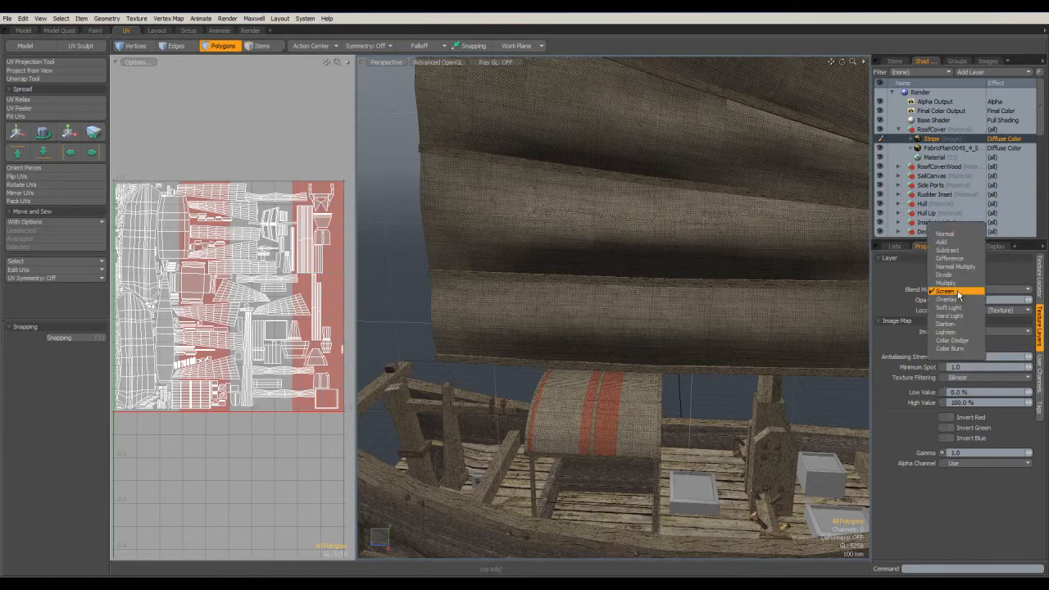
{"action": "left_click", "coordinate": [949, 242]}
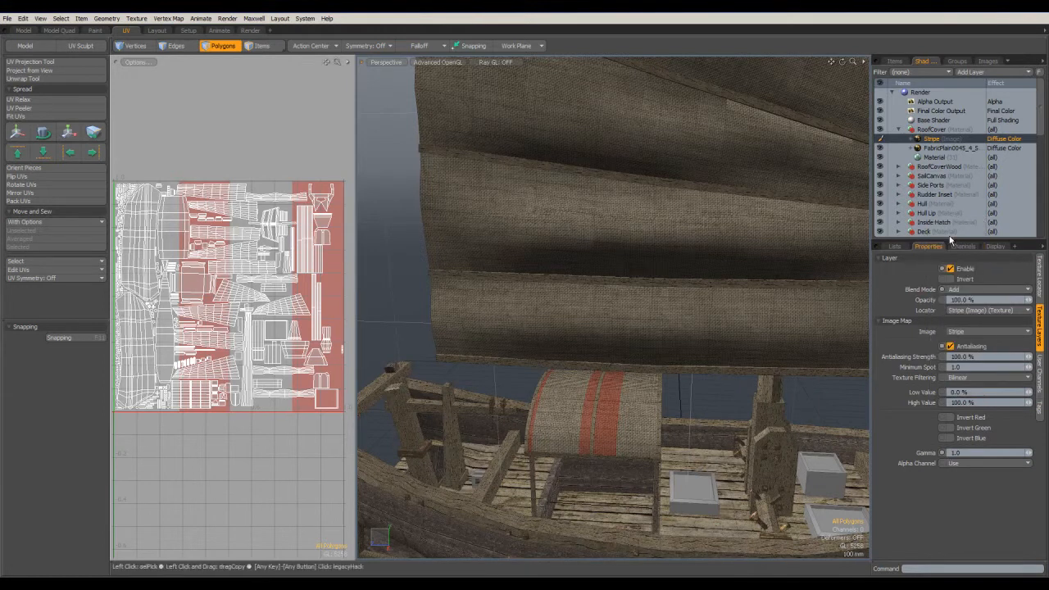
{"action": "left_click", "coordinate": [960, 290]}
{"action": "left_click", "coordinate": [958, 281]}
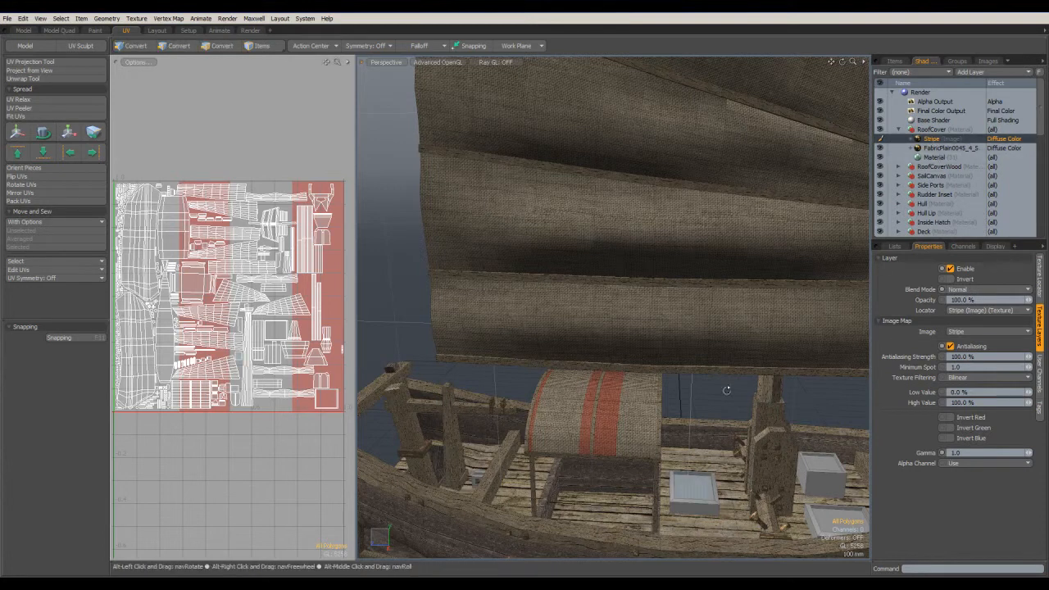
Try denser stripe spacings on the canopy cover, setting the Stripe image's horizontal wrap to 30
{"action": "left_click", "coordinate": [1039, 272]}
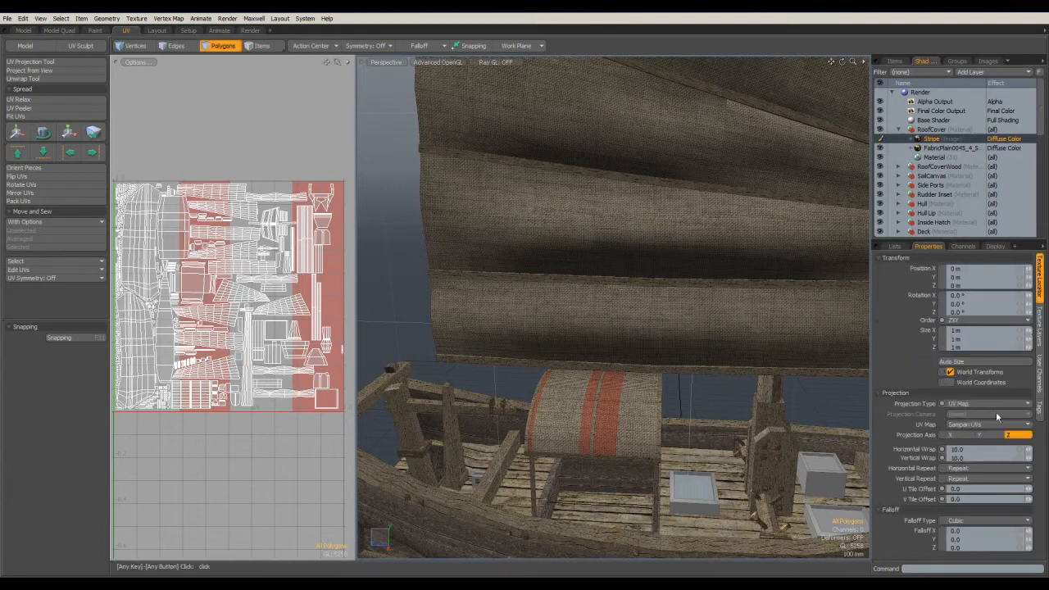
{"action": "left_click_drag", "start_coordinate": [1028, 449], "coordinate": [1048, 449]}
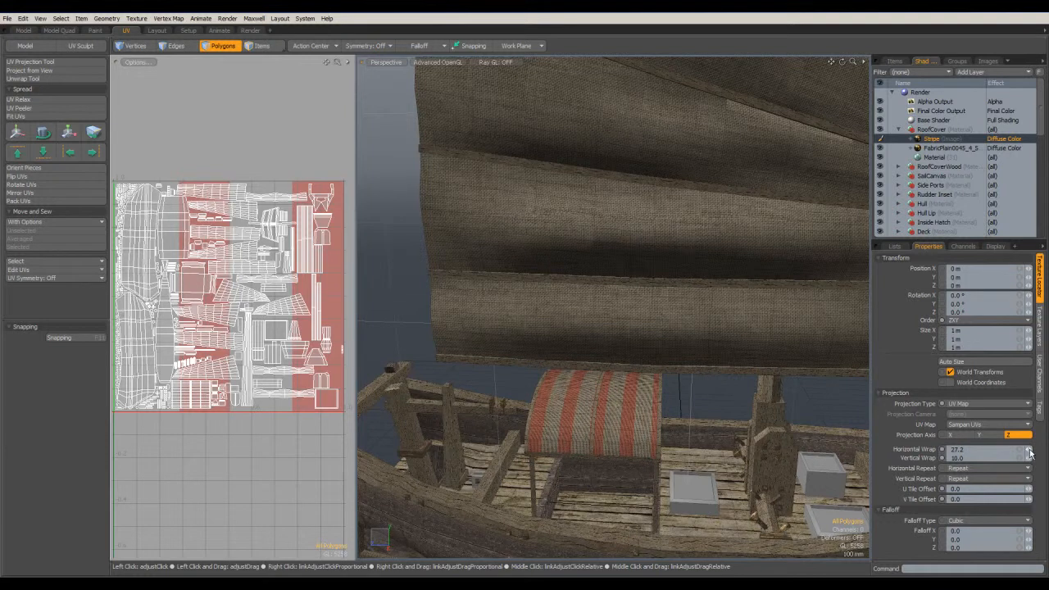
{"action": "left_click_drag", "start_coordinate": [751, 438], "coordinate": [774, 436], "text": "alt"}
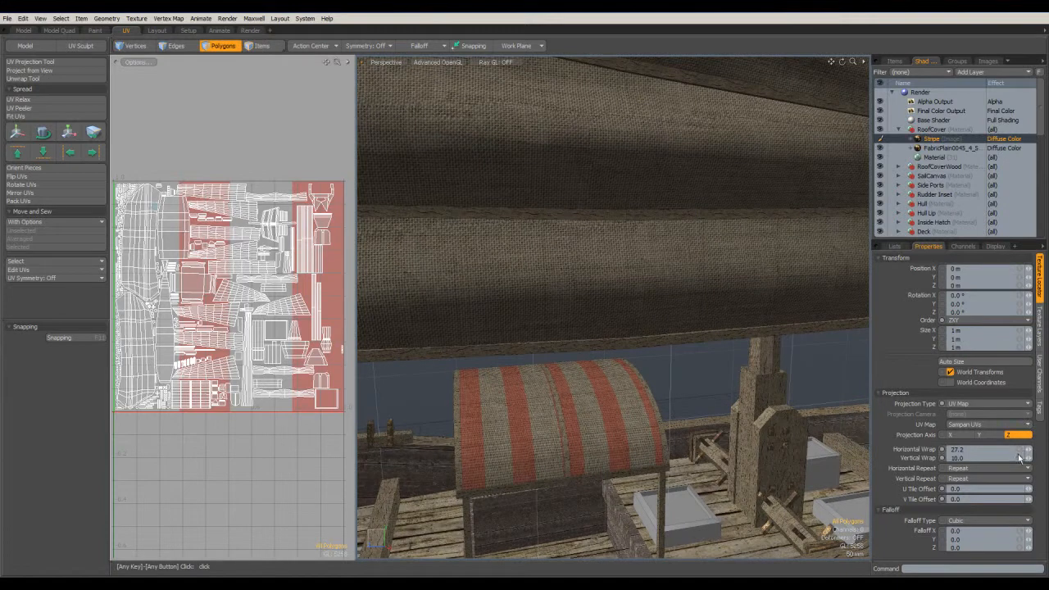
{"action": "mouse_move", "coordinate": [1028, 452]}
{"action": "left_mouse_down"}
{"action": "mouse_move", "coordinate": [1048, 452]}
{"action": "mouse_move", "coordinate": [1026, 449]}
{"action": "left_mouse_up"}
{"action": "left_click_drag", "start_coordinate": [738, 479], "coordinate": [710, 478], "text": "alt"}
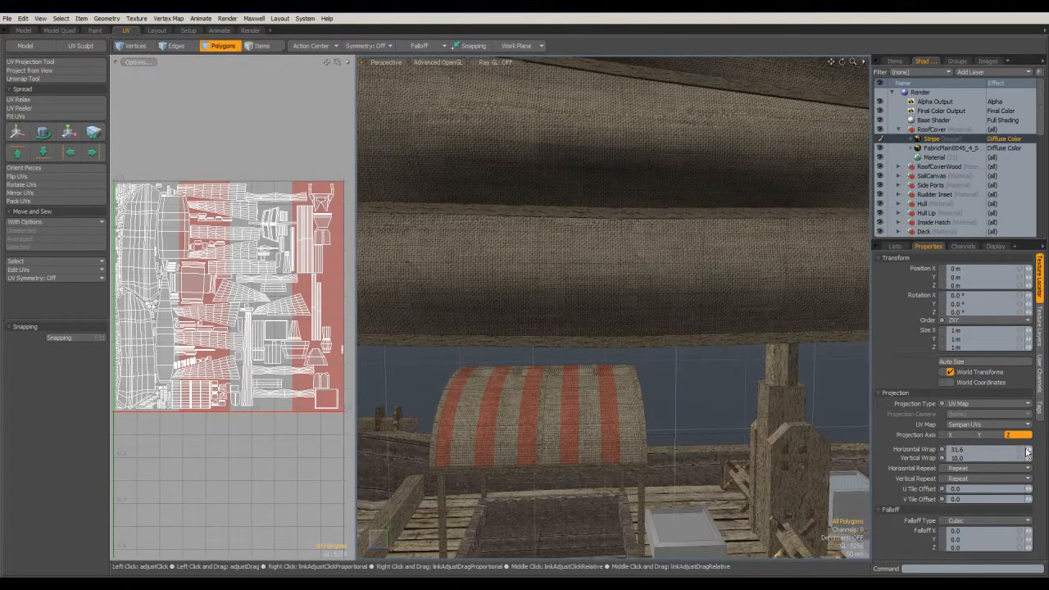
{"action": "left_click", "coordinate": [984, 449]}
{"action": "type", "text": "30"}
{"action": "key", "text": "Return"}
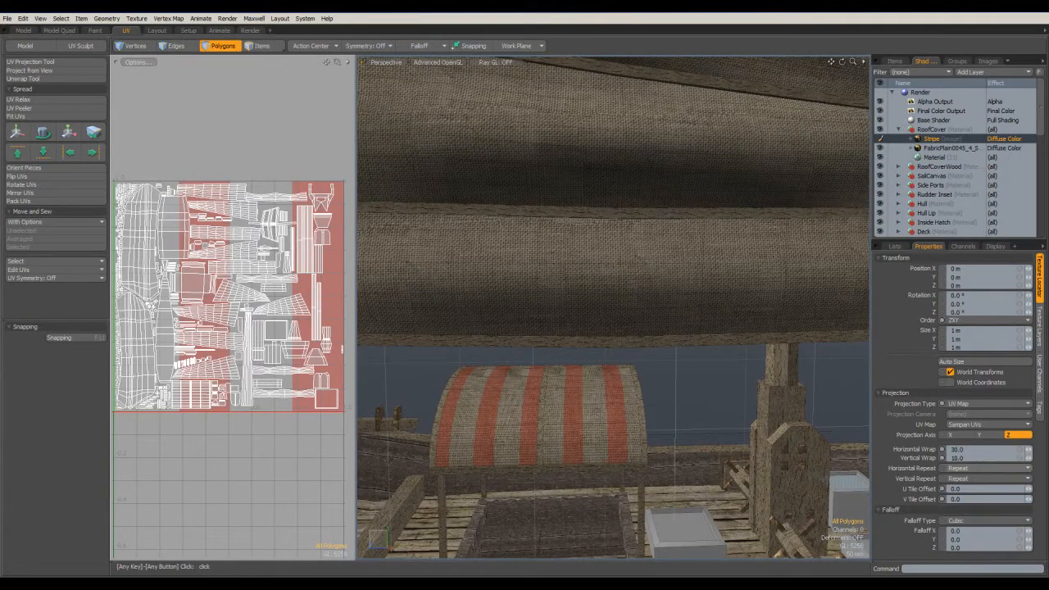
Set the Stripe image's horizontal wrap to 60 for narrower bands across the canopy cover
{"action": "mouse_move", "coordinate": [616, 457]}
{"action": "left_mouse_down", "text": "alt"}
{"action": "mouse_move", "coordinate": [616, 426]}
{"action": "mouse_move", "coordinate": [618, 451]}
{"action": "mouse_move", "coordinate": [578, 431]}
{"action": "mouse_move", "coordinate": [666, 430]}
{"action": "mouse_move", "coordinate": [635, 459]}
{"action": "left_mouse_up", "text": "alt"}
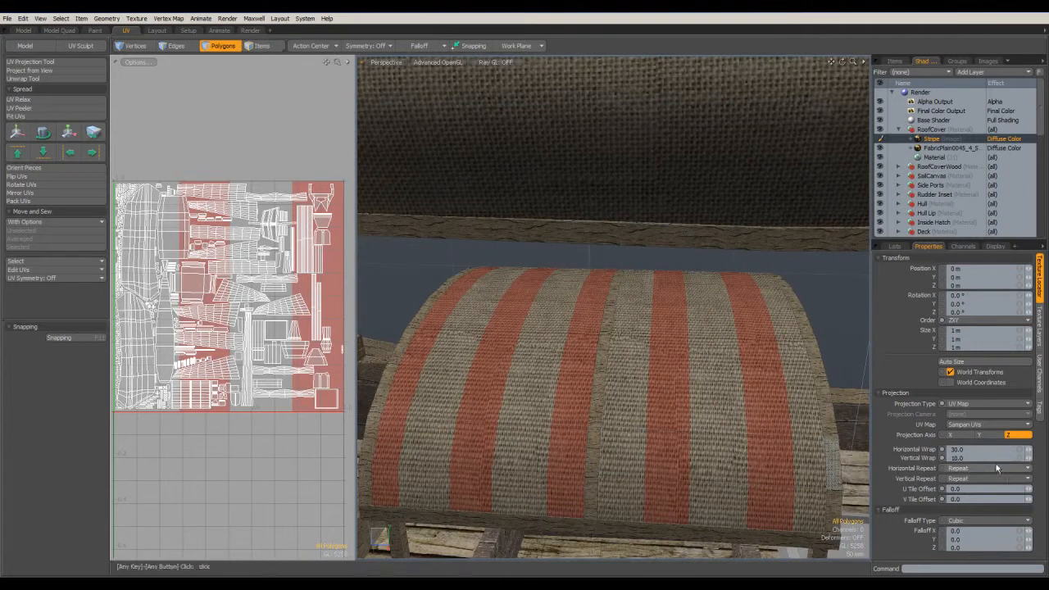
{"action": "type", "text": "60"}
{"action": "key", "text": "Return"}
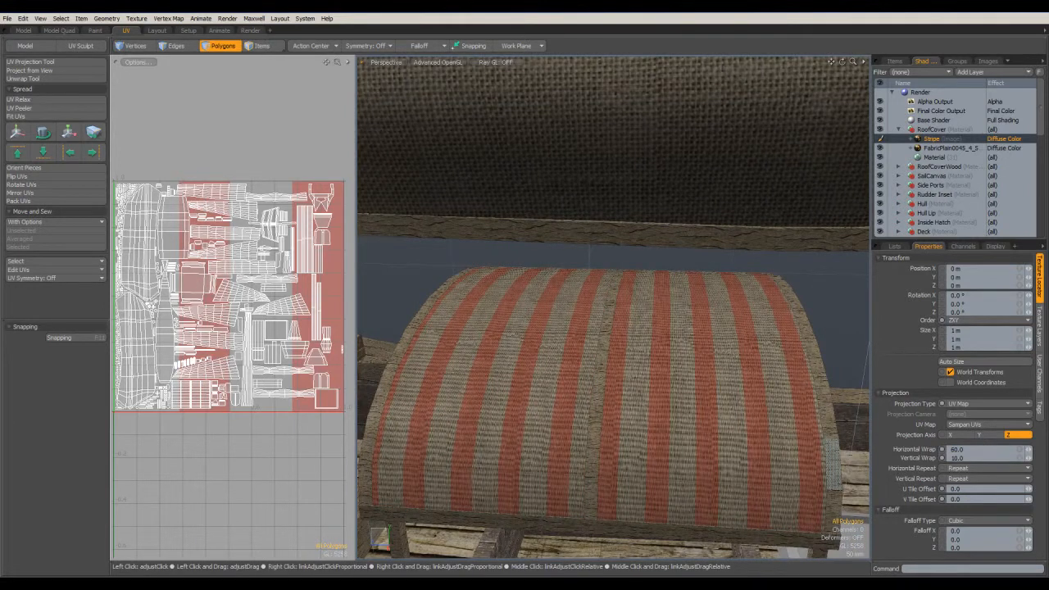
{"action": "left_click_drag", "start_coordinate": [711, 407], "coordinate": [661, 443], "text": "ctrl+alt"}
{"action": "scroll", "coordinate": [667, 443], "scroll_direction": "up", "scroll_amount": 3}
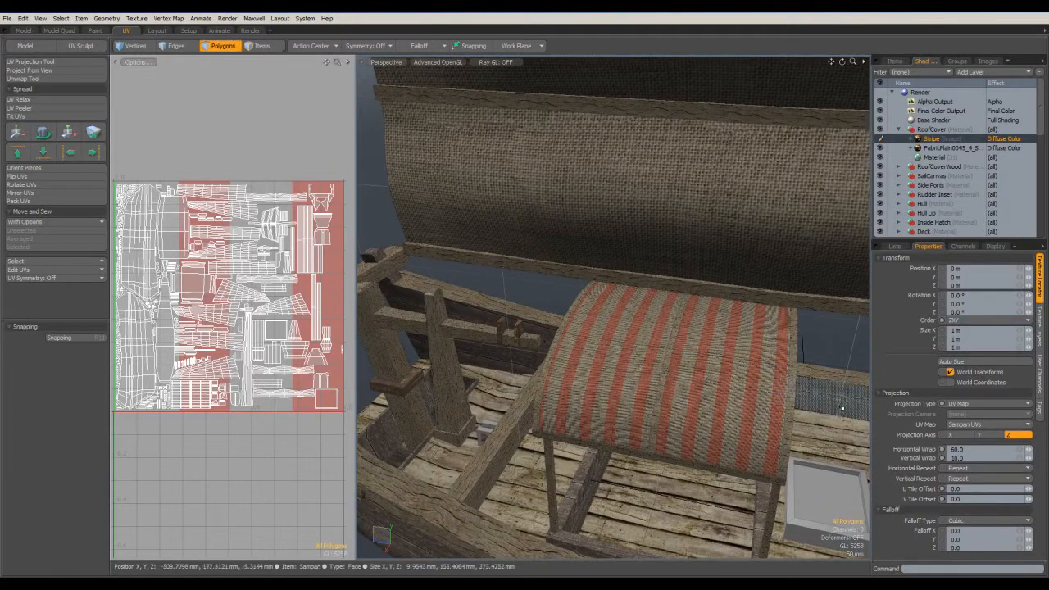
Shift the stripes across the canopy cover with a U tile offset of -0.015
{"action": "left_click_drag", "start_coordinate": [1028, 489], "coordinate": [1034, 489]}
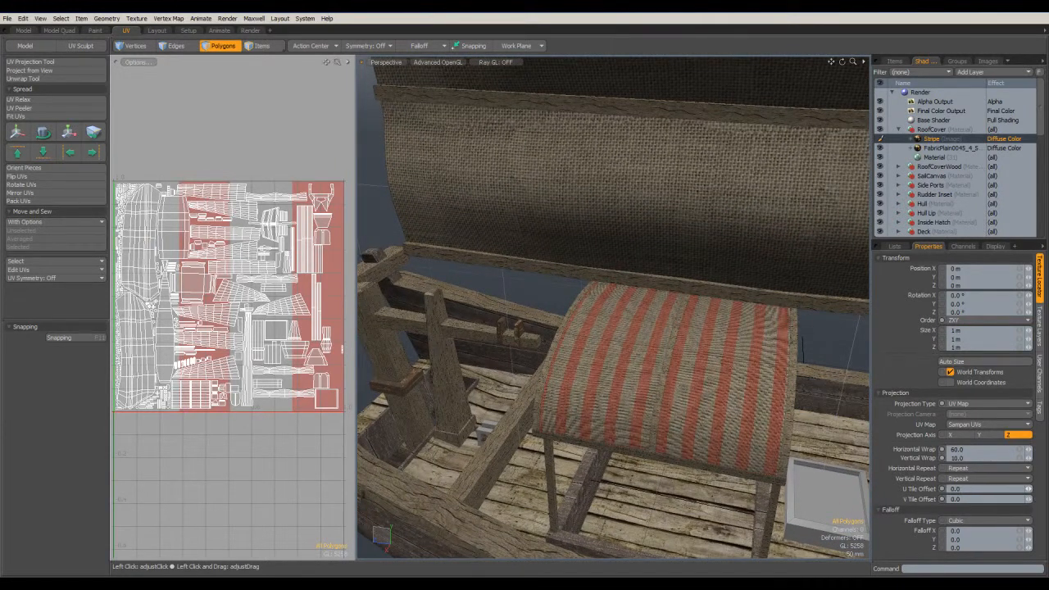
{"action": "left_click_drag", "start_coordinate": [1028, 489], "coordinate": [1025, 488]}
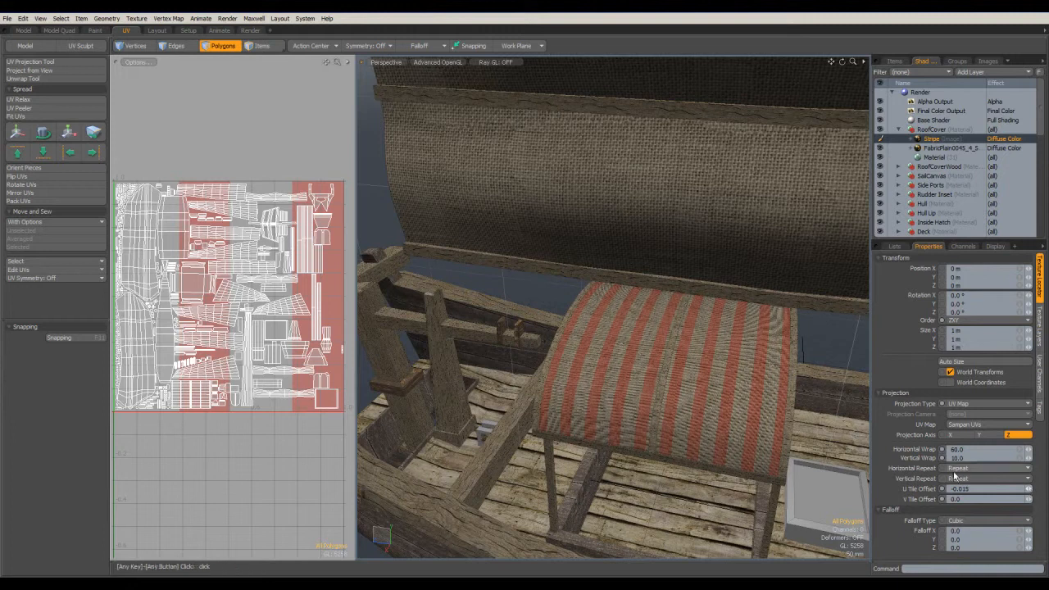
{"action": "left_click_drag", "start_coordinate": [665, 418], "coordinate": [717, 446], "text": "alt"}
{"action": "left_click_drag", "start_coordinate": [1031, 453], "coordinate": [1006, 451]}
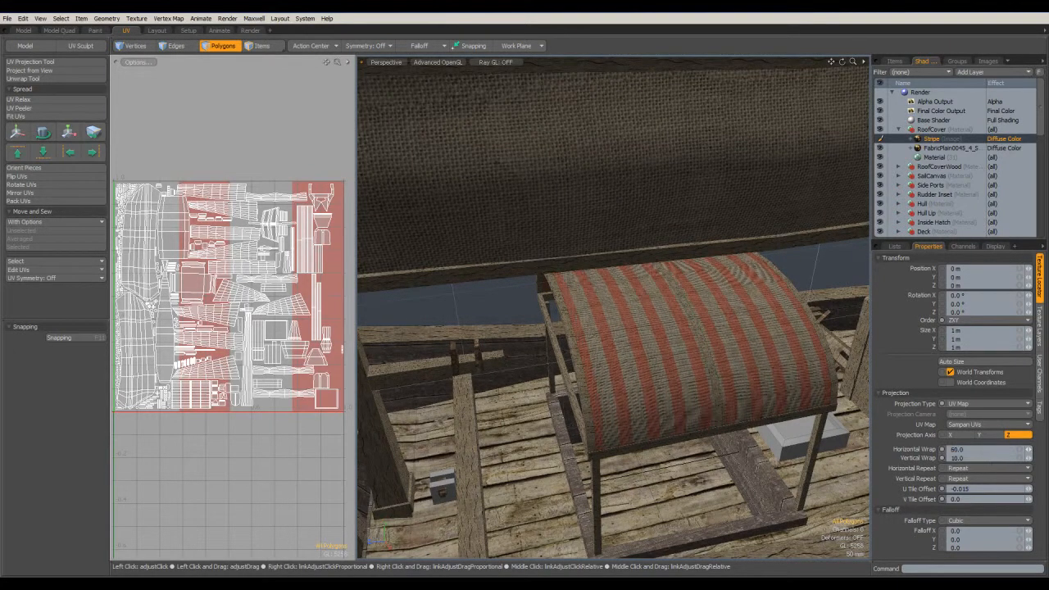
Examine the striped canopy cover and the sail canvas from several sides of the whole boat
{"action": "mouse_move", "coordinate": [656, 401]}
{"action": "left_mouse_down", "text": "alt"}
{"action": "mouse_move", "coordinate": [566, 407]}
{"action": "mouse_move", "coordinate": [606, 369]}
{"action": "mouse_move", "coordinate": [688, 414]}
{"action": "mouse_move", "coordinate": [664, 413]}
{"action": "left_mouse_up", "text": "alt"}
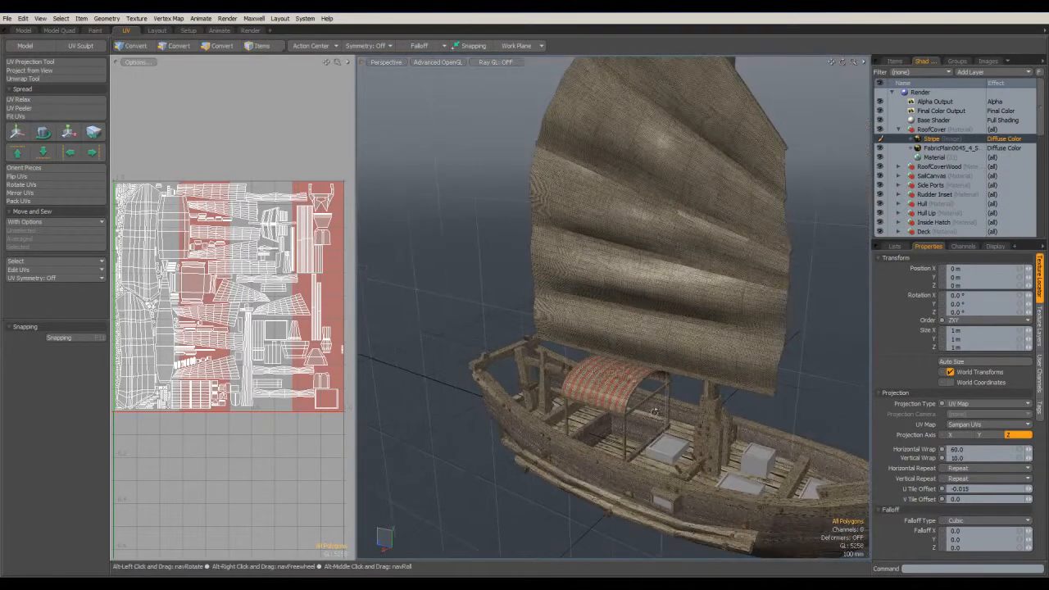
{"action": "mouse_move", "coordinate": [601, 389]}
{"action": "left_mouse_down", "text": "alt"}
{"action": "mouse_move", "coordinate": [697, 388]}
{"action": "mouse_move", "coordinate": [703, 379]}
{"action": "left_mouse_up", "text": "alt"}
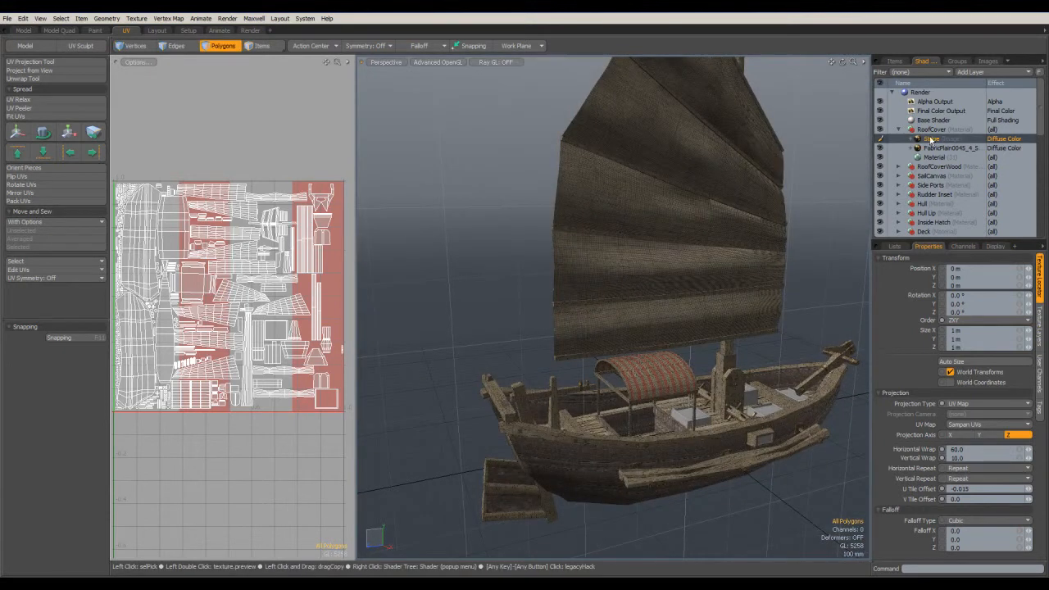
{"action": "left_click_drag", "start_coordinate": [695, 305], "coordinate": [668, 86], "text": "alt"}
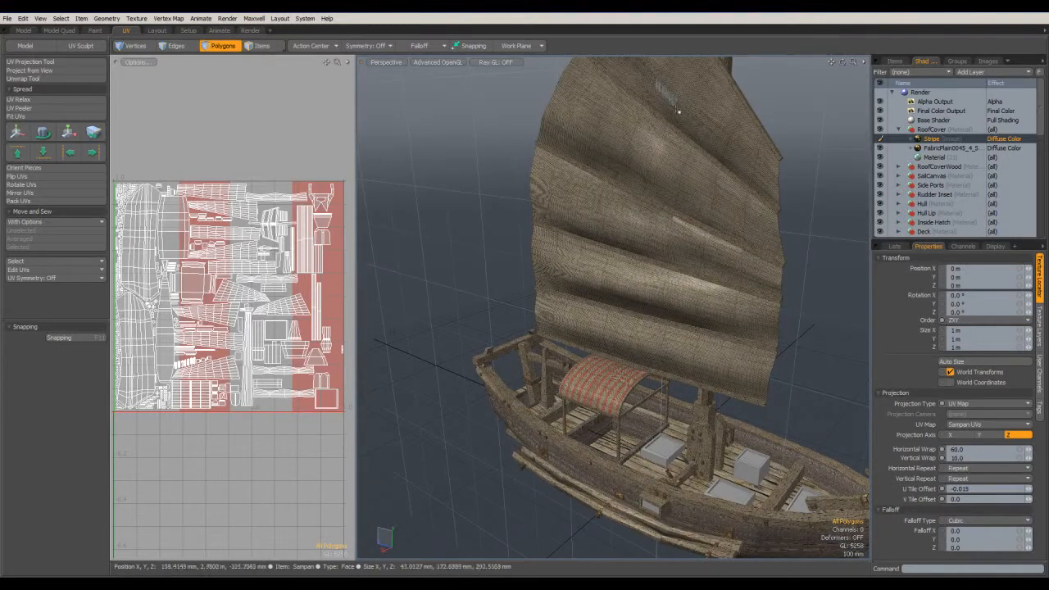
{"action": "left_click_drag", "start_coordinate": [723, 241], "coordinate": [647, 213], "text": "alt"}
{"action": "scroll", "coordinate": [662, 249], "scroll_direction": "up", "scroll_amount": 4}
{"action": "left_click_drag", "start_coordinate": [662, 249], "coordinate": [578, 226], "text": "alt"}
{"action": "scroll", "coordinate": [831, 276], "scroll_direction": "down", "scroll_amount": 5}
{"action": "left_click_drag", "start_coordinate": [655, 321], "coordinate": [574, 321], "text": "alt"}
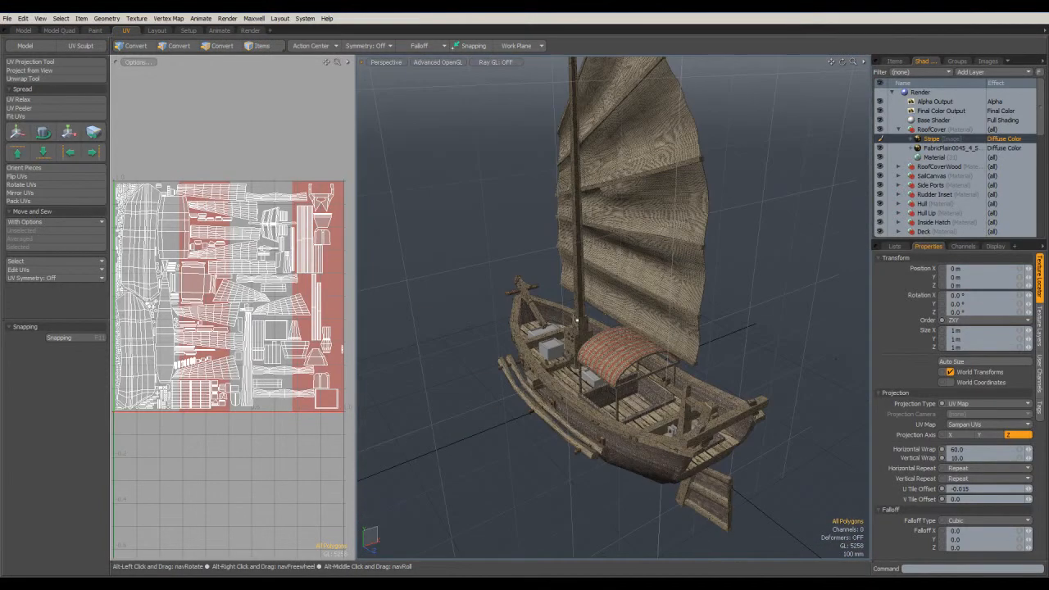
Bring up the live render preview and set the RoofCover material's specular amount to 0%
{"action": "left_click", "coordinate": [250, 30]}
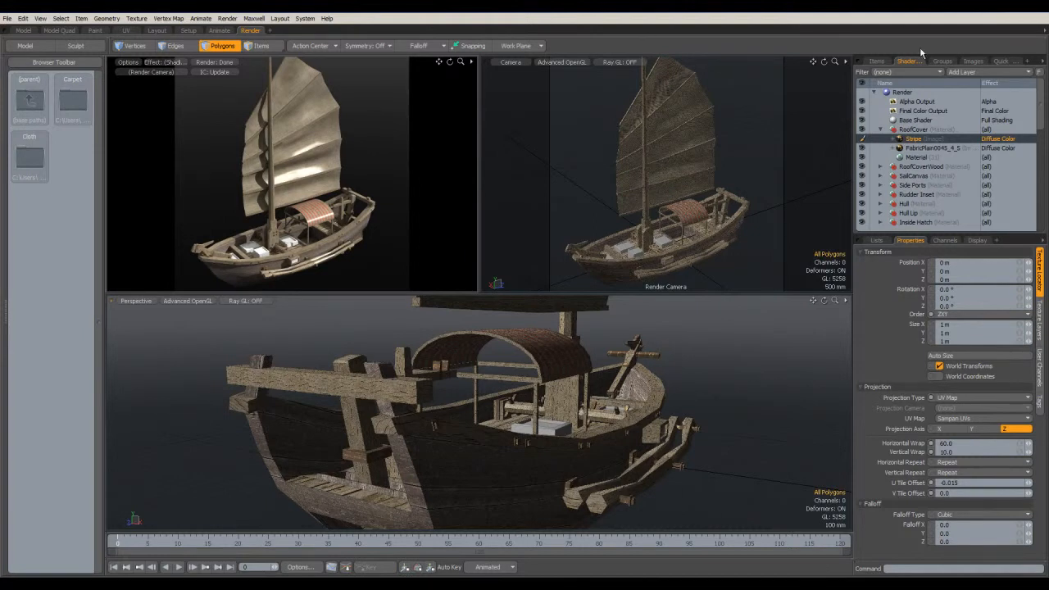
{"action": "left_click", "coordinate": [916, 156]}
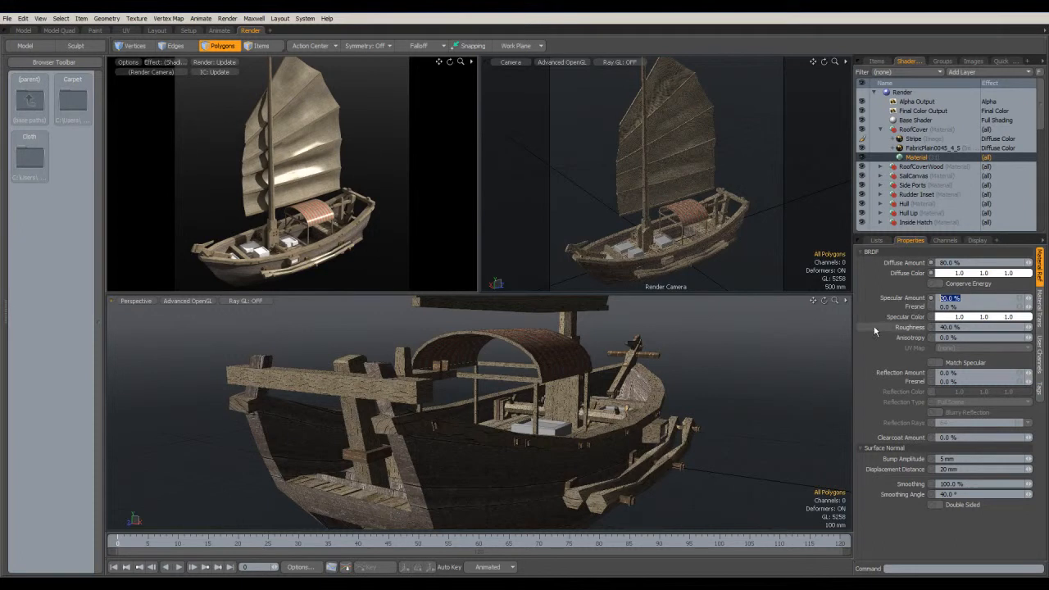
{"action": "type", "text": "0"}
{"action": "key", "text": "Return"}
{"action": "left_click", "coordinate": [881, 130]}
Set the SailCanvas material's specular amount to 0% and check the rendered boat from a higher camera angle
{"action": "left_click", "coordinate": [881, 148]}
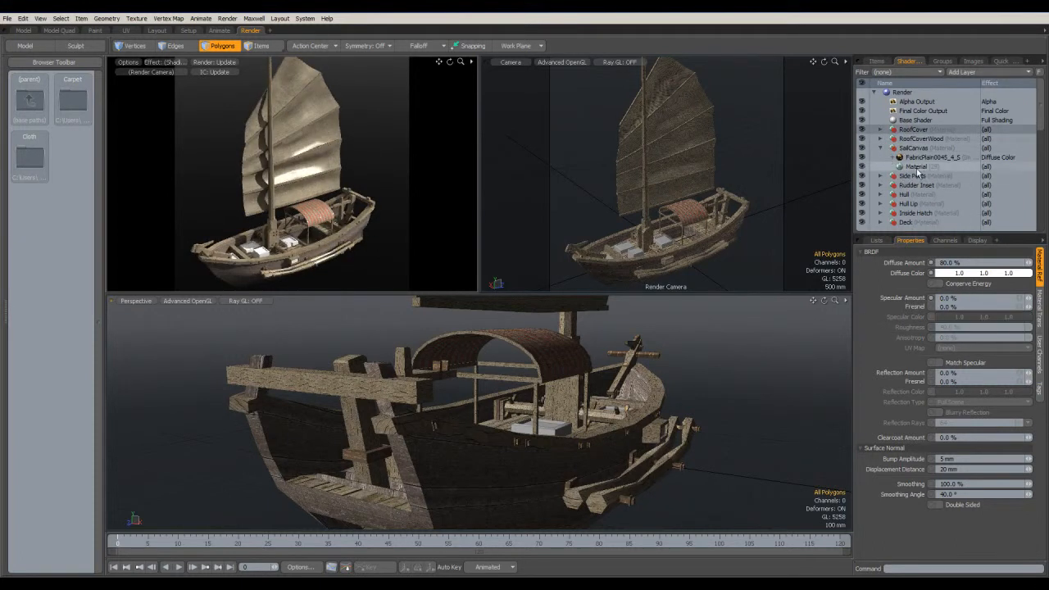
{"action": "left_click", "coordinate": [920, 167]}
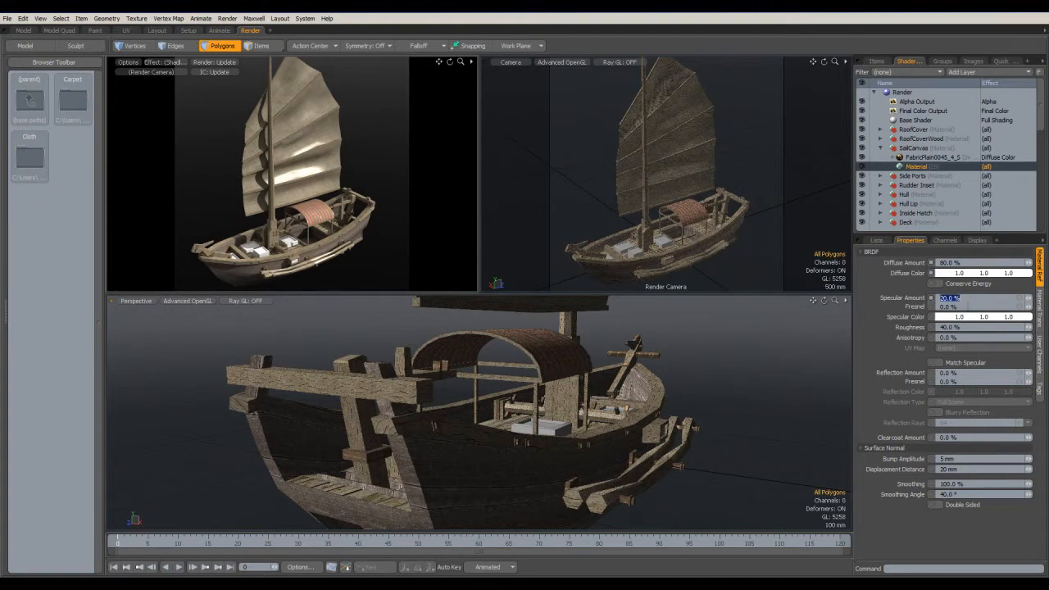
{"action": "type", "text": "0"}
{"action": "key", "text": "Return"}
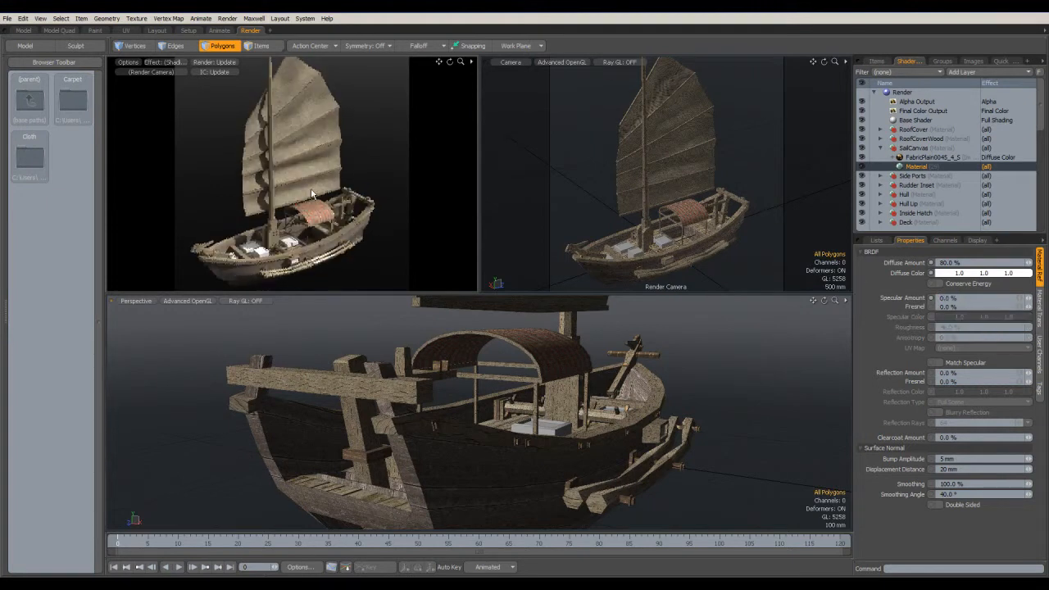
{"action": "left_click_drag", "start_coordinate": [320, 242], "coordinate": [353, 256], "text": "alt"}
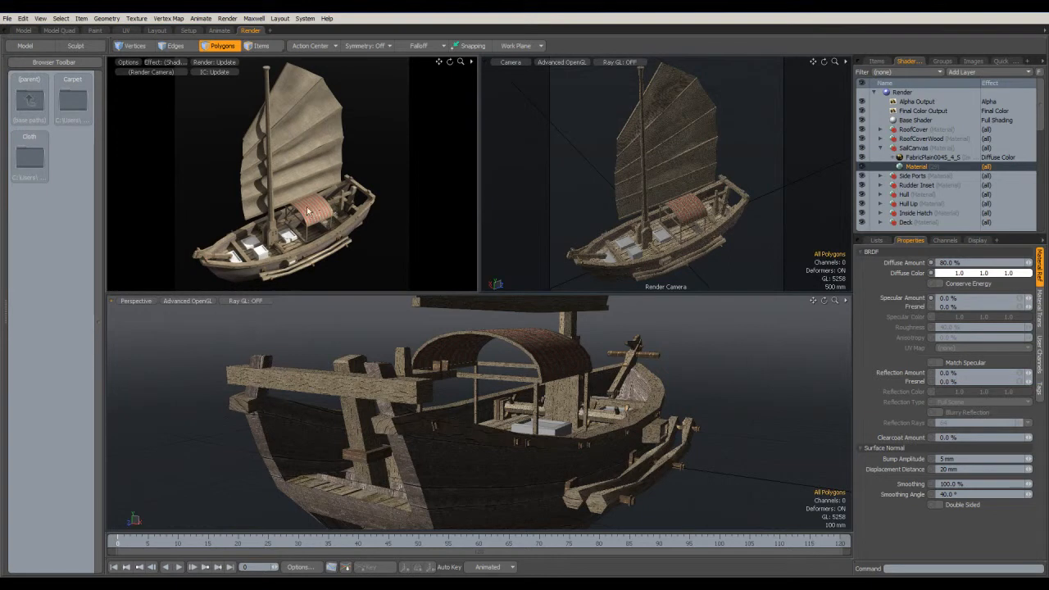
{"action": "left_click", "coordinate": [880, 148]}
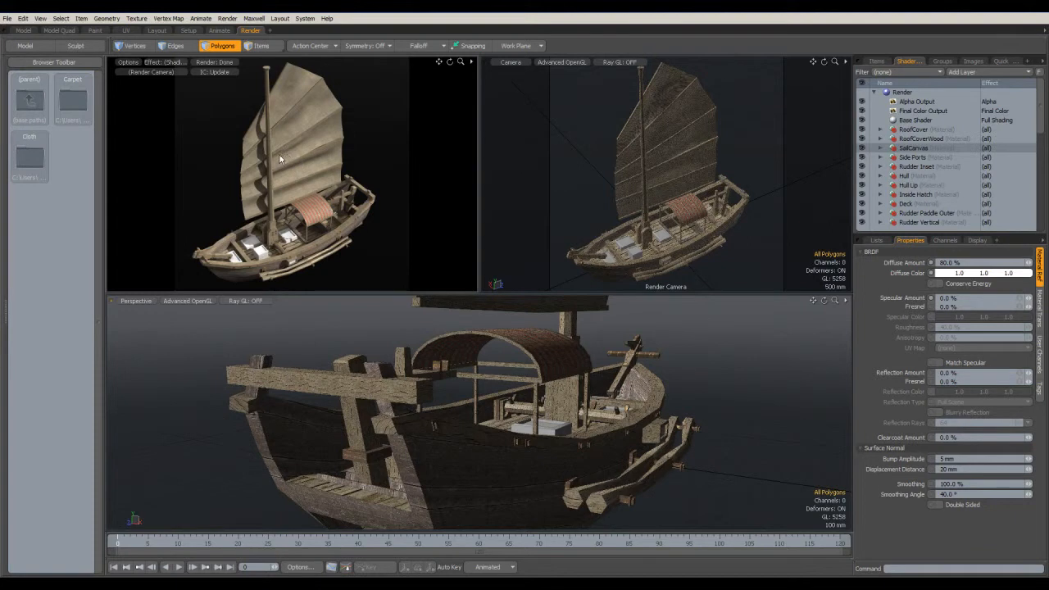
{"action": "left_click_drag", "start_coordinate": [280, 155], "coordinate": [332, 215], "text": "alt"}
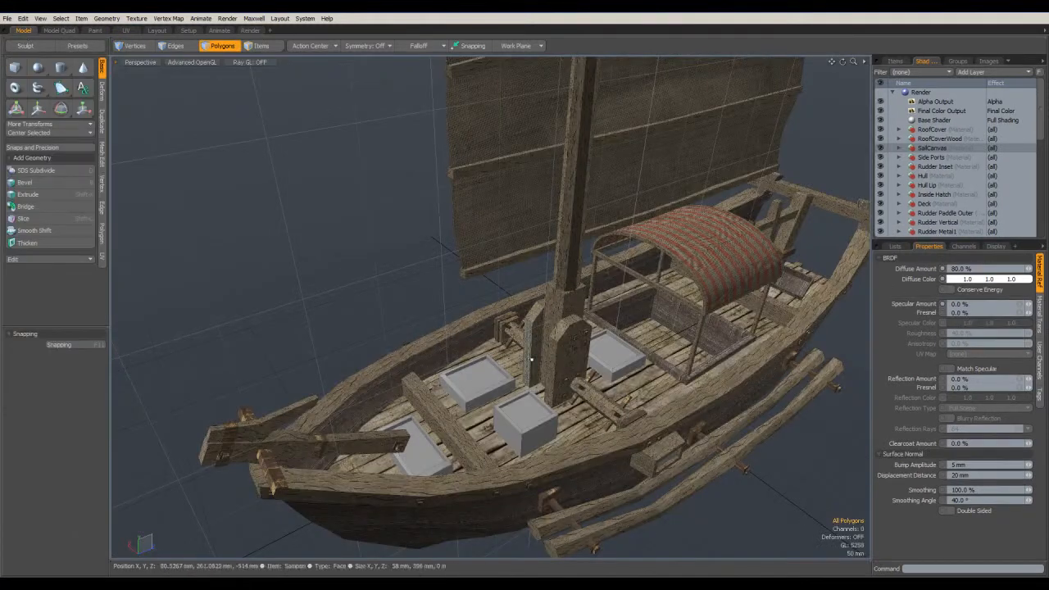
Assign a new SidePieces material with 0% specular to the two untextured panel faces on opposite sides of the hull
{"action": "left_click_drag", "start_coordinate": [528, 353], "coordinate": [532, 336], "text": "ctrl+alt"}
{"action": "left_click_drag", "start_coordinate": [631, 396], "coordinate": [535, 344], "text": "alt+shift"}
{"action": "left_click_drag", "start_coordinate": [605, 418], "coordinate": [656, 404], "text": "alt"}
{"action": "left_click", "coordinate": [541, 421]}
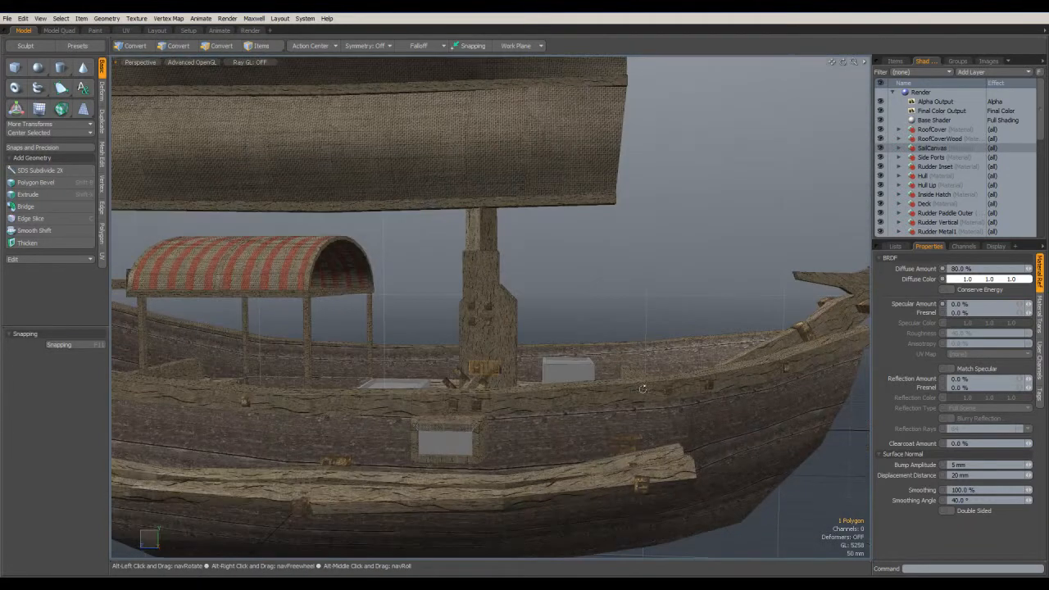
{"action": "left_click", "coordinate": [461, 431], "text": "shift"}
{"action": "key", "text": "m"}
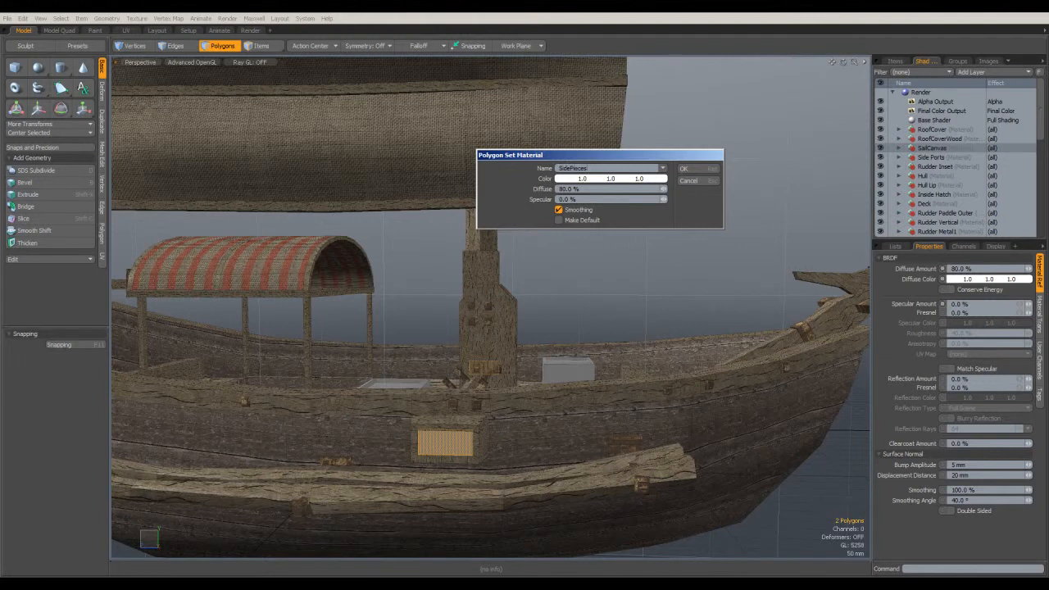
{"action": "key", "text": "Return"}
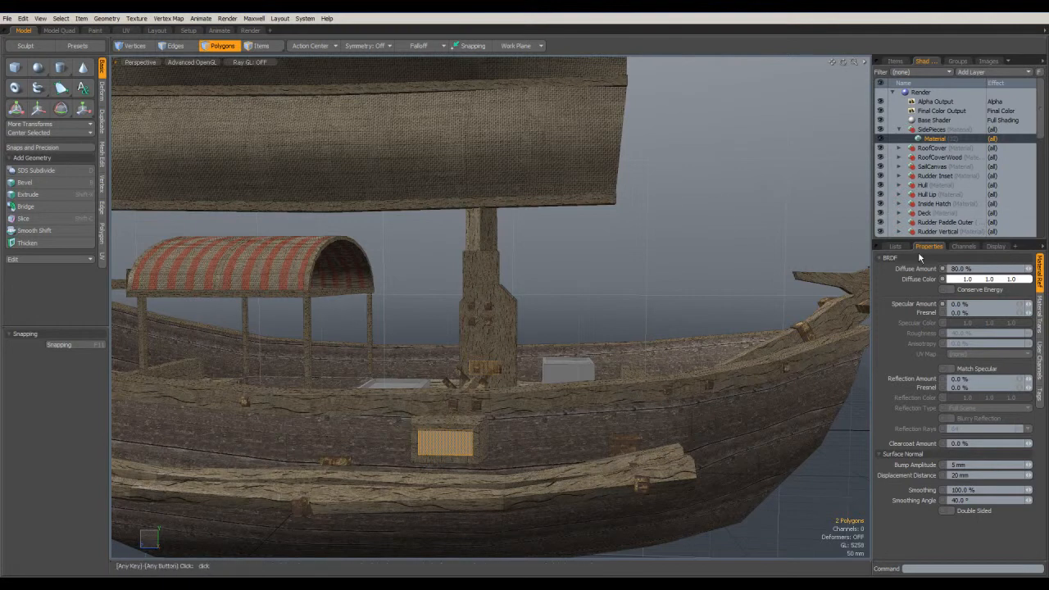
Add the RustPaint0257_9_S image map to the SidePieces material and deselect the panel faces
{"action": "left_click", "coordinate": [996, 68]}
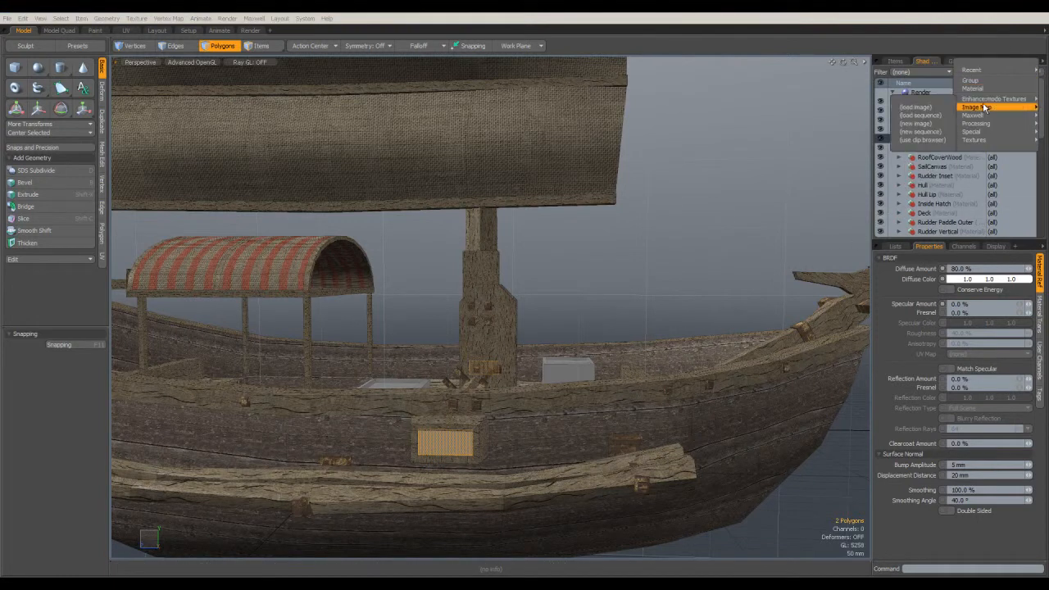
{"action": "left_click", "coordinate": [931, 115]}
{"action": "left_click", "coordinate": [259, 131]}
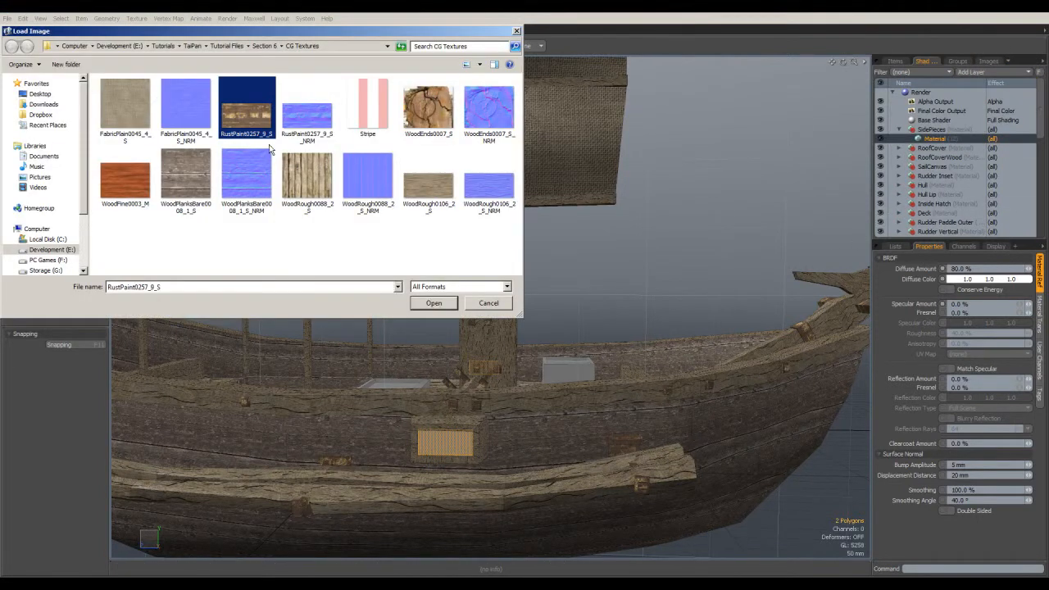
{"action": "left_click", "coordinate": [433, 303]}
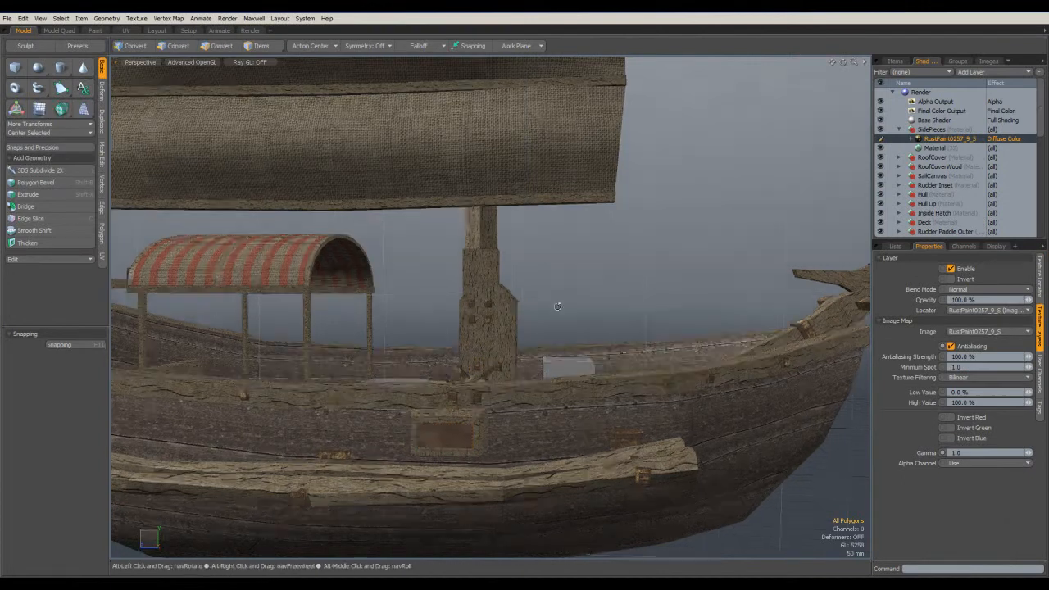
{"action": "scroll", "coordinate": [545, 333], "scroll_direction": "up", "scroll_amount": 2}
{"action": "key", "text": "3"}
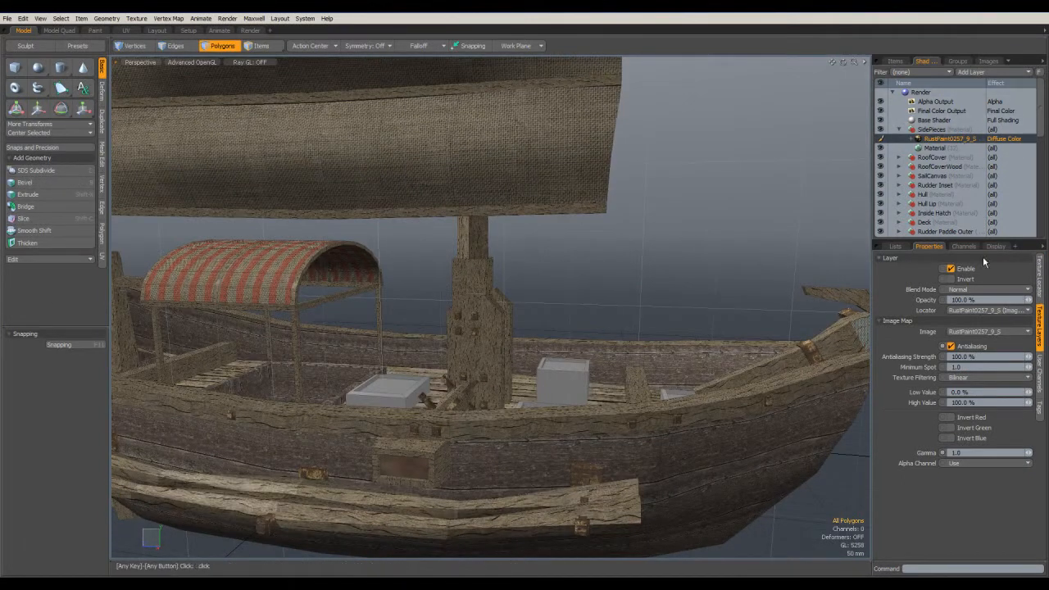
Set the horizontal and vertical wrap of the SidePieces rust texture to 34.7 and check the panels on both sides of the hull
{"action": "left_click", "coordinate": [1039, 277]}
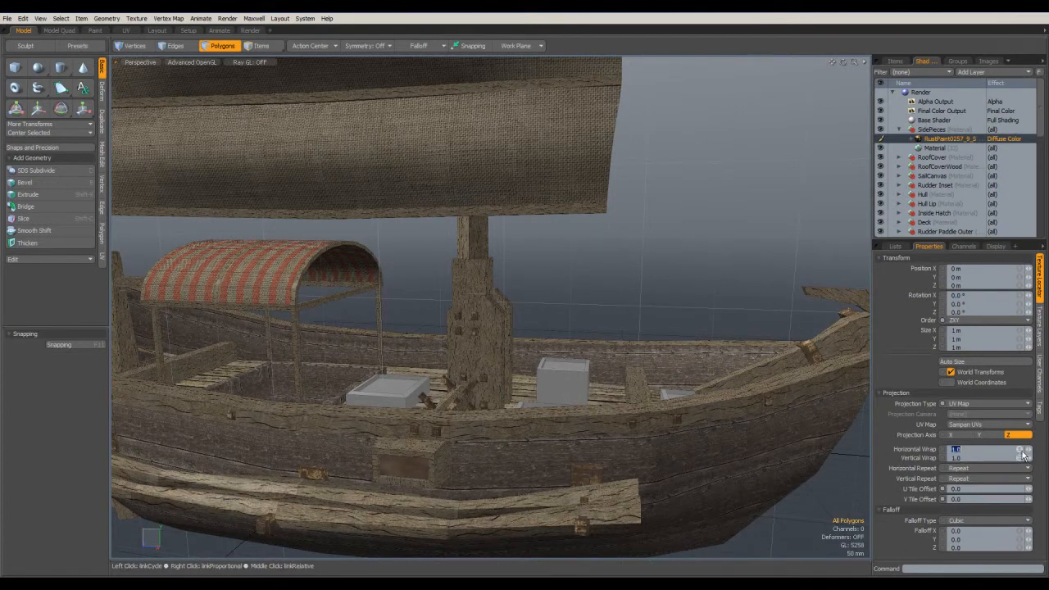
{"action": "left_click_drag", "start_coordinate": [1028, 449], "coordinate": [1041, 449]}
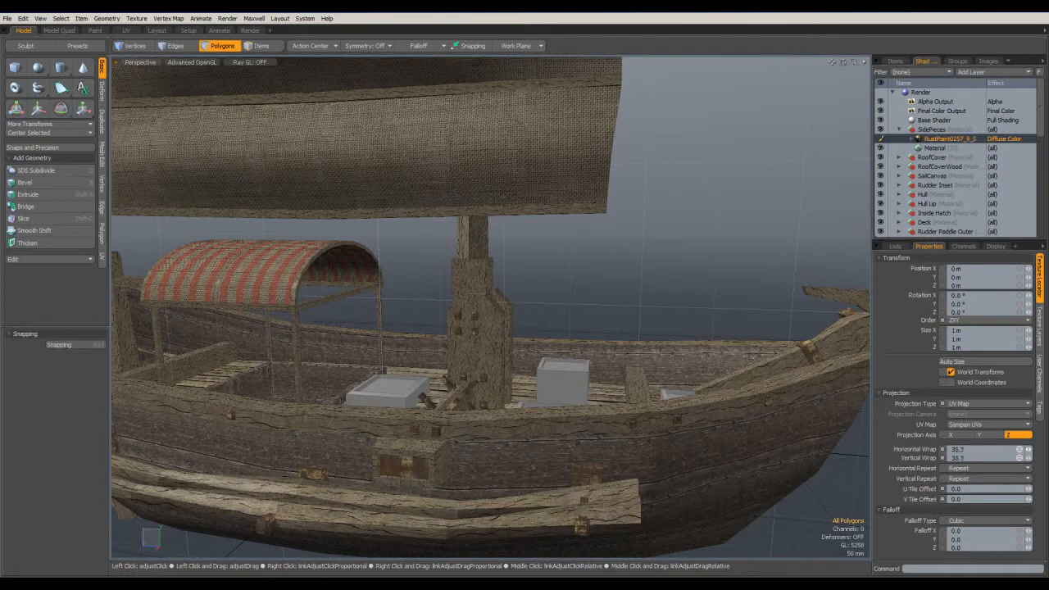
{"action": "left_click_drag", "start_coordinate": [404, 466], "coordinate": [286, 422], "text": "alt"}
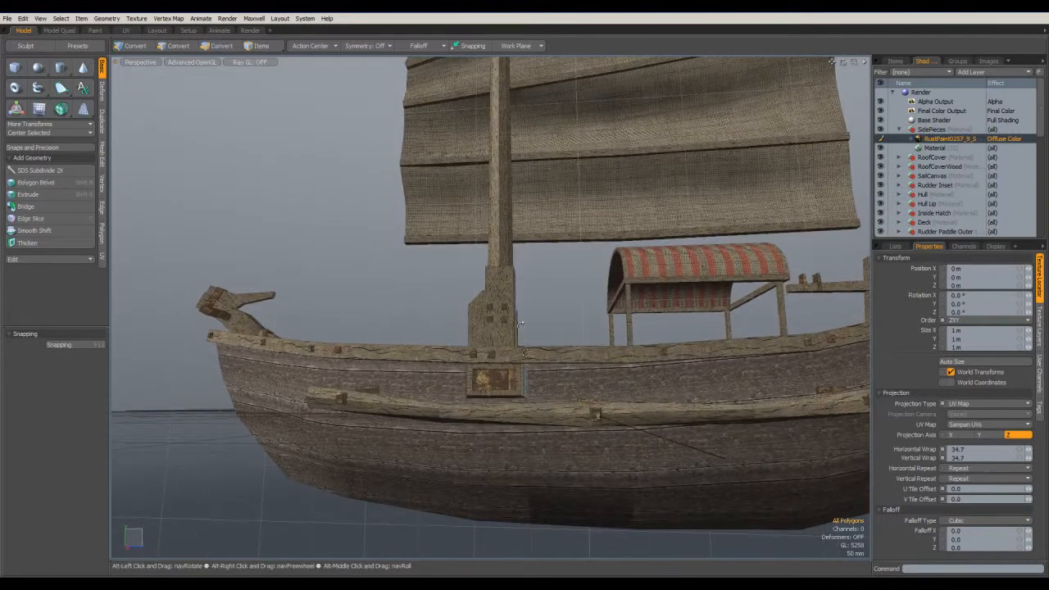
{"action": "left_click_drag", "start_coordinate": [525, 353], "coordinate": [558, 371], "text": "alt"}
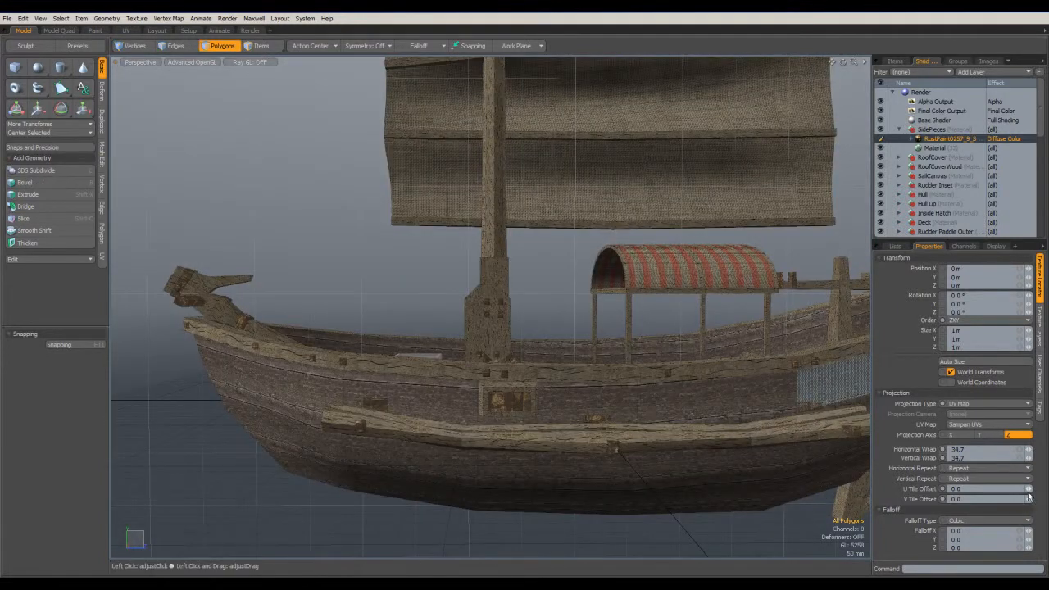
Shift the SidePieces rust texture to a U tile offset of -0.03 and set its vertical wrap to 33.5
{"action": "left_click_drag", "start_coordinate": [1029, 496], "coordinate": [1026, 496]}
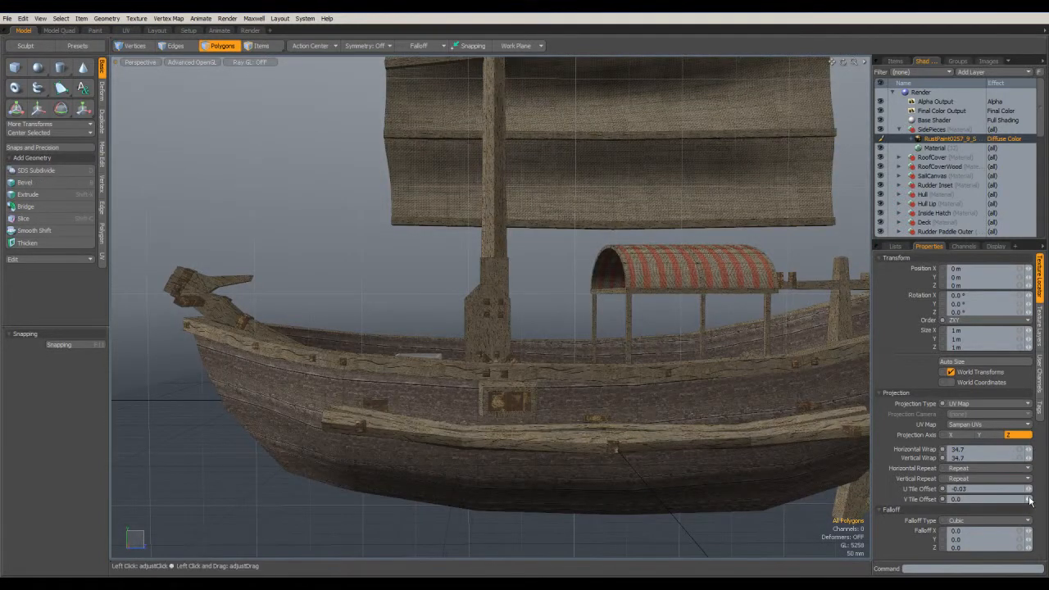
{"action": "left_click_drag", "start_coordinate": [1029, 500], "coordinate": [1026, 499]}
{"action": "left_click_drag", "start_coordinate": [750, 457], "coordinate": [975, 467], "text": "alt"}
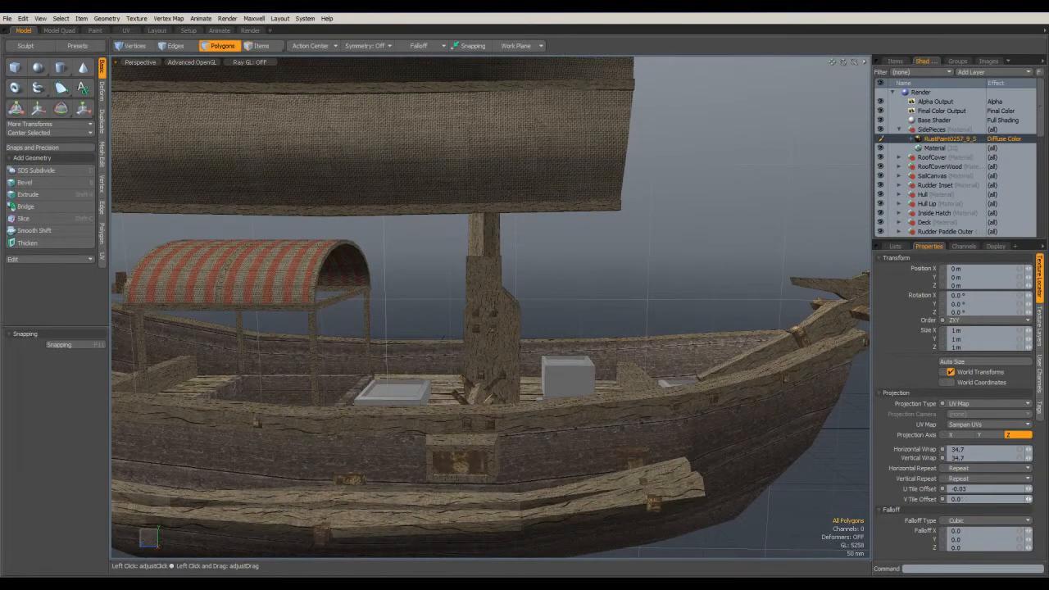
{"action": "left_click_drag", "start_coordinate": [819, 432], "coordinate": [510, 421], "text": "alt"}
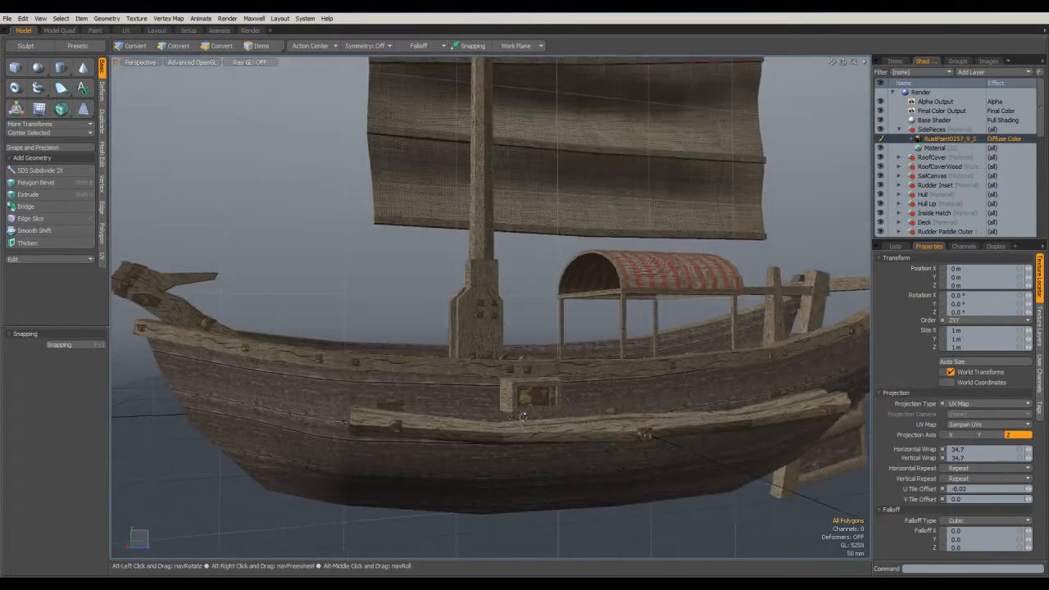
{"action": "left_click_drag", "start_coordinate": [570, 399], "coordinate": [520, 400], "text": "alt"}
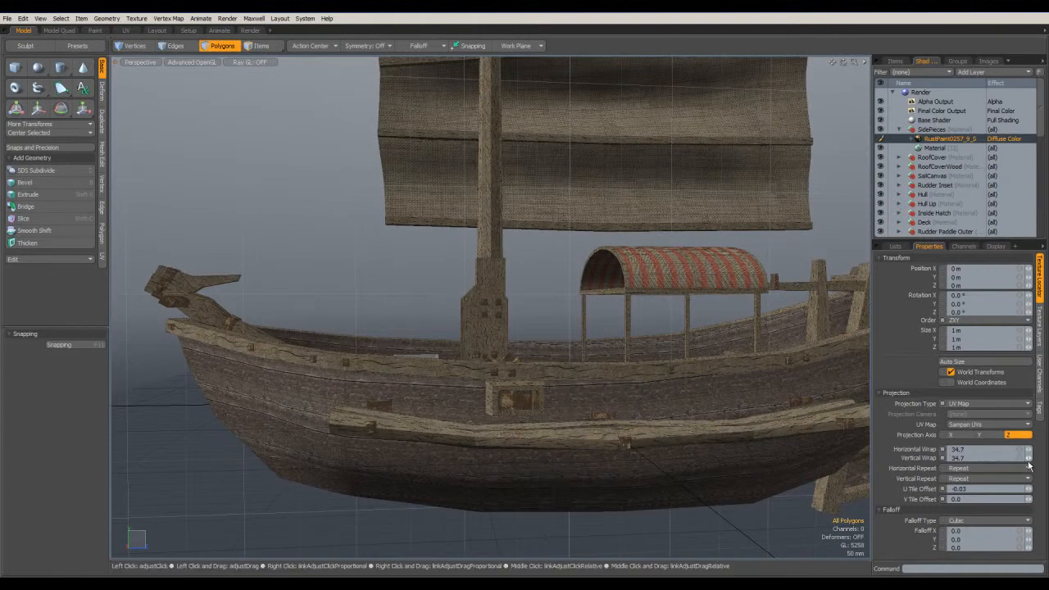
{"action": "left_click_drag", "start_coordinate": [611, 407], "coordinate": [986, 410], "text": "alt"}
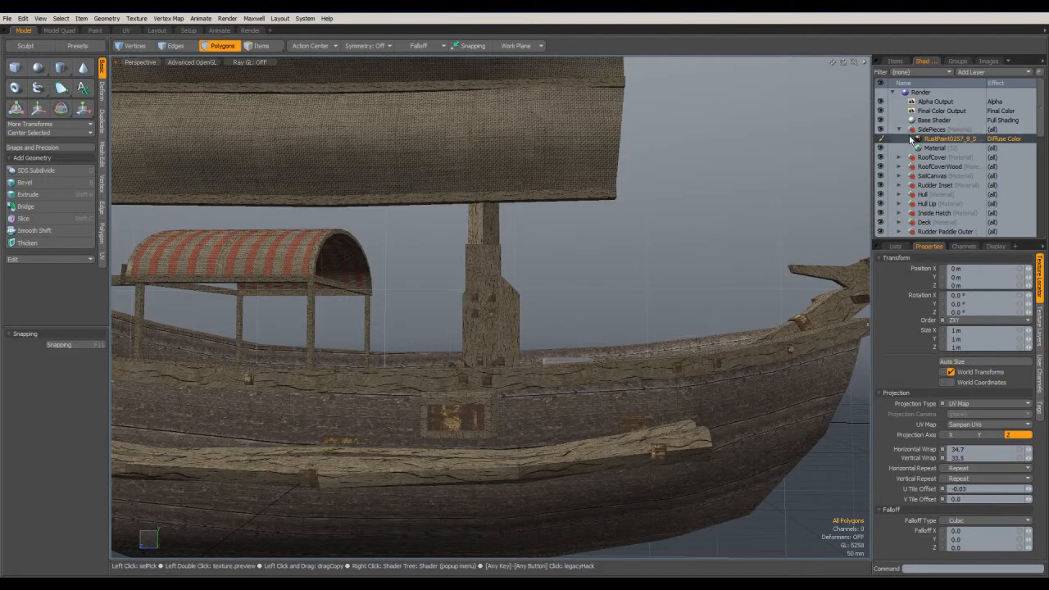
Assign a new RudderBracket material with 0% specular to the small bracket block on the rear deck
{"action": "left_click_drag", "start_coordinate": [513, 341], "coordinate": [406, 460], "text": "alt"}
{"action": "left_click_drag", "start_coordinate": [679, 459], "coordinate": [541, 422], "text": "alt+shift"}
{"action": "left_click_drag", "start_coordinate": [541, 422], "coordinate": [648, 418], "text": "ctrl+alt"}
{"action": "double_click", "coordinate": [542, 318]}
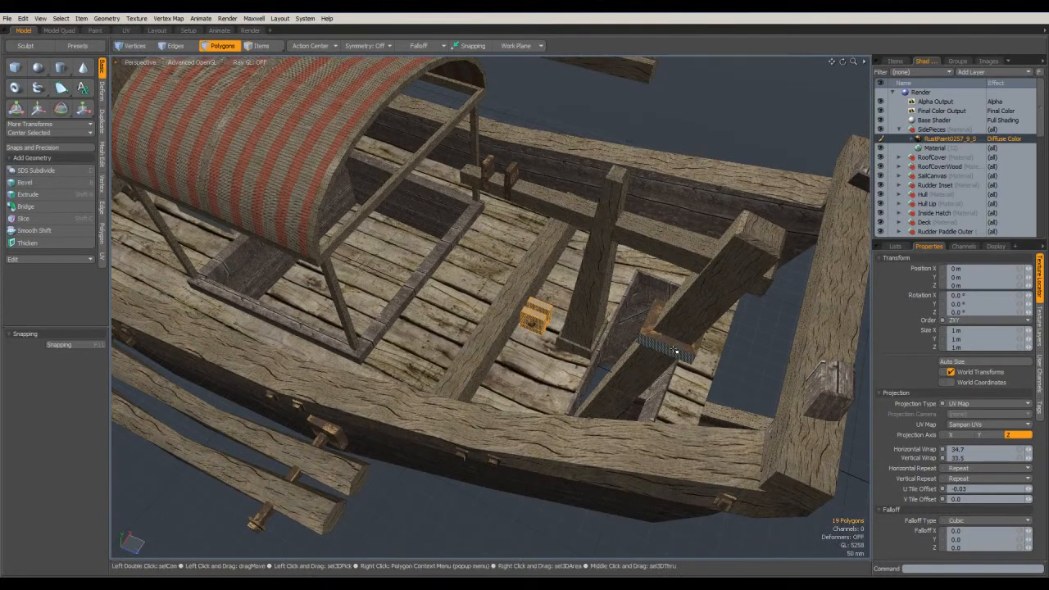
{"action": "key", "text": "m"}
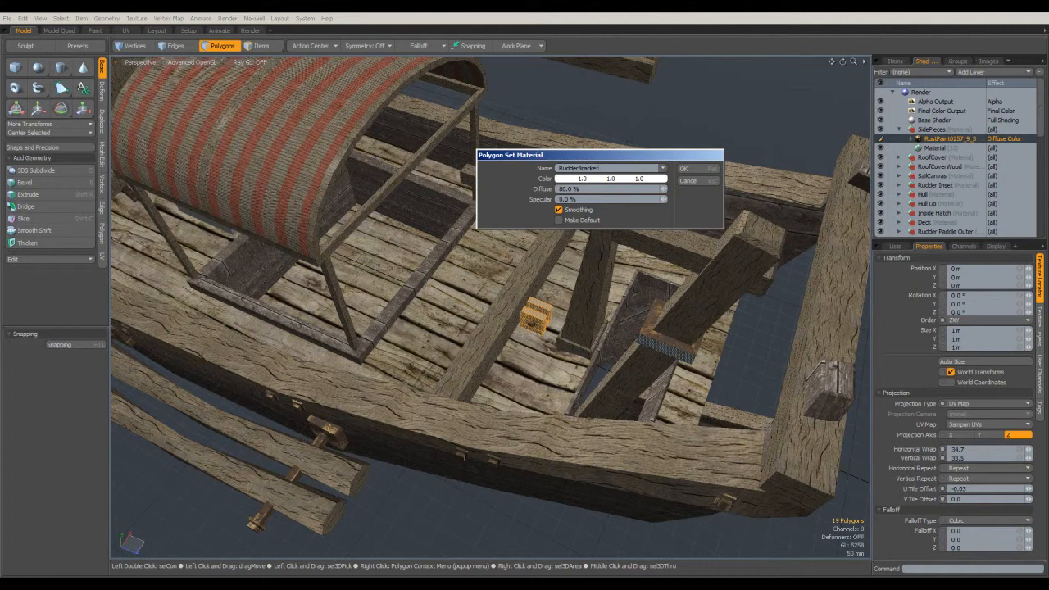
{"action": "key", "text": "Return"}
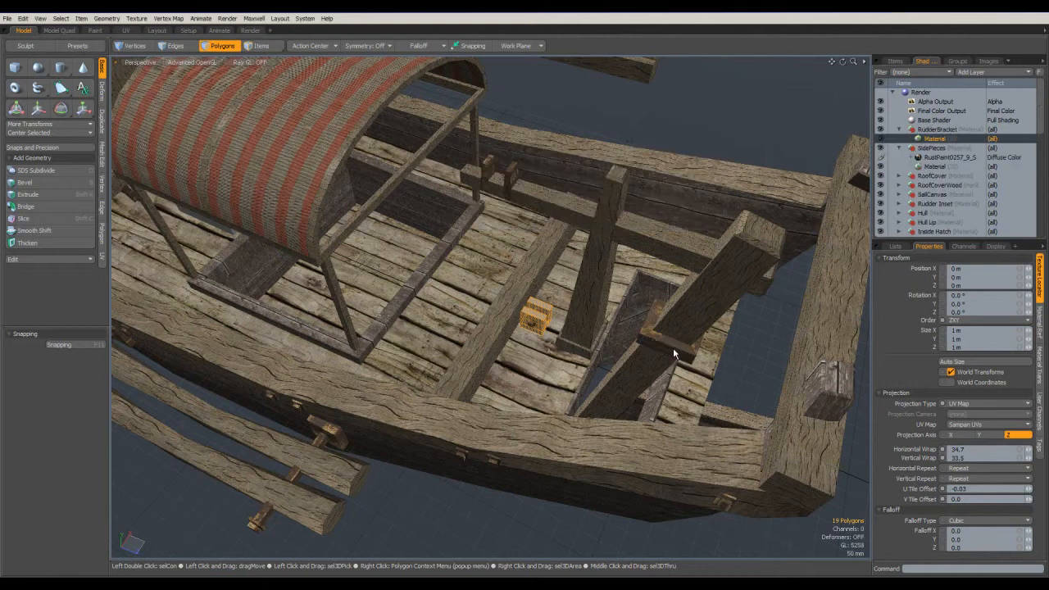
Add the WoodRough0106_2_S image map to the RudderBracket material with horizontal and vertical wrap at 57.5
{"action": "left_click", "coordinate": [900, 148]}
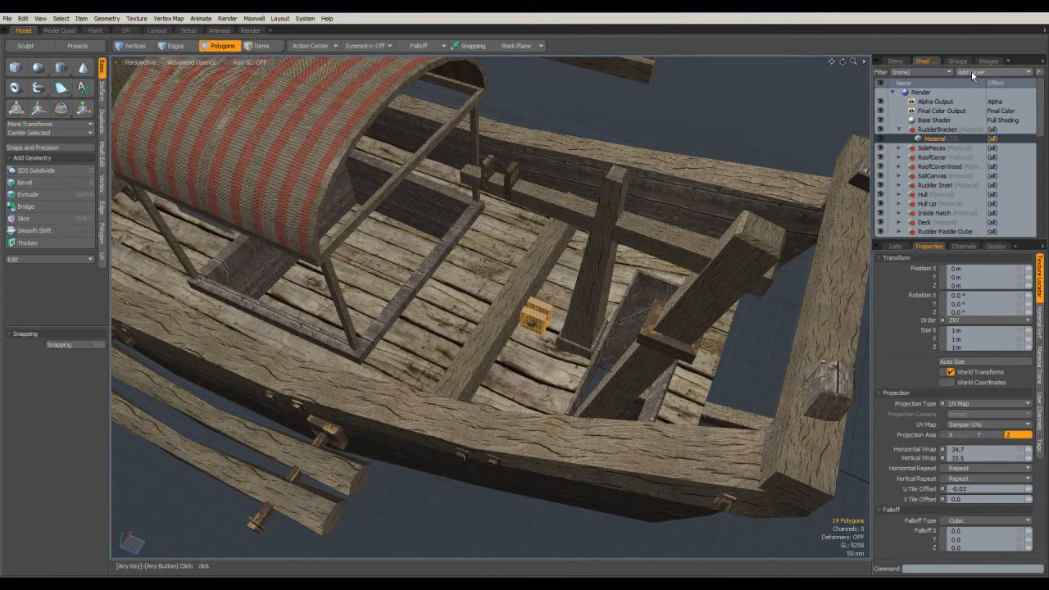
{"action": "left_click", "coordinate": [973, 76]}
{"action": "mouse_move", "coordinate": [969, 123]}
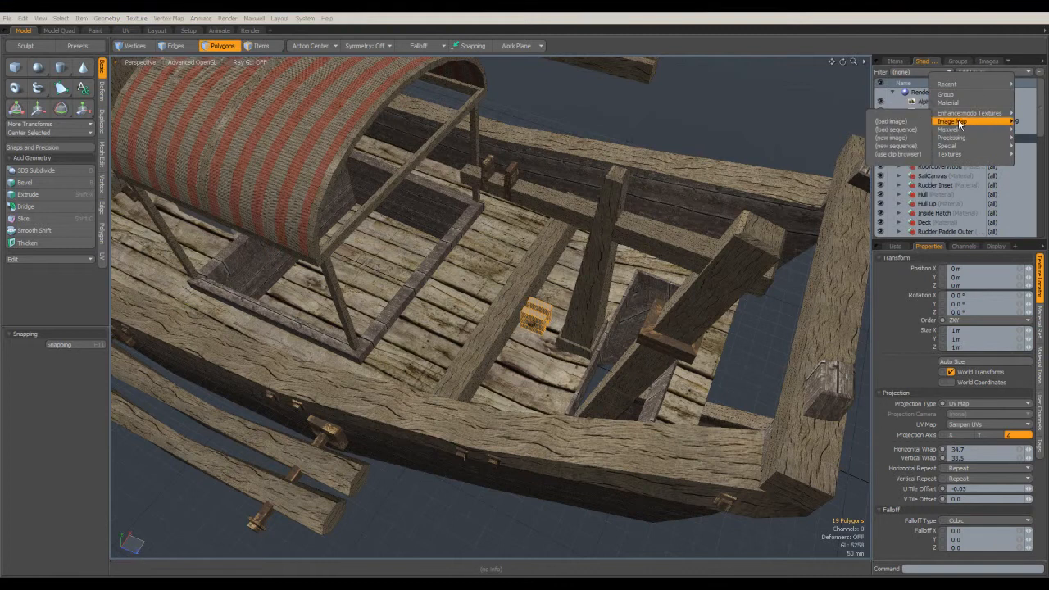
{"action": "left_click", "coordinate": [893, 121]}
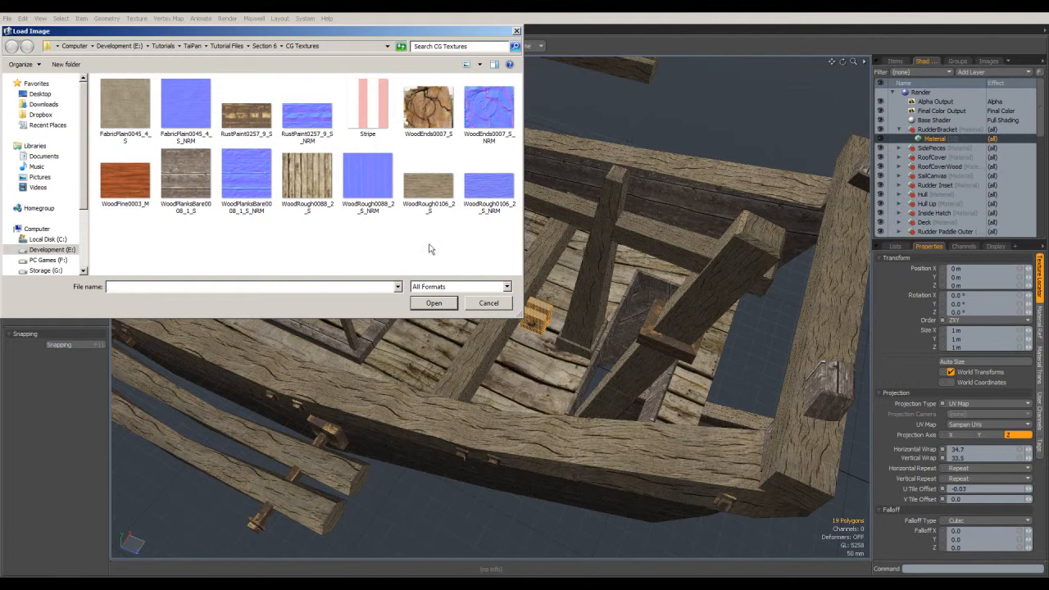
{"action": "double_click", "coordinate": [427, 189]}
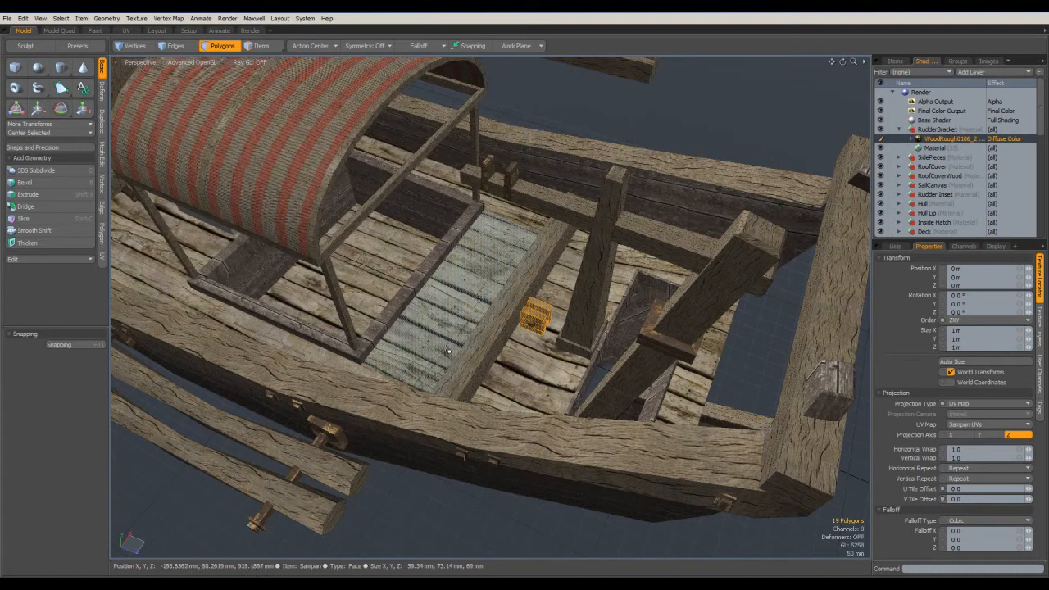
{"action": "left_click_drag", "start_coordinate": [593, 299], "coordinate": [584, 261], "text": "alt"}
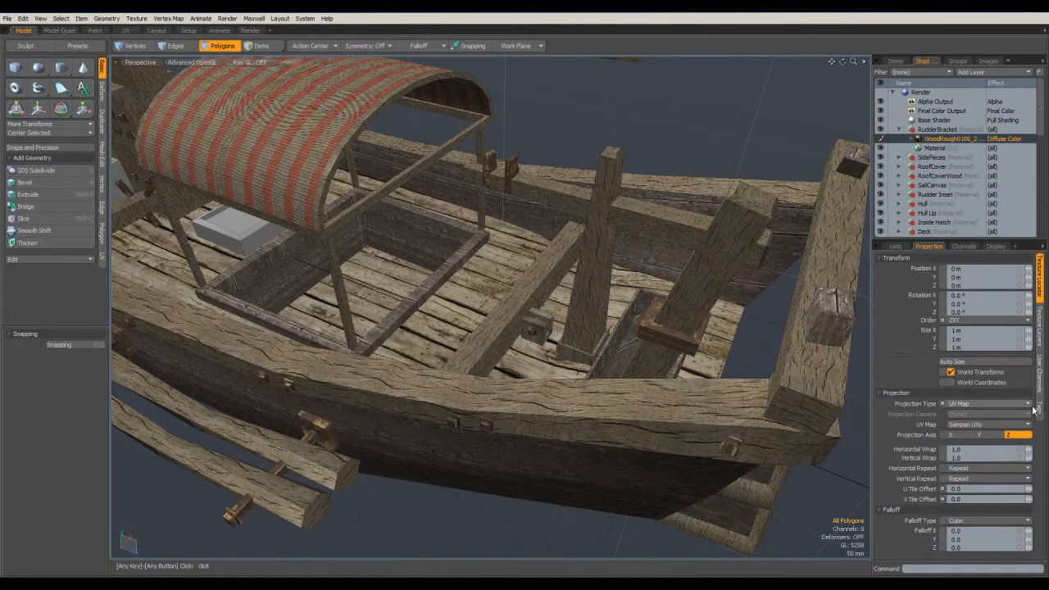
{"action": "left_click", "coordinate": [1018, 456]}
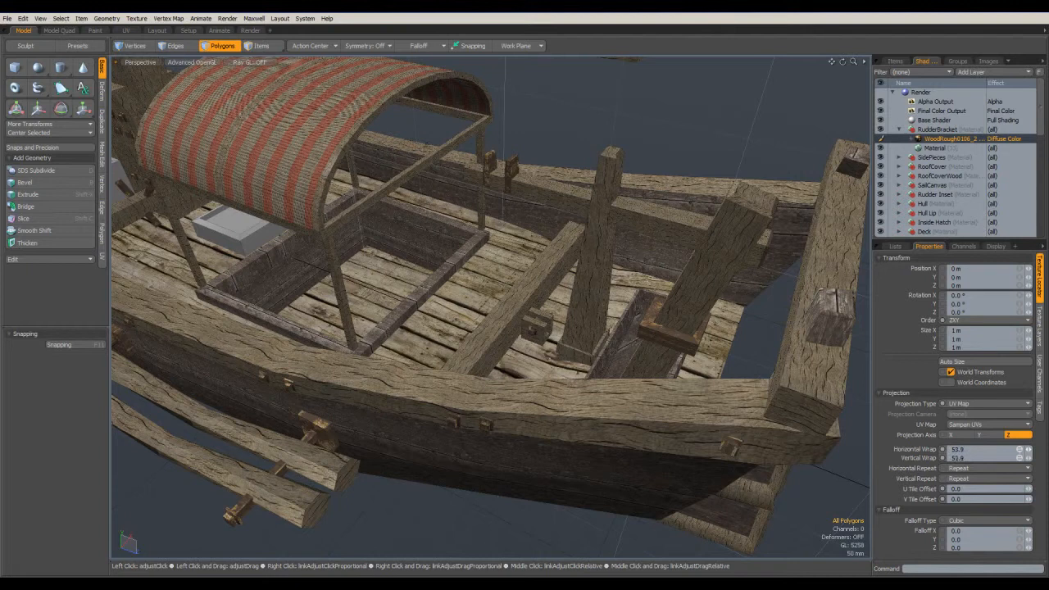
Assign a new BoxRear material with 0% specular to the box between the mast and the canopy
{"action": "left_click_drag", "start_coordinate": [623, 361], "coordinate": [451, 381], "text": "alt"}
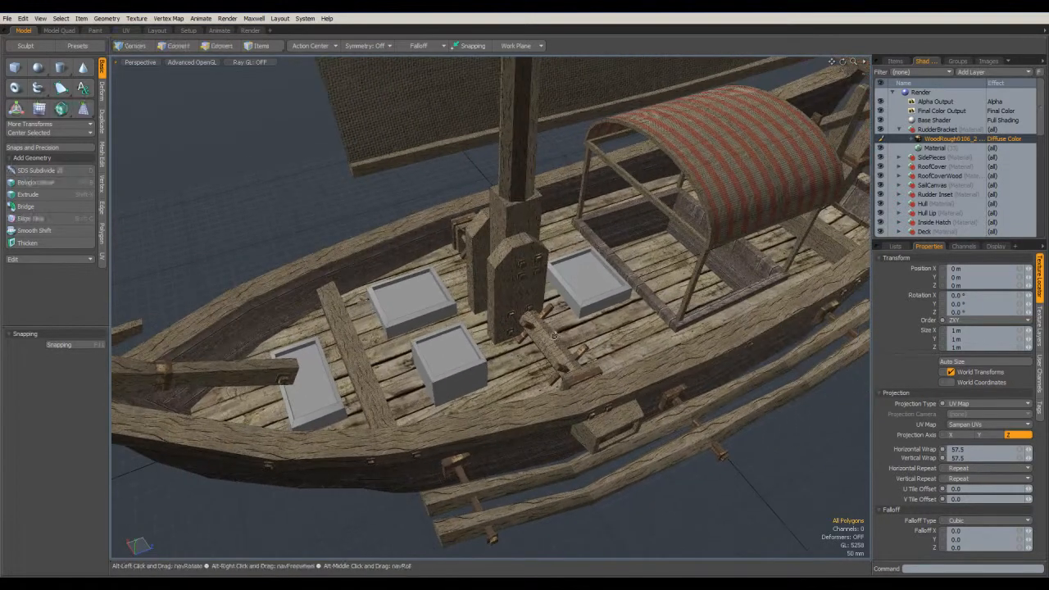
{"action": "double_click", "coordinate": [600, 305]}
{"action": "left_click", "coordinate": [374, 226]}
{"action": "left_click_drag", "start_coordinate": [705, 422], "coordinate": [627, 385], "text": "alt"}
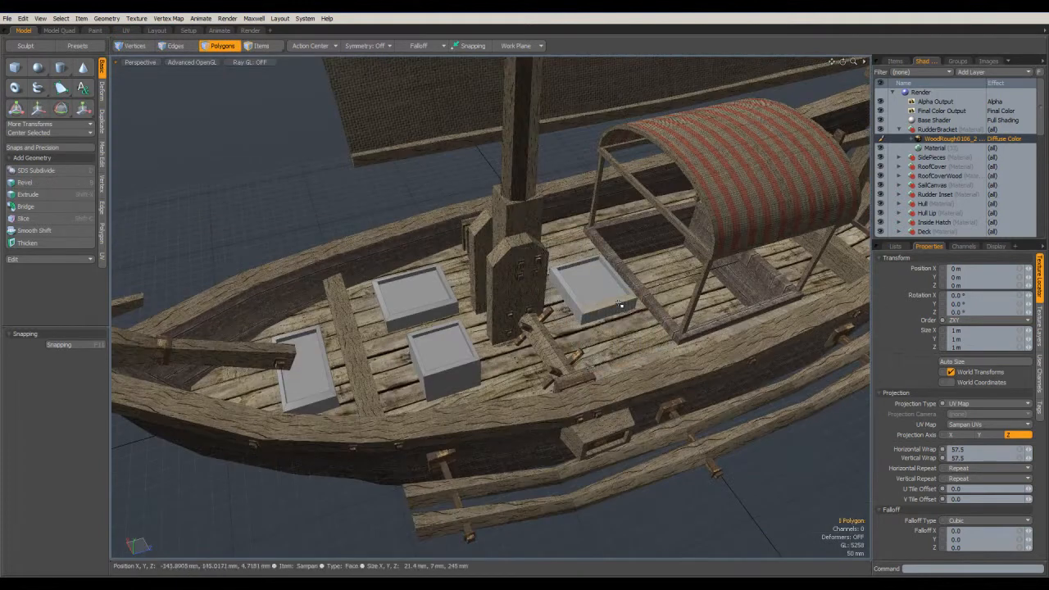
{"action": "double_click", "coordinate": [590, 291]}
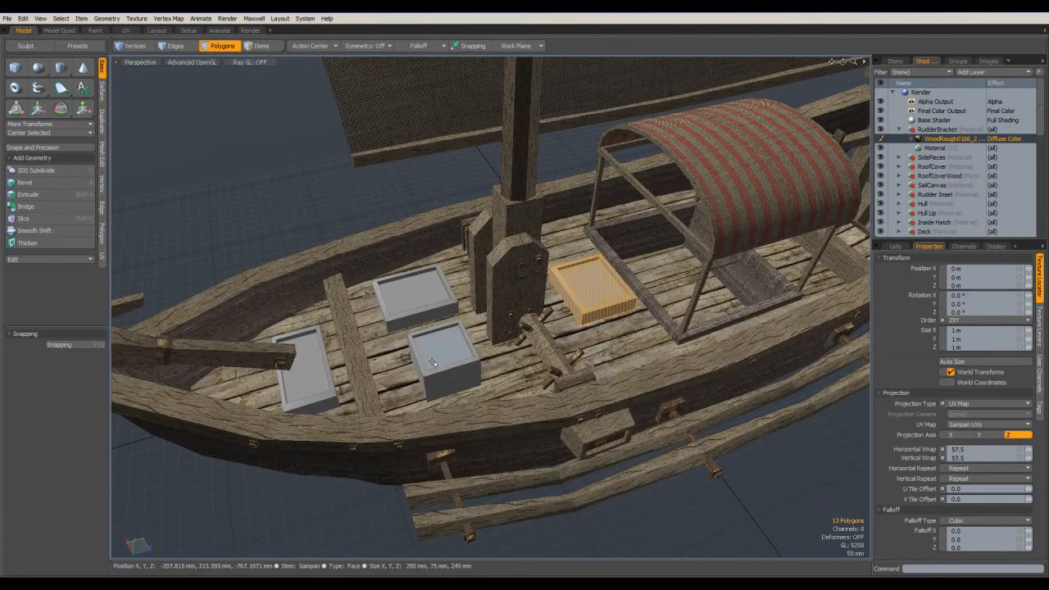
{"action": "key", "text": "m"}
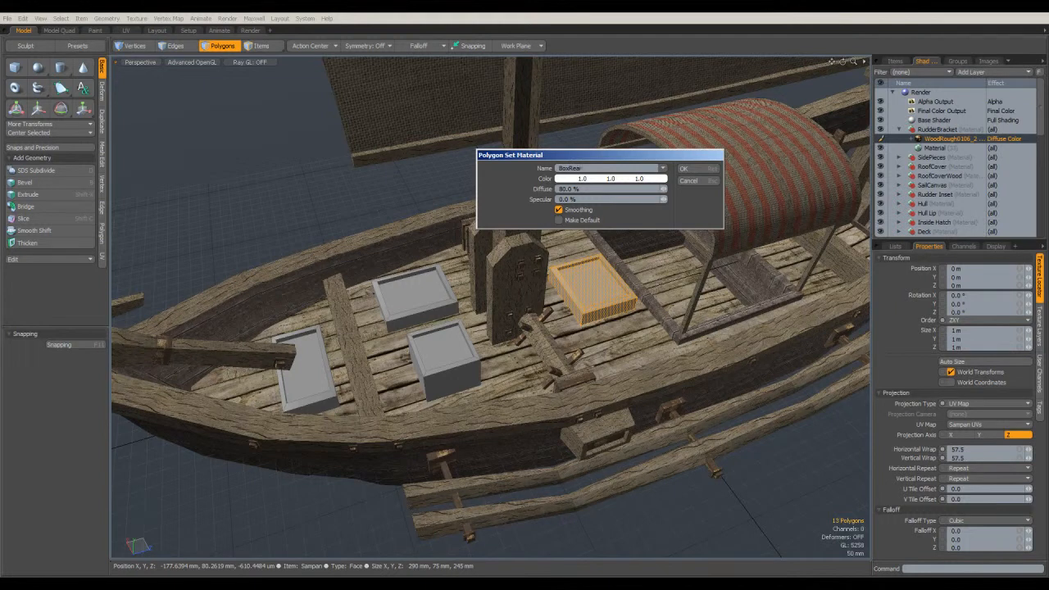
{"action": "key", "text": "Return"}
Add the WoodRough0106_2_S image map to the BoxRear material
{"action": "left_click", "coordinate": [900, 149]}
{"action": "left_click", "coordinate": [995, 72]}
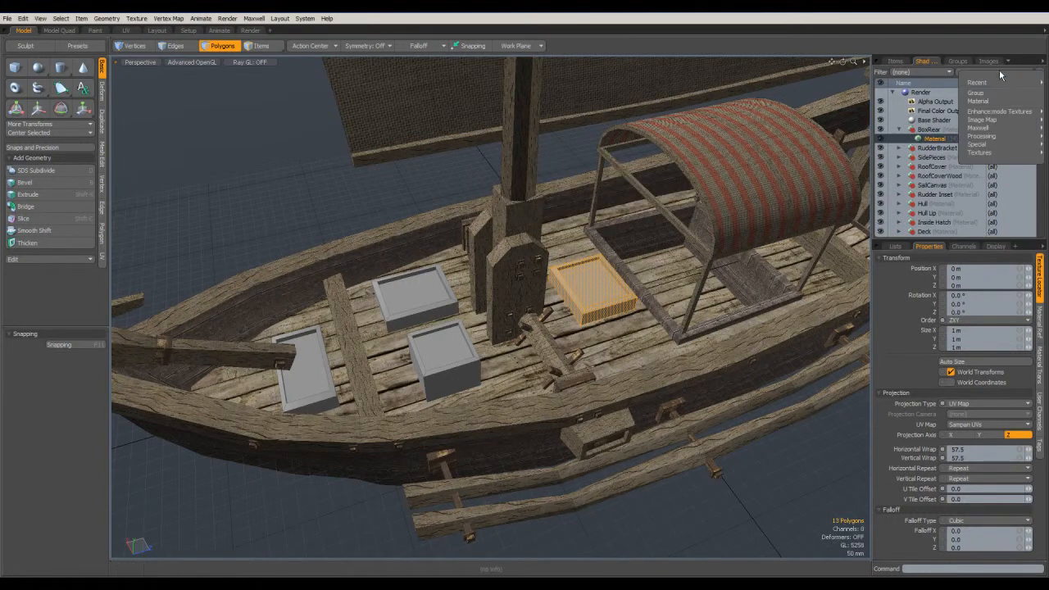
{"action": "left_click", "coordinate": [989, 120]}
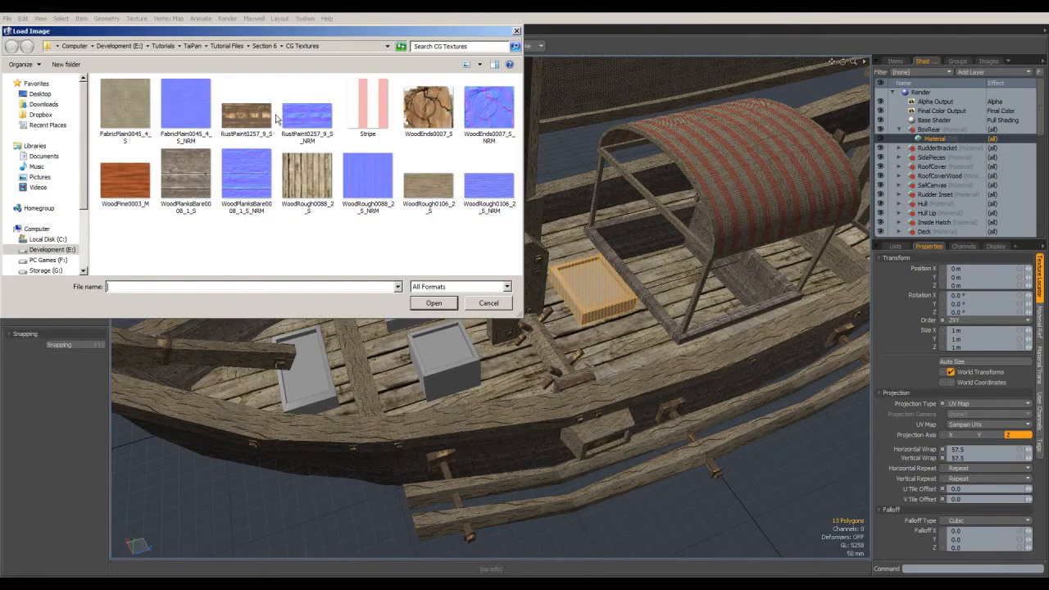
{"action": "double_click", "coordinate": [430, 189]}
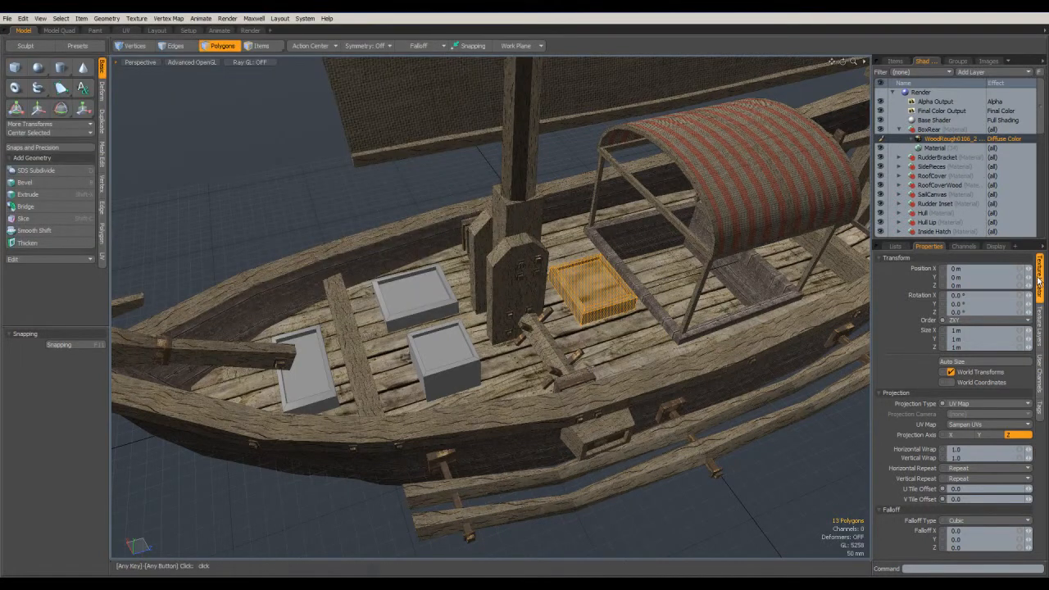
Set the horizontal and vertical wrap of the BoxRear wood texture to 32.0 and deselect the box to check the grain
{"action": "left_click", "coordinate": [932, 139]}
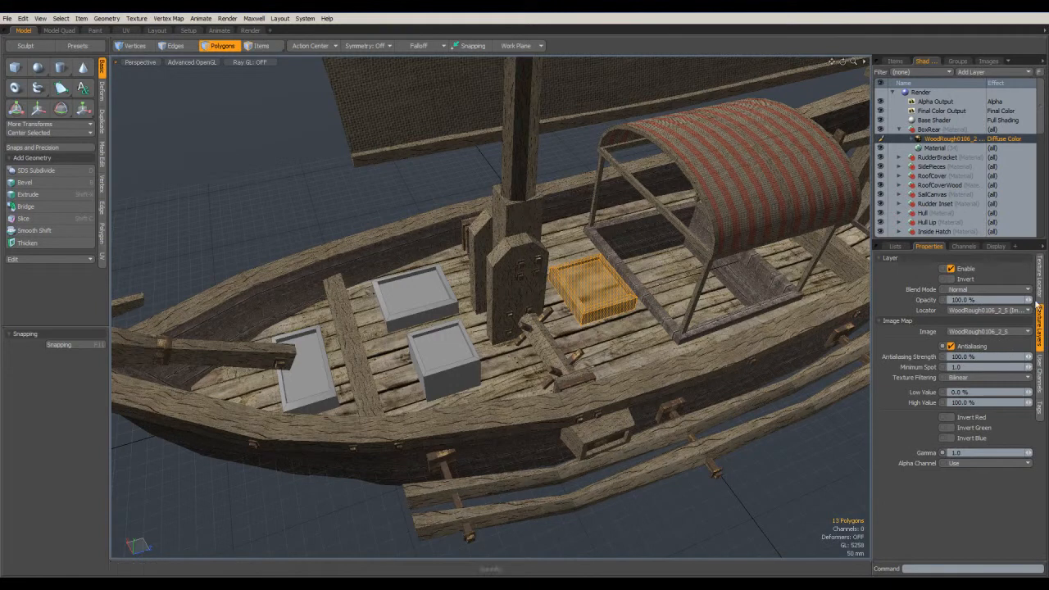
{"action": "left_click", "coordinate": [1040, 277]}
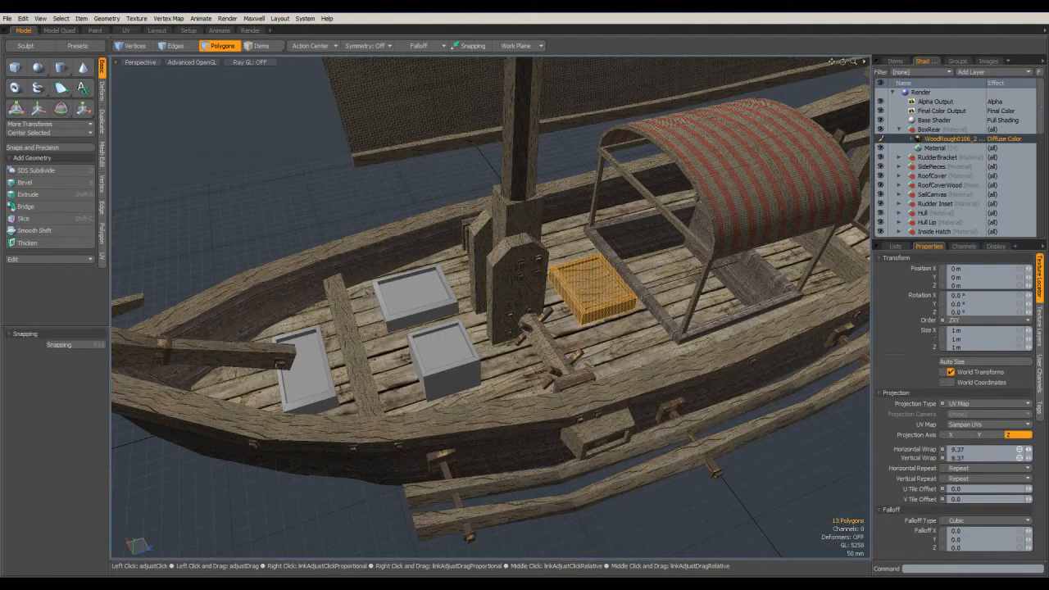
{"action": "right_click_drag", "start_coordinate": [1019, 449], "coordinate": [1024, 449]}
{"action": "left_click_drag", "start_coordinate": [554, 361], "coordinate": [932, 380], "text": "alt"}
{"action": "scroll", "coordinate": [607, 336], "scroll_direction": "up", "scroll_amount": 5}
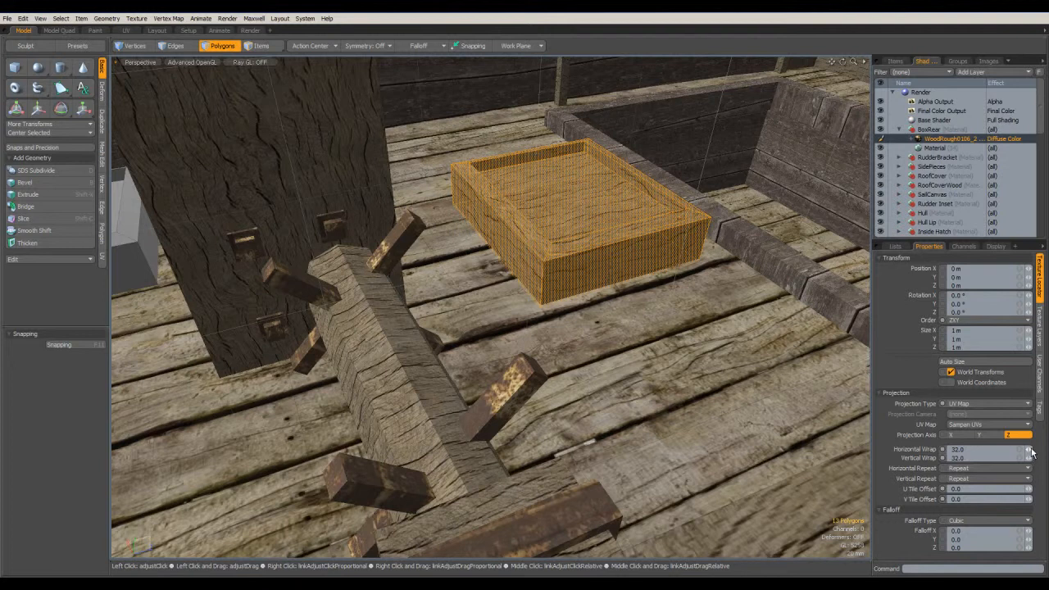
{"action": "left_click_drag", "start_coordinate": [683, 314], "coordinate": [533, 305], "text": "ctrl+alt"}
{"action": "left_click", "coordinate": [589, 149]}
Assign a new Boxes material with 0% specular to the three untextured boxes on the front deck
{"action": "left_click_drag", "start_coordinate": [722, 213], "coordinate": [730, 334], "text": "alt"}
{"action": "left_click_drag", "start_coordinate": [729, 335], "coordinate": [665, 326], "text": "ctrl+alt"}
{"action": "double_click", "coordinate": [434, 352]}
{"action": "double_click", "coordinate": [406, 215], "text": "shift"}
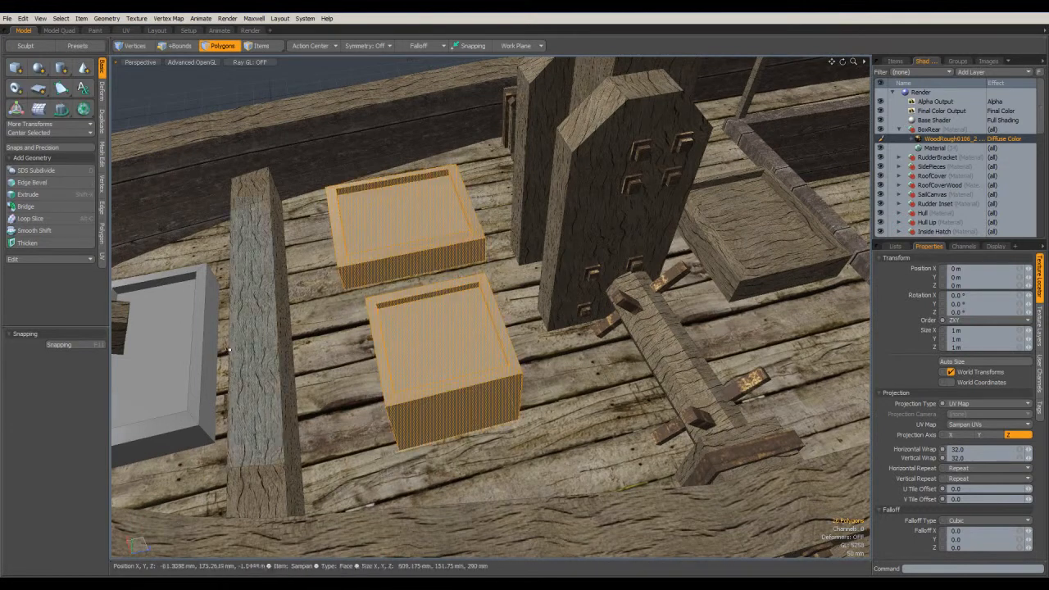
{"action": "double_click", "coordinate": [188, 342], "text": "shift"}
{"action": "key", "text": "m"}
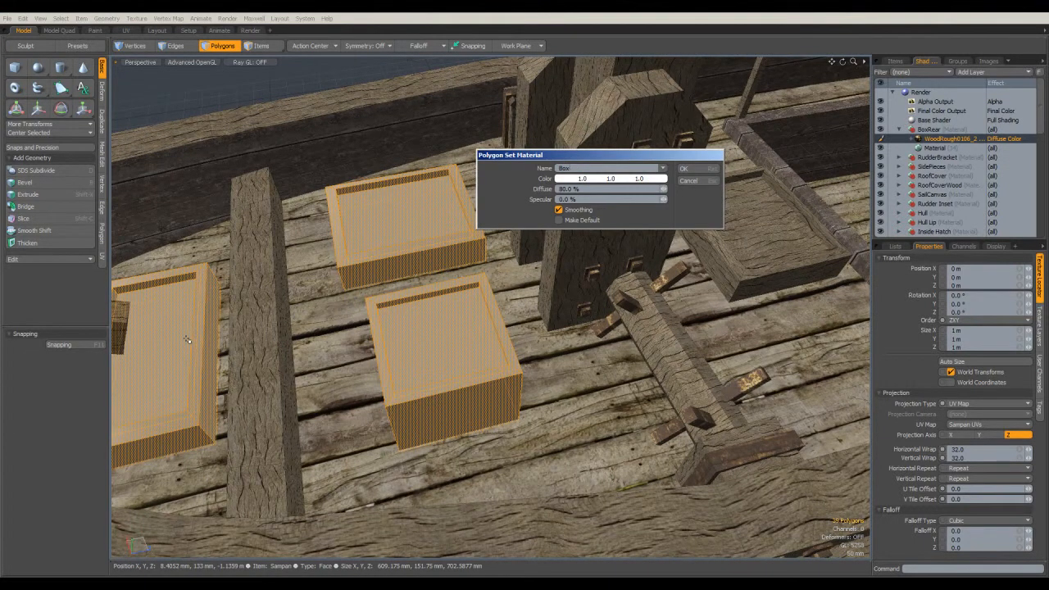
{"action": "type", "text": "Boxes"}
{"action": "key", "text": "Return"}
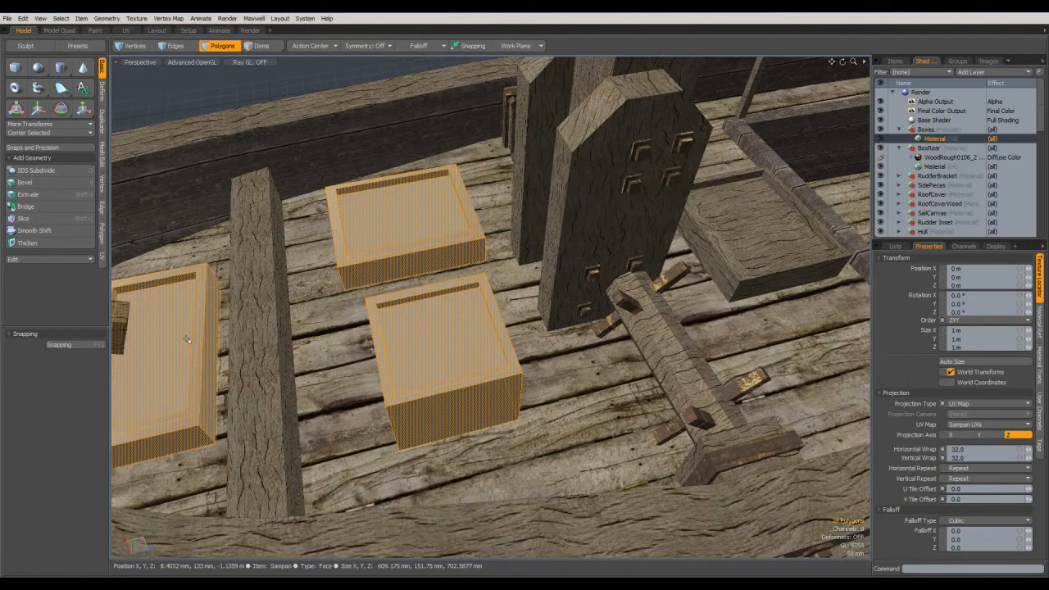
Add the WoodRough0106_2_S image map to the Boxes material
{"action": "left_click", "coordinate": [899, 148]}
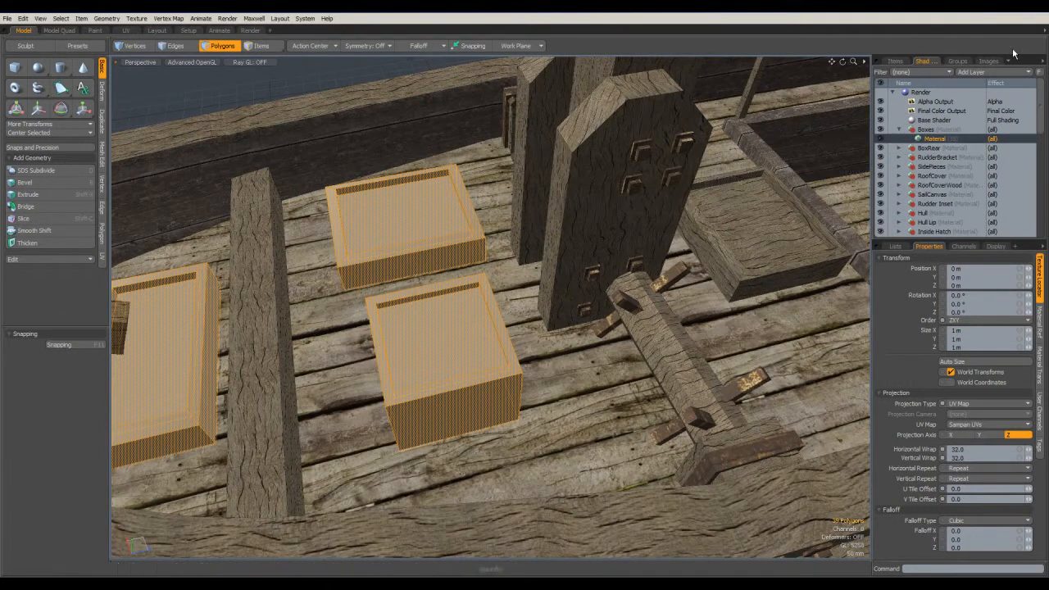
{"action": "left_click", "coordinate": [997, 73]}
{"action": "mouse_move", "coordinate": [995, 133]}
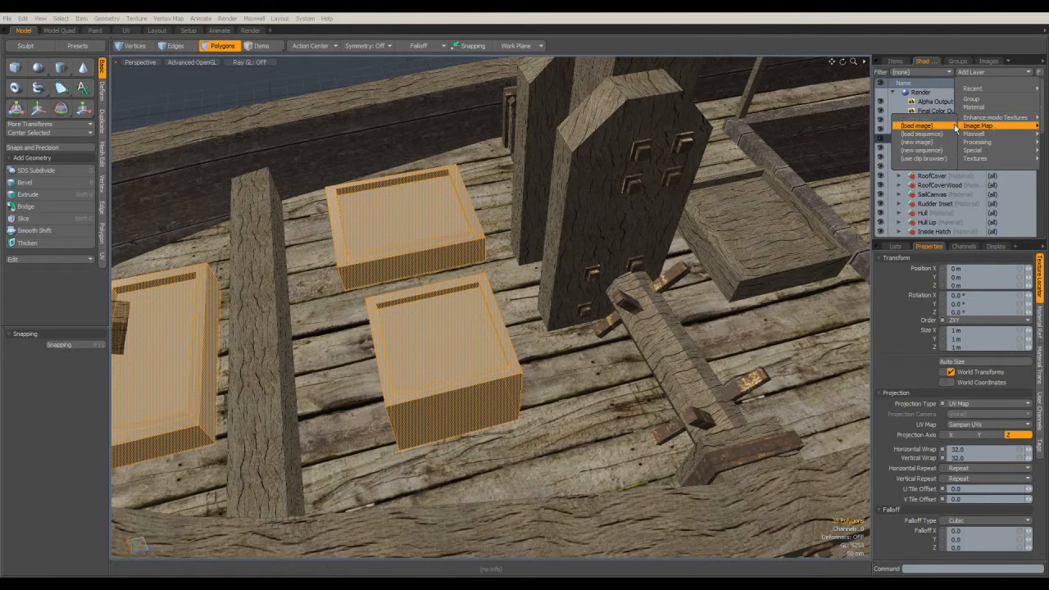
{"action": "left_click", "coordinate": [934, 125]}
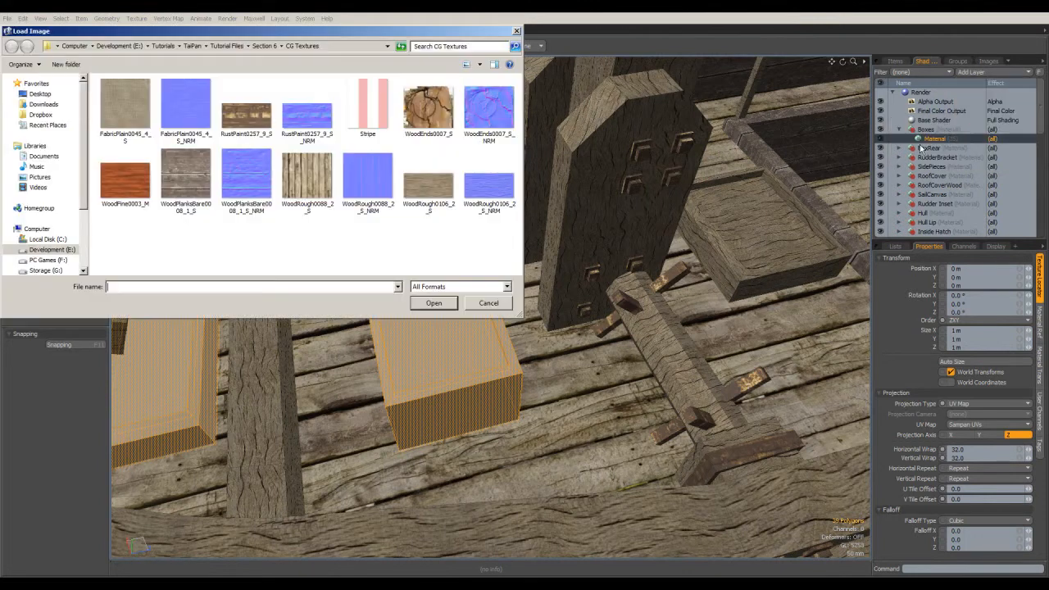
{"action": "double_click", "coordinate": [428, 195]}
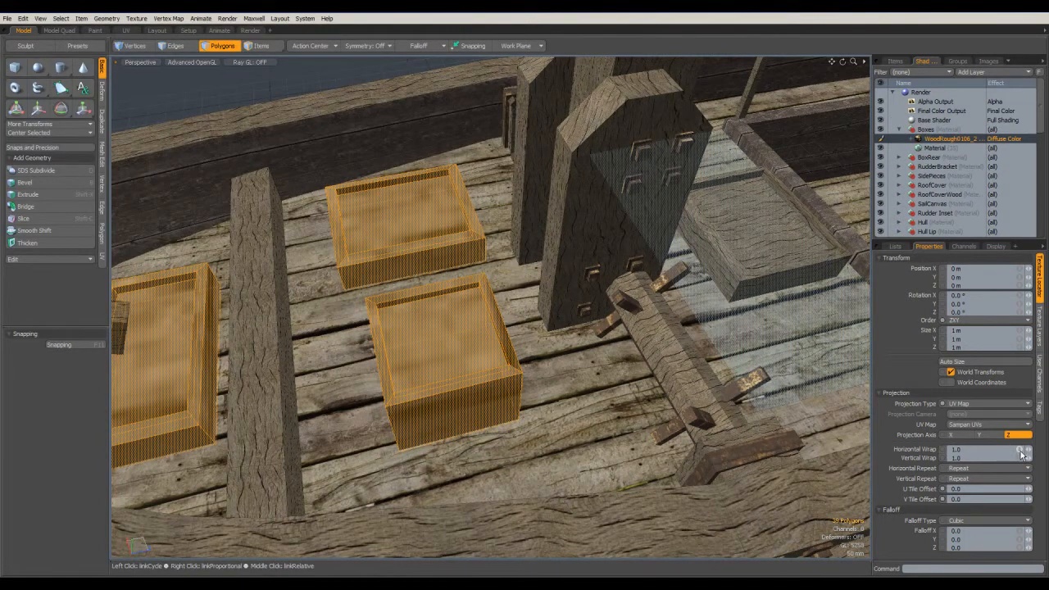
Set the horizontal and vertical wrap of the Boxes wood texture to 49.9 and switch to vertex selection to check the whole boat
{"action": "left_click_drag", "start_coordinate": [1022, 451], "coordinate": [1019, 449]}
{"action": "key", "text": "1"}
{"action": "left_click_drag", "start_coordinate": [524, 246], "coordinate": [687, 338], "text": "alt"}
{"action": "left_click_drag", "start_coordinate": [724, 399], "coordinate": [553, 308], "text": "ctrl+alt"}
{"action": "left_click_drag", "start_coordinate": [553, 307], "coordinate": [738, 271], "text": "alt+shift"}
{"action": "left_click_drag", "start_coordinate": [368, 201], "coordinate": [463, 211], "text": "ctrl+alt"}
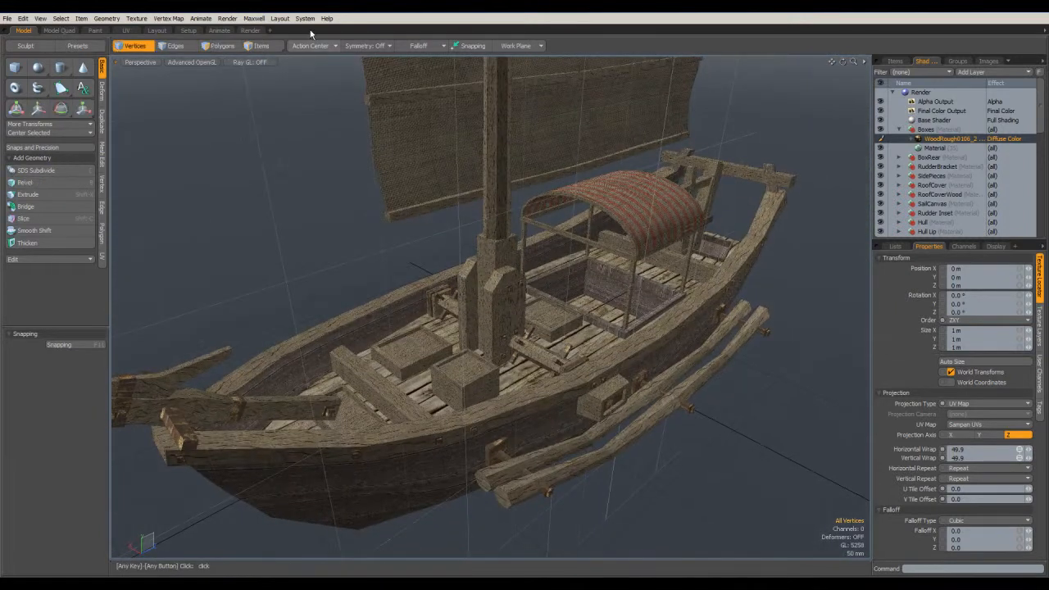
Render the fully textured boat from the render camera, inspect the final color image and close the render window
{"action": "left_click", "coordinate": [250, 29]}
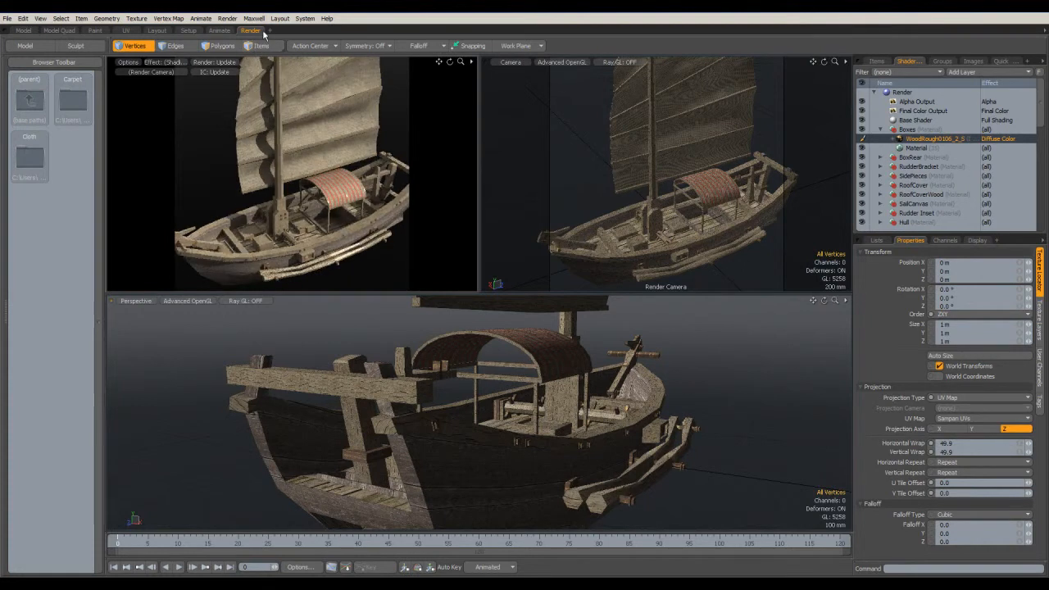
{"action": "left_click", "coordinate": [229, 19]}
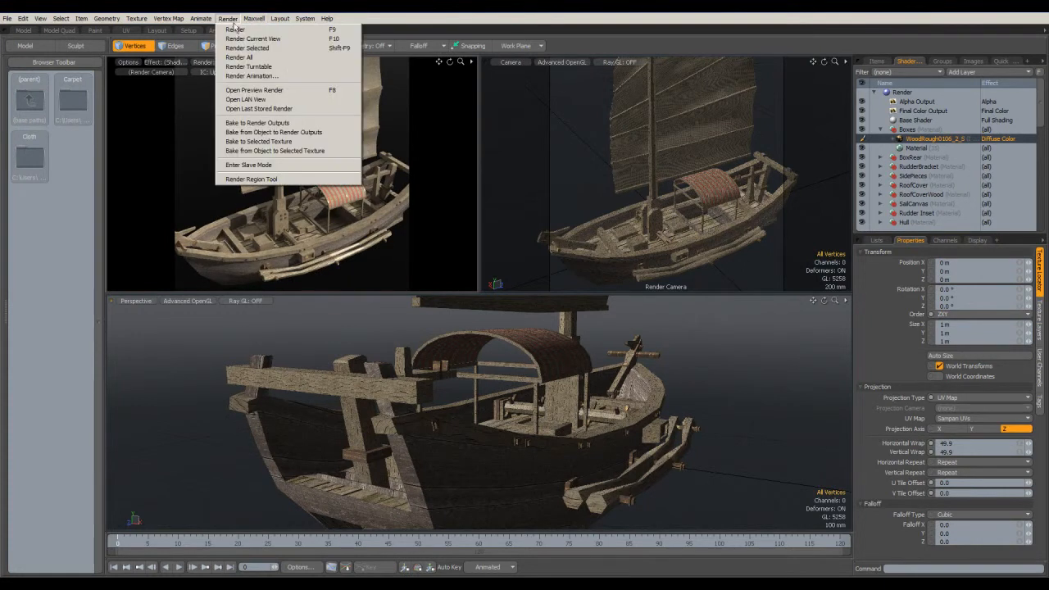
{"action": "left_click", "coordinate": [236, 28]}
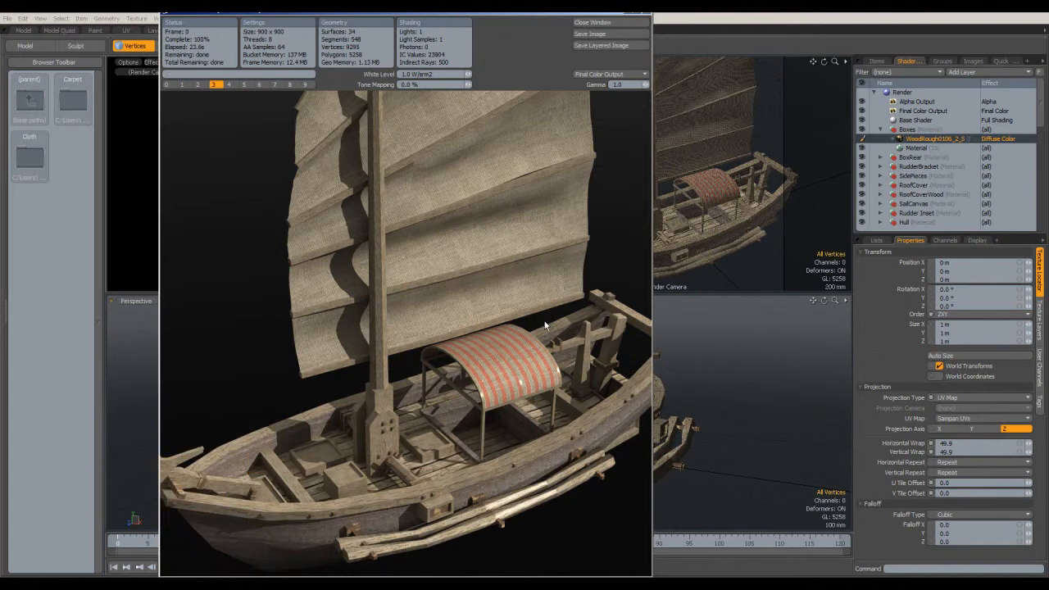
{"action": "left_click", "coordinate": [630, 23]}
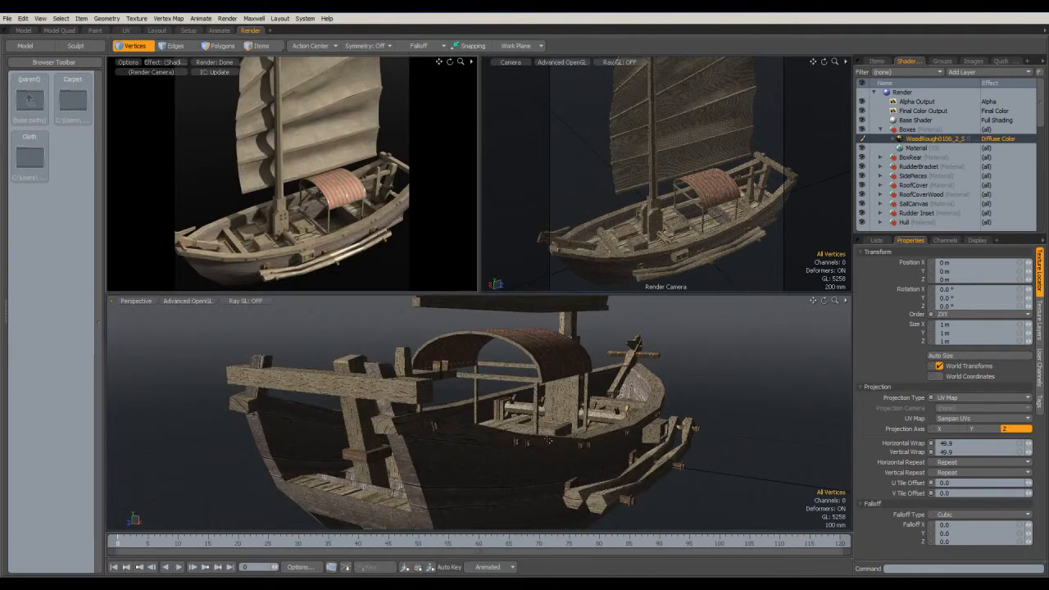
Return to the modeling layout and examine the textured deck, canopy and hull from several angles
{"action": "left_click", "coordinate": [23, 31]}
{"action": "left_click_drag", "start_coordinate": [712, 220], "coordinate": [789, 237], "text": "alt"}
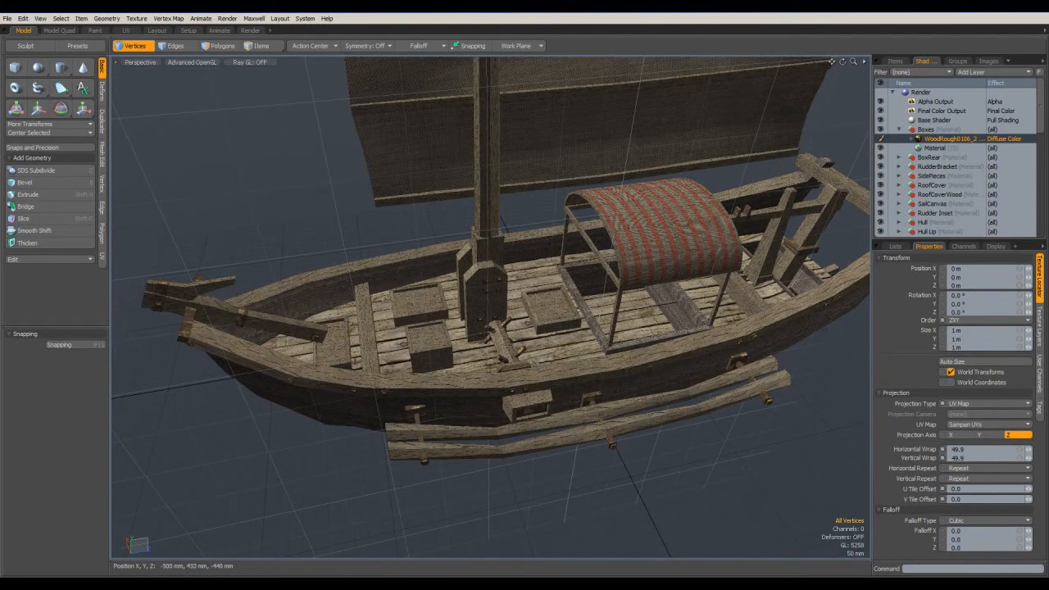
{"action": "left_click_drag", "start_coordinate": [501, 358], "coordinate": [476, 388], "text": "alt"}
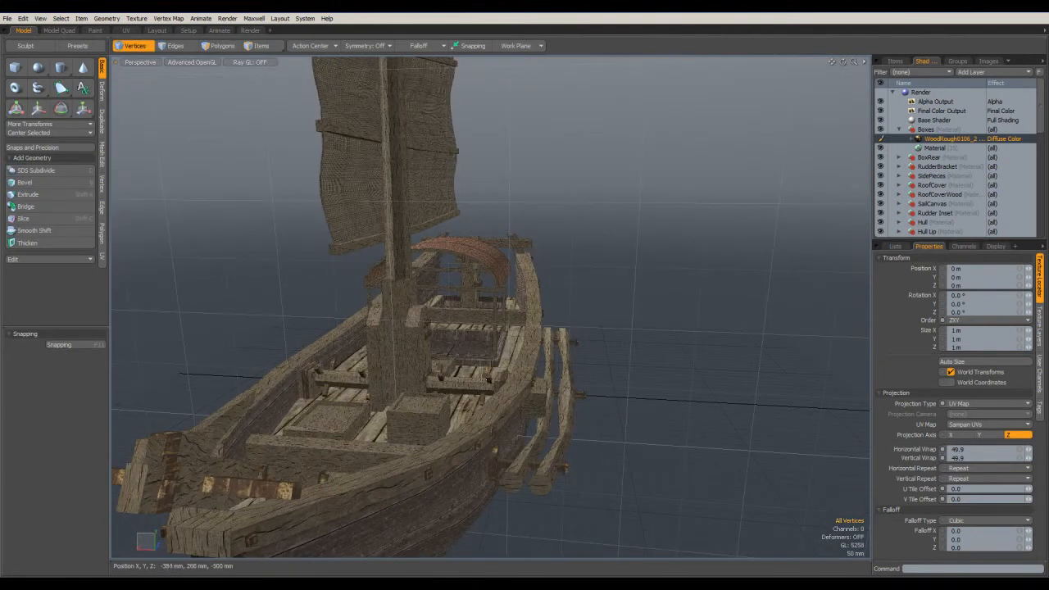
{"action": "left_click_drag", "start_coordinate": [489, 382], "coordinate": [596, 374], "text": "alt"}
{"action": "scroll", "coordinate": [595, 375], "scroll_direction": "down", "scroll_amount": 3}
{"action": "left_click_drag", "start_coordinate": [562, 319], "coordinate": [557, 364], "text": "alt+shift"}
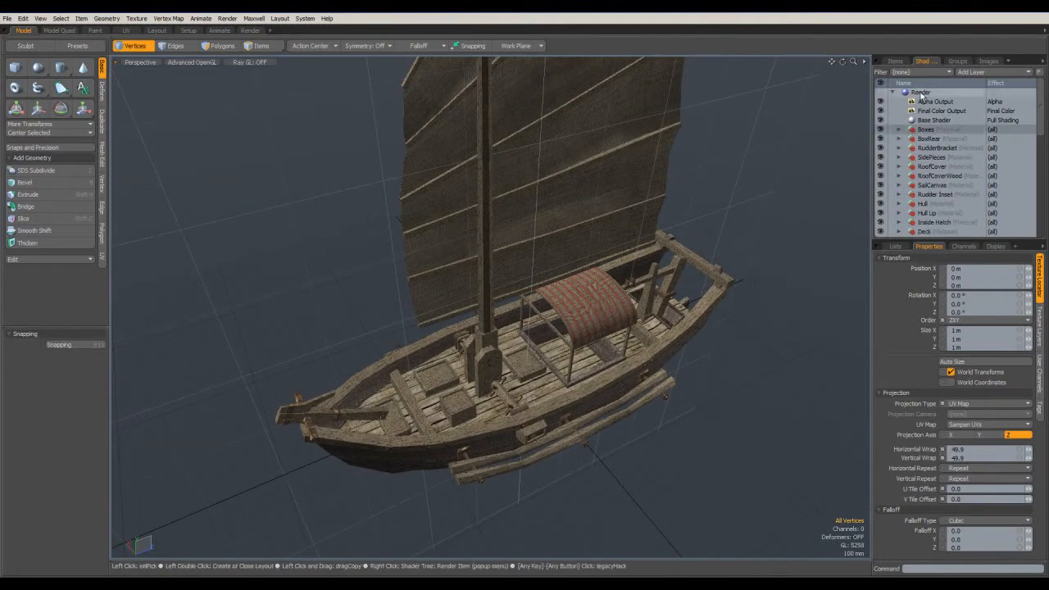
Select the Sampan mesh item and display its vertex map lists
{"action": "left_click", "coordinate": [899, 63]}
{"action": "left_click", "coordinate": [954, 101]}
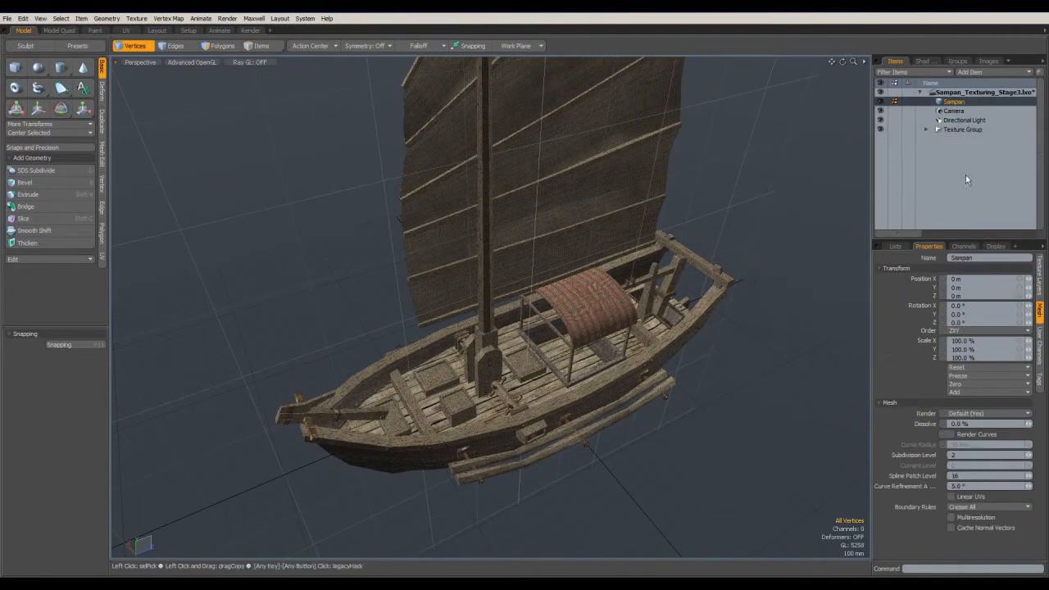
{"action": "left_click_drag", "start_coordinate": [713, 336], "coordinate": [689, 311], "text": "alt"}
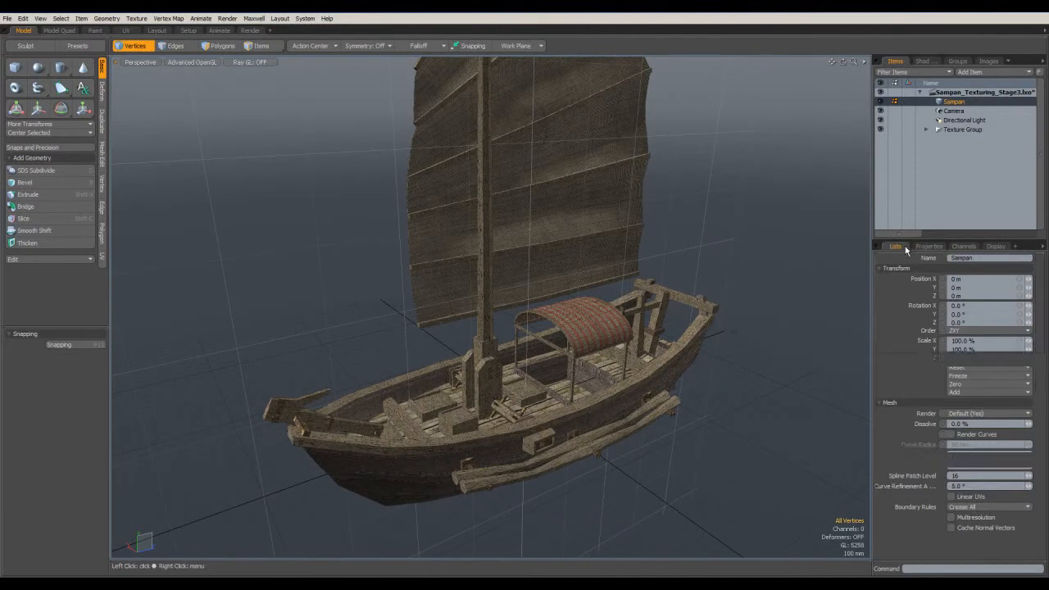
{"action": "left_click", "coordinate": [904, 246]}
{"action": "mouse_move", "coordinate": [738, 336]}
{"action": "left_mouse_down", "text": "alt"}
{"action": "mouse_move", "coordinate": [741, 349]}
{"action": "mouse_move", "coordinate": [746, 315]}
{"action": "mouse_move", "coordinate": [727, 355]}
{"action": "left_mouse_up", "text": "alt"}
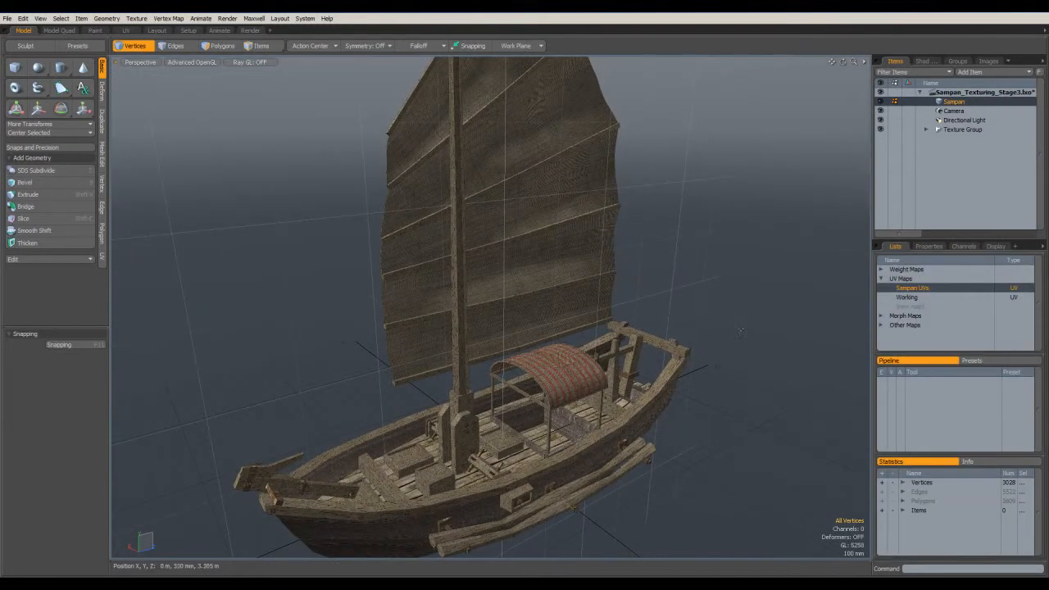
Save the Sampan_Texturing_Stage3.lxo scene
{"action": "left_click", "coordinate": [8, 18]}
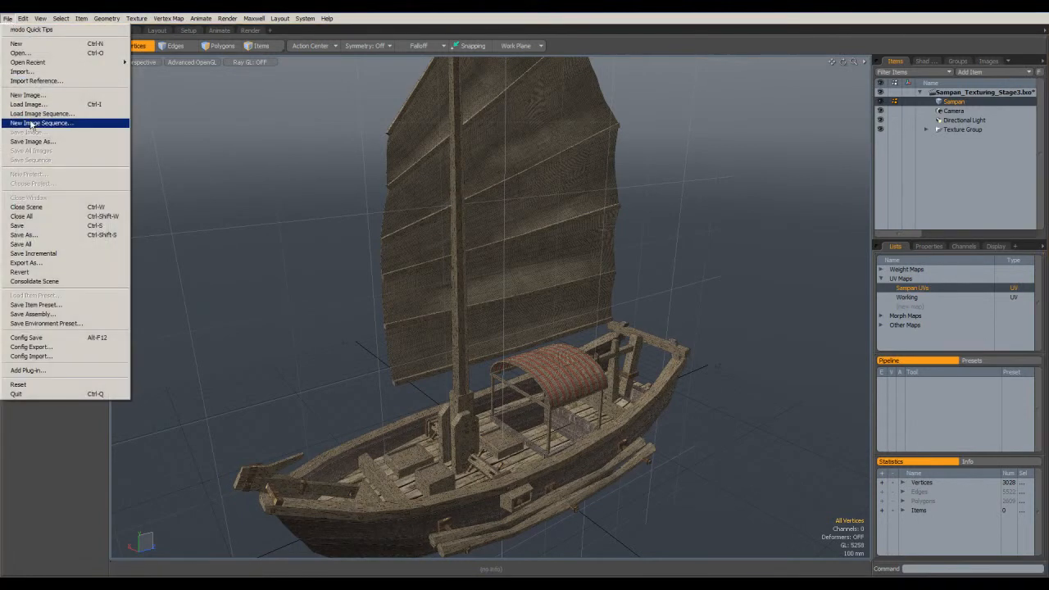
{"action": "left_click", "coordinate": [40, 226]}
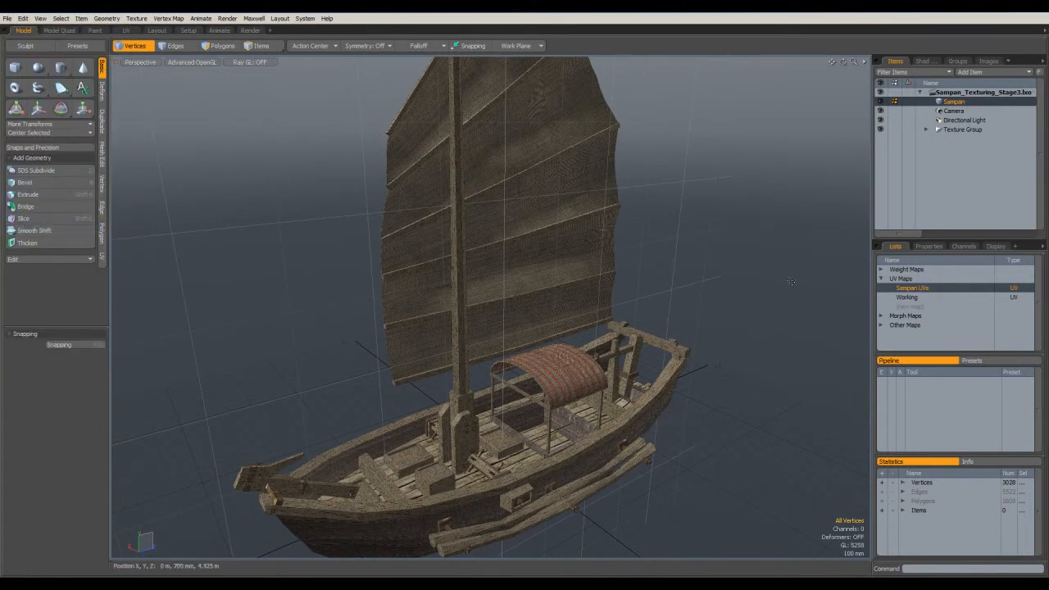
{"action": "left_click_drag", "start_coordinate": [792, 279], "coordinate": [791, 276], "text": "alt"}
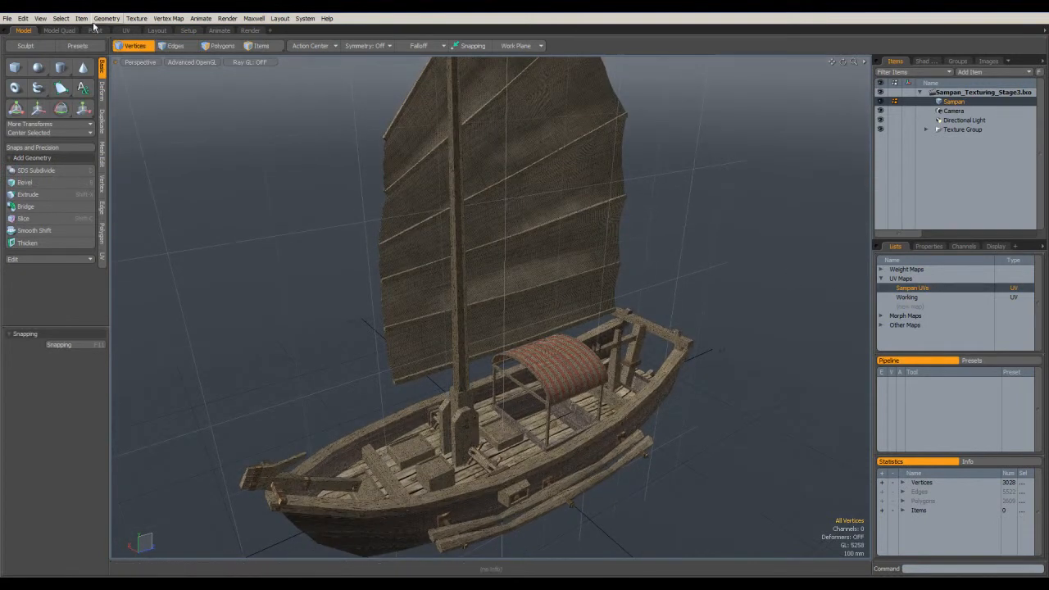
Switch to the UV layout and select the Base Shader so the Sampan UVs show without the wood image behind them
{"action": "left_click", "coordinate": [125, 31]}
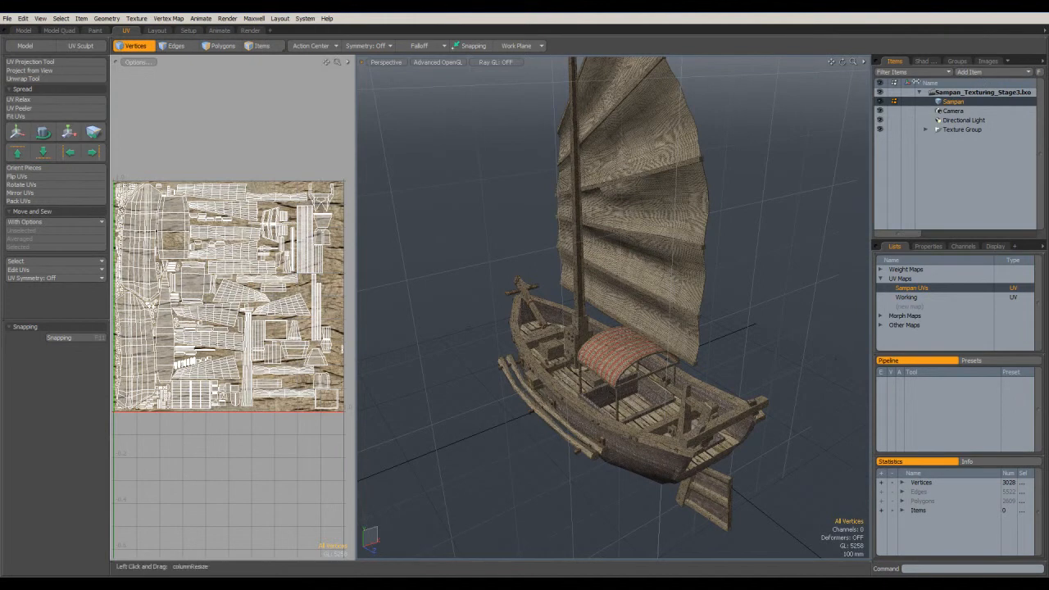
{"action": "left_click", "coordinate": [924, 61]}
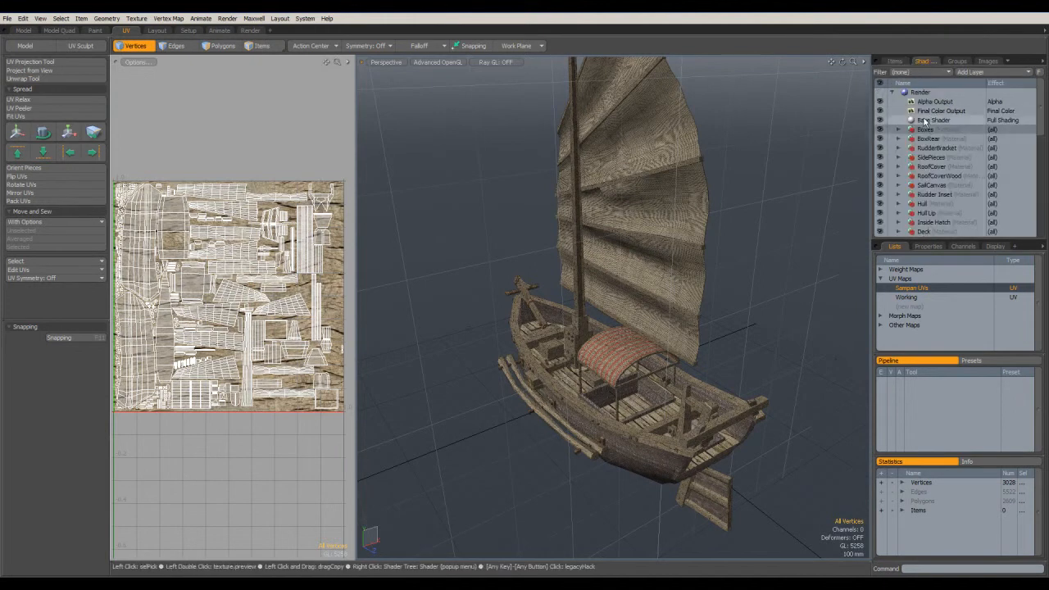
{"action": "left_click", "coordinate": [925, 121]}
{"action": "left_click", "coordinate": [898, 130]}
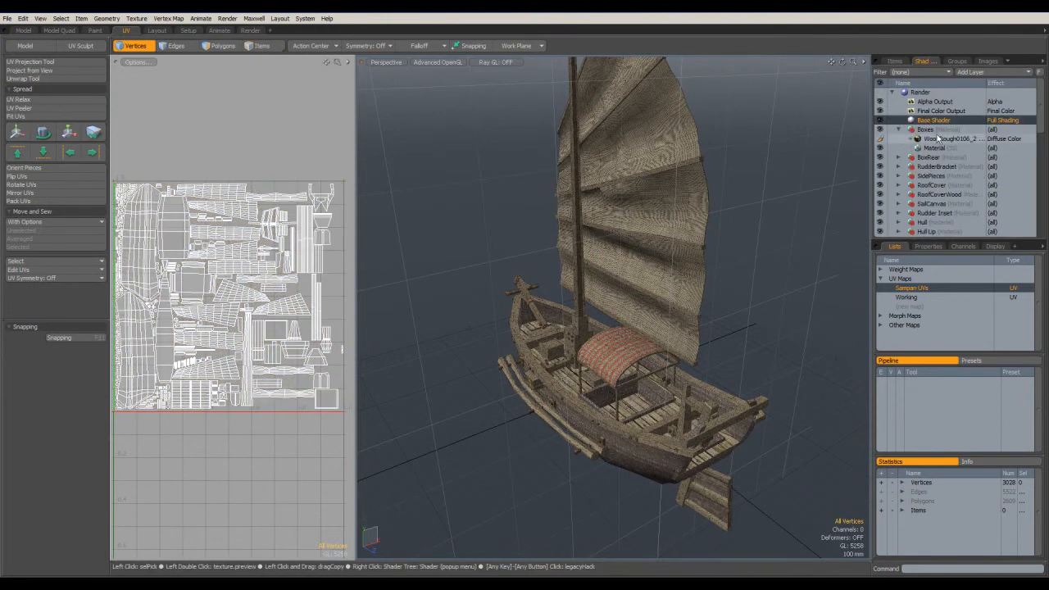
{"action": "left_click", "coordinate": [934, 138]}
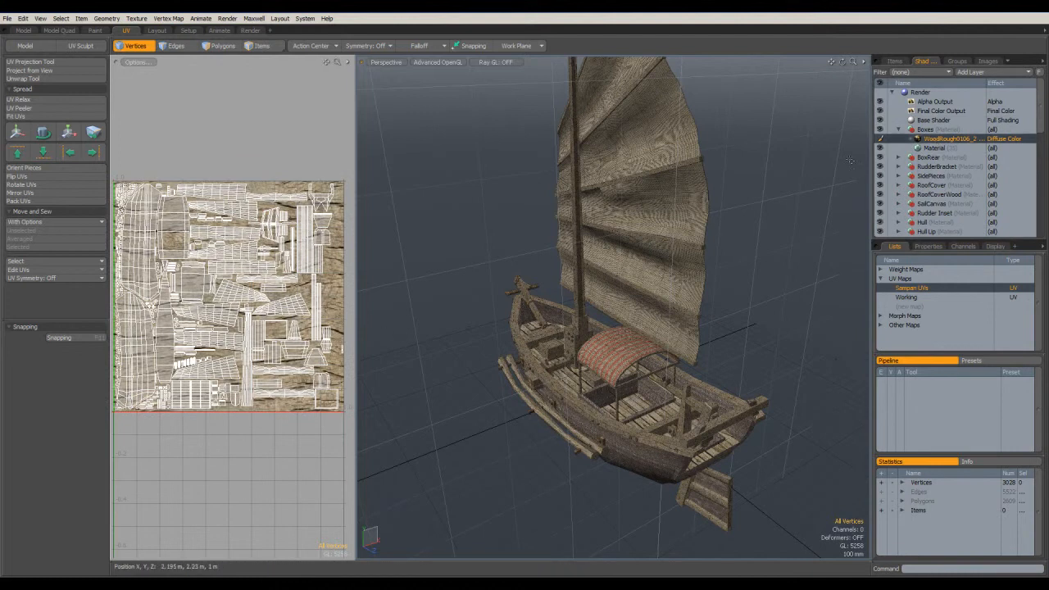
{"action": "left_click", "coordinate": [936, 121]}
{"action": "left_click", "coordinate": [898, 130]}
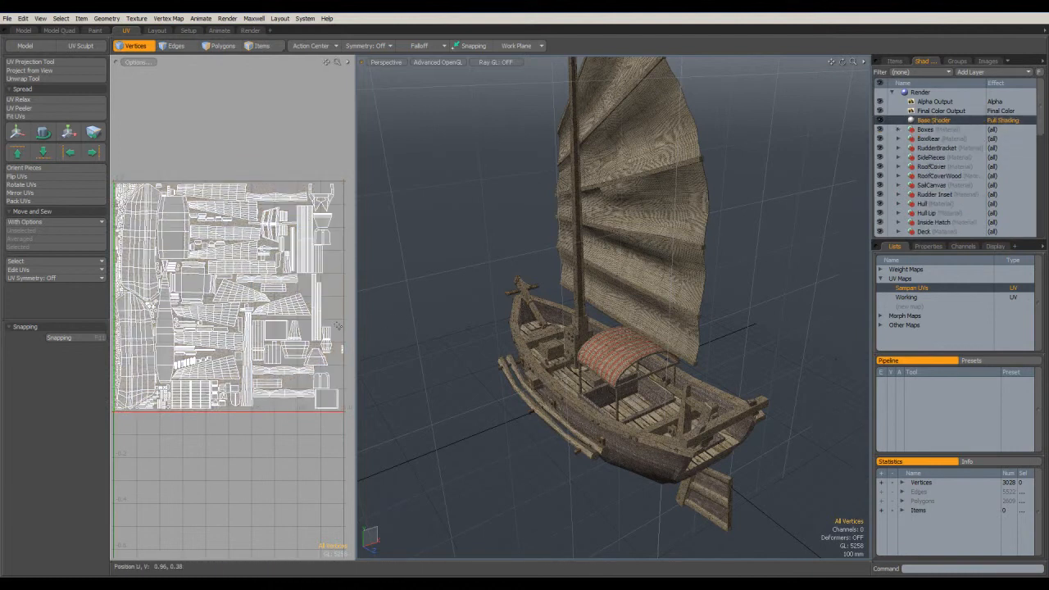
Widen the UV view and fit the whole boat in the perspective view beside it
{"action": "left_click_drag", "start_coordinate": [354, 321], "coordinate": [425, 320]}
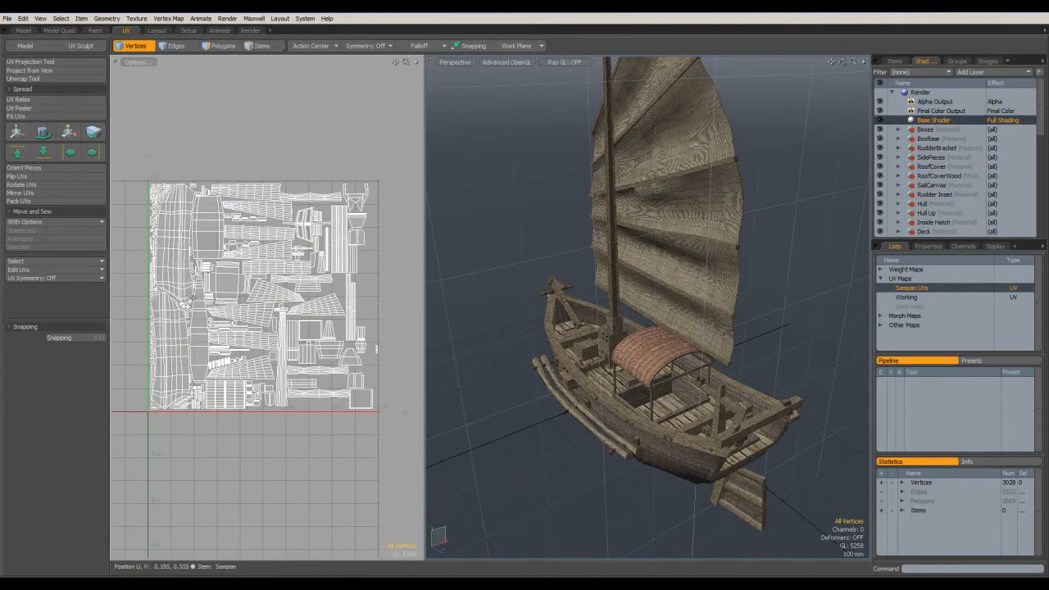
{"action": "left_click_drag", "start_coordinate": [632, 361], "coordinate": [743, 295], "text": "alt"}
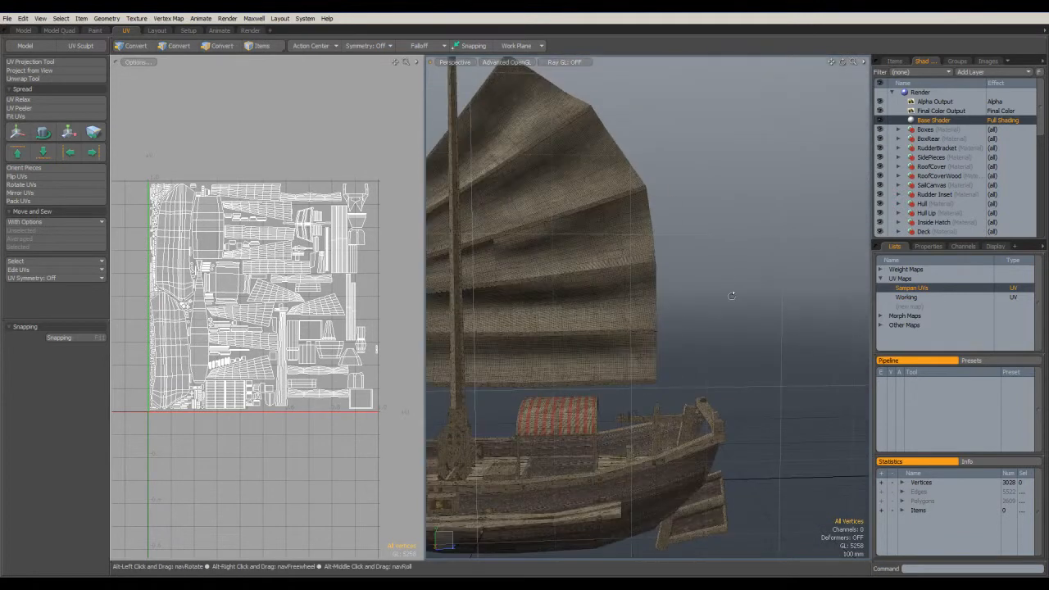
{"action": "key", "text": "a"}
{"action": "left_click_drag", "start_coordinate": [556, 398], "coordinate": [614, 435], "text": "alt"}
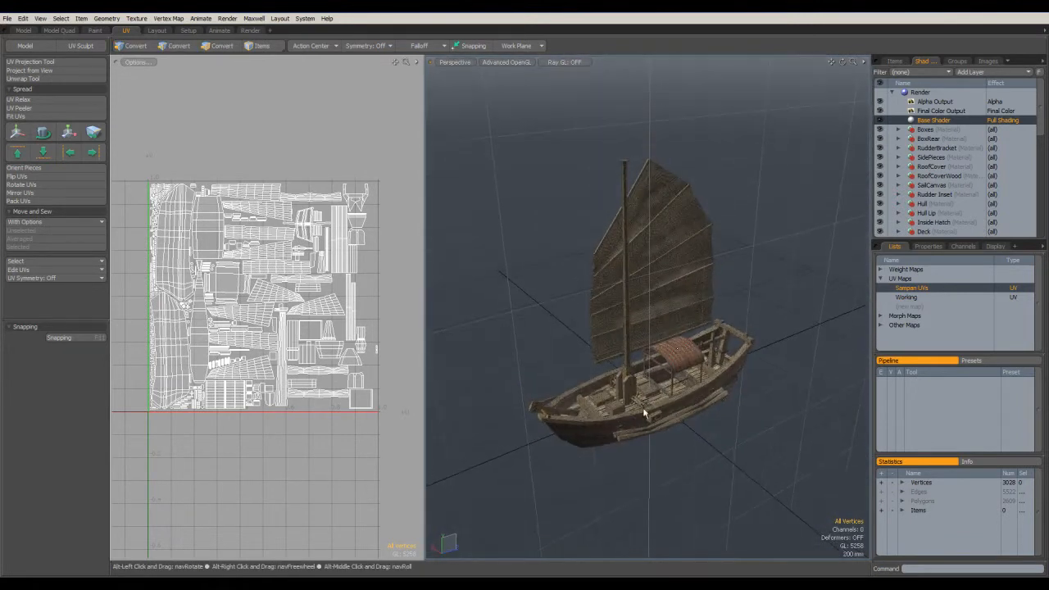
{"action": "mouse_move", "coordinate": [1041, 110]}
{"action": "left_mouse_down"}
{"action": "mouse_move", "coordinate": [1046, 202]}
{"action": "mouse_move", "coordinate": [1043, 110]}
{"action": "left_mouse_up"}
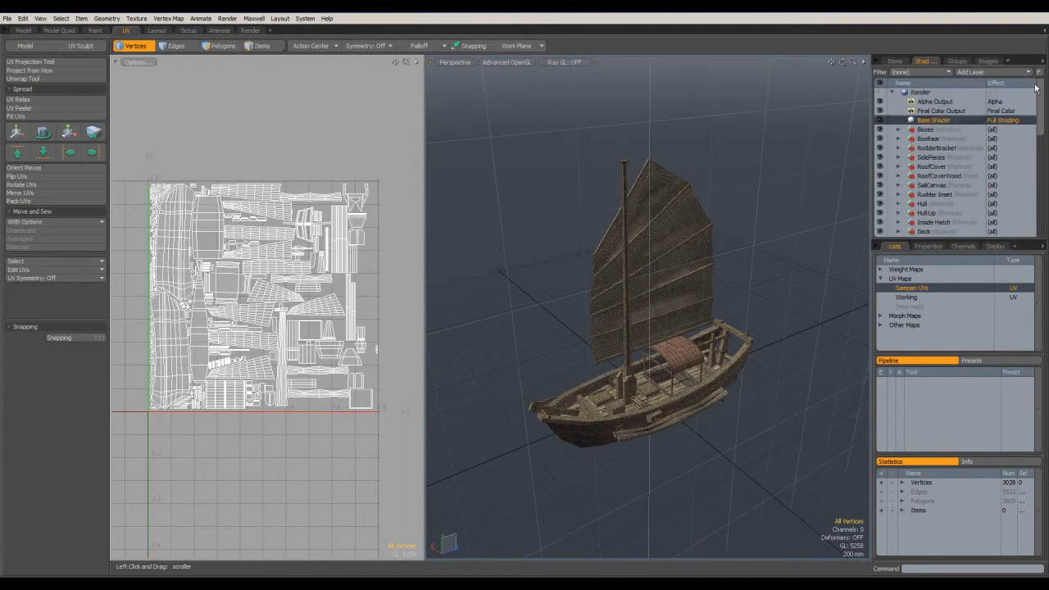
{"action": "left_click", "coordinate": [935, 130]}
{"action": "left_click", "coordinate": [982, 73]}
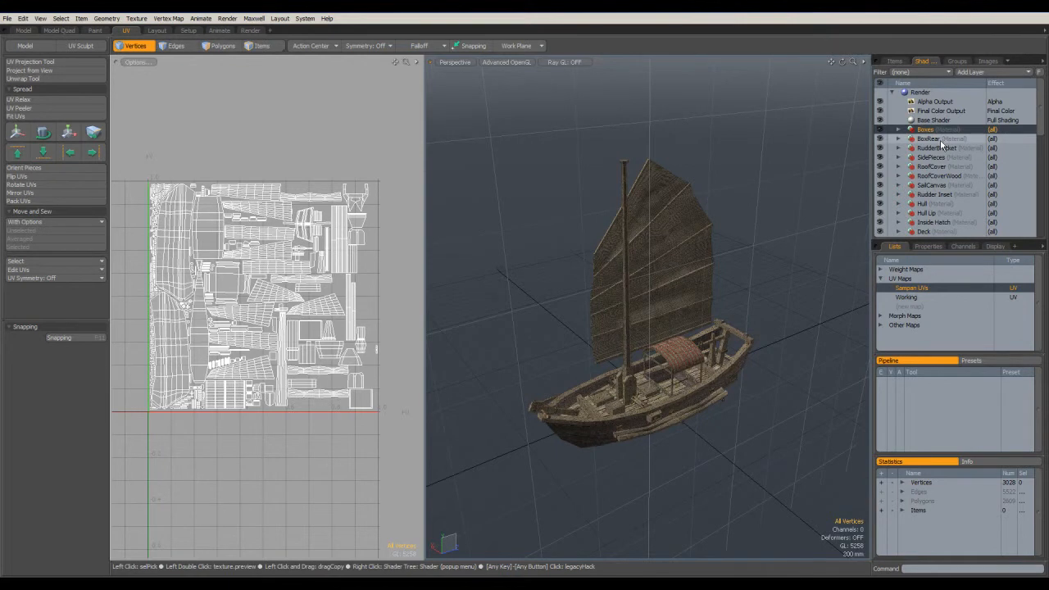
Change the effect of the Final Color Output to Ambient Occlusion
{"action": "left_click", "coordinate": [934, 112]}
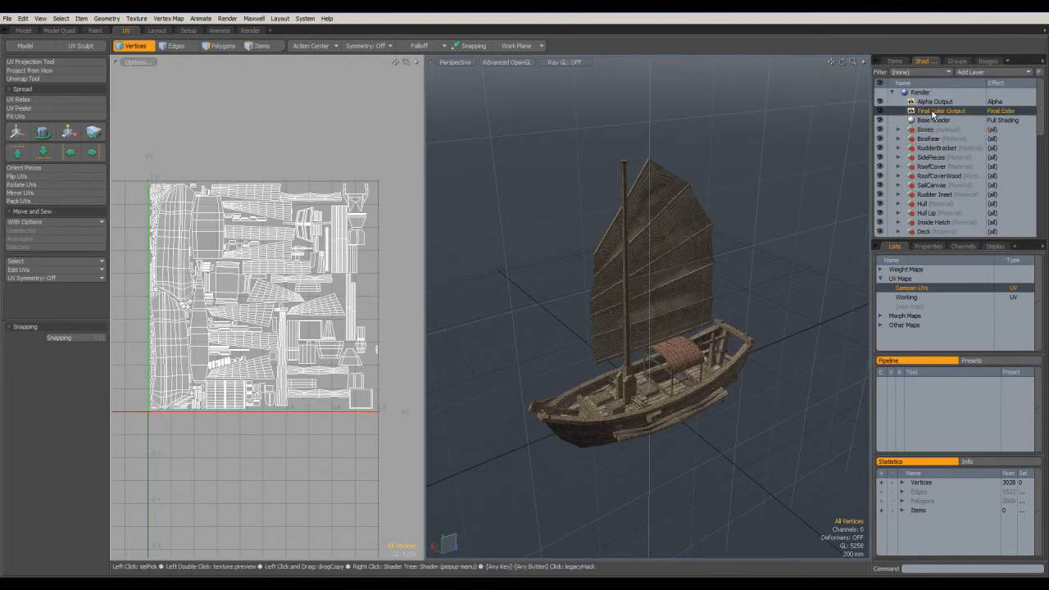
{"action": "left_click", "coordinate": [233, 19]}
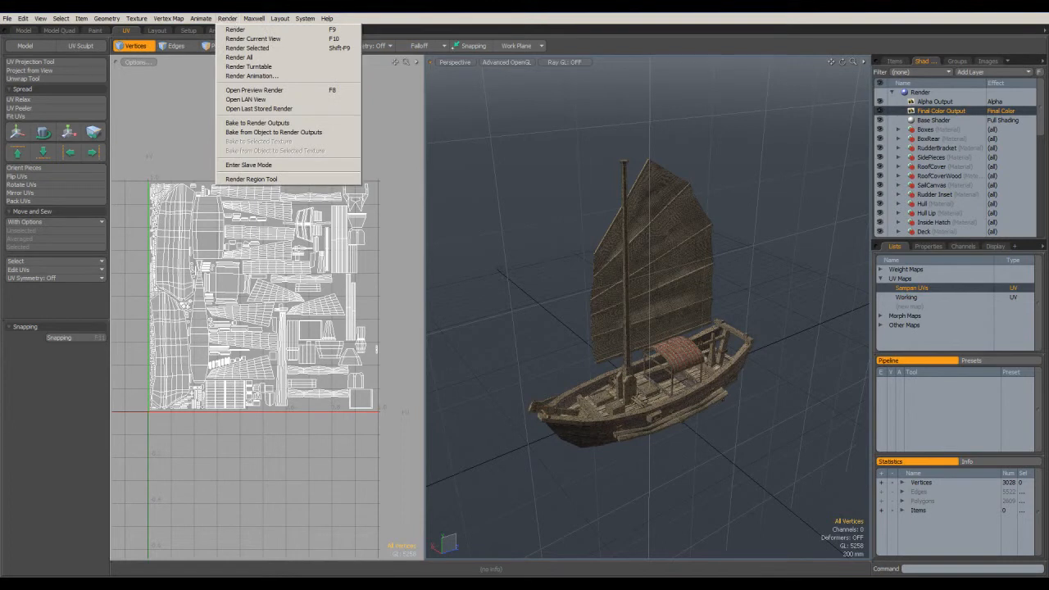
{"action": "key", "text": "Escape"}
{"action": "left_click", "coordinate": [998, 110]}
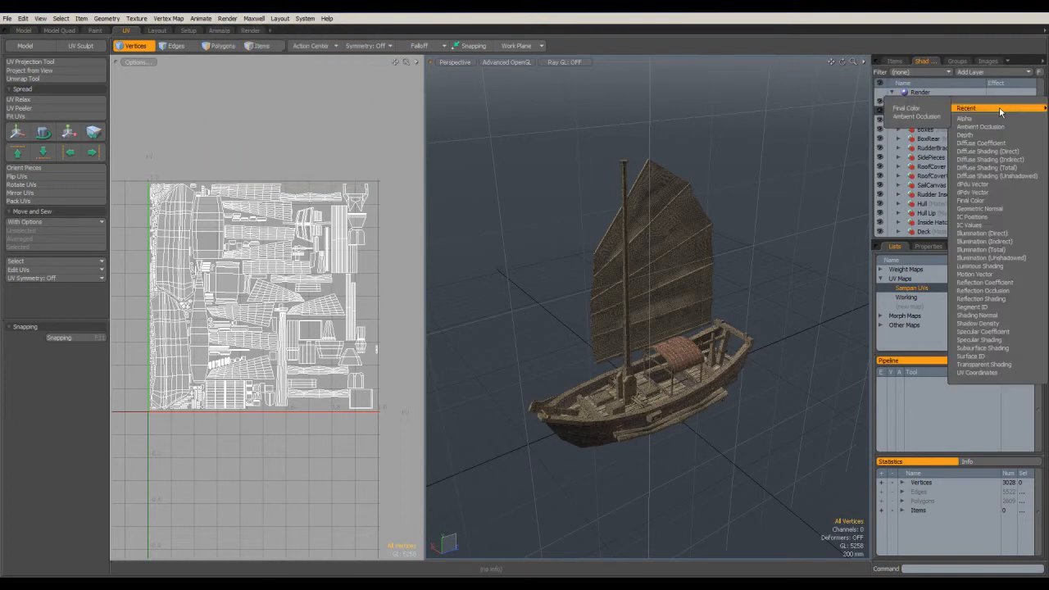
{"action": "left_click", "coordinate": [973, 127]}
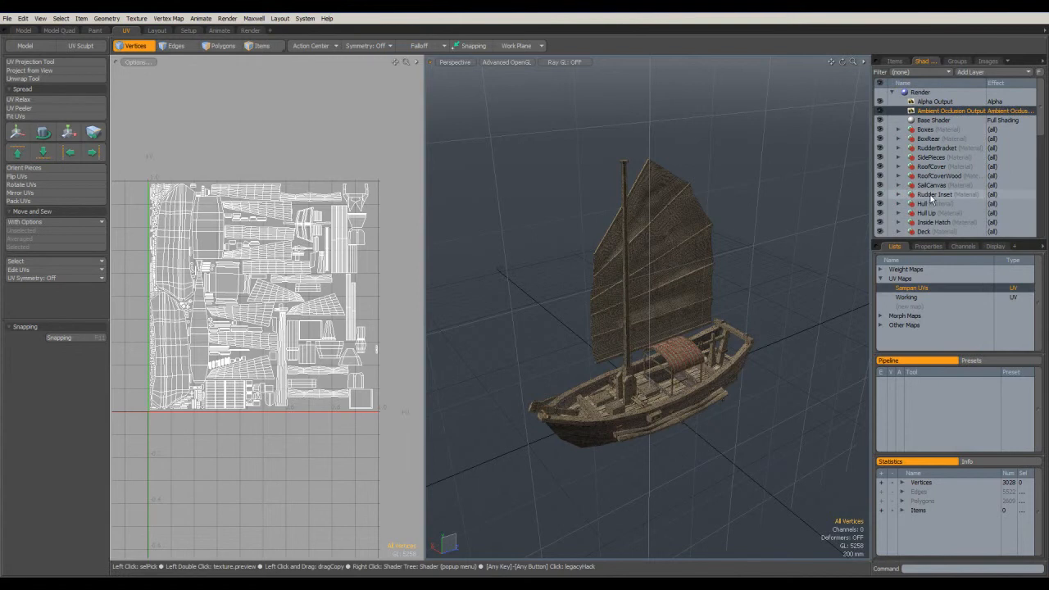
Switch to the render layout and render the boat with the Ambient Occlusion output
{"action": "left_click", "coordinate": [250, 30]}
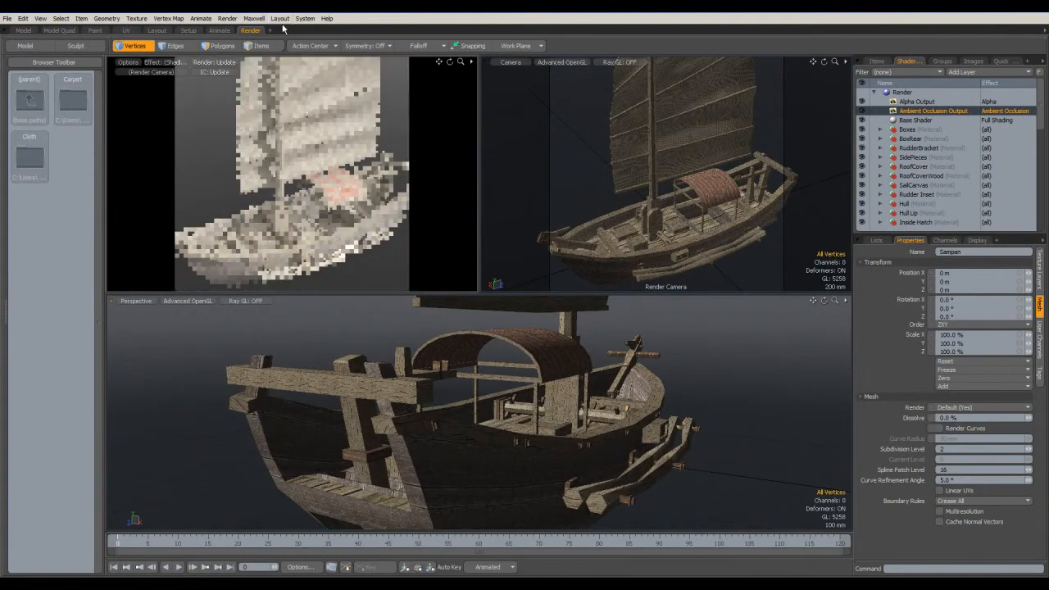
{"action": "left_click", "coordinate": [230, 18]}
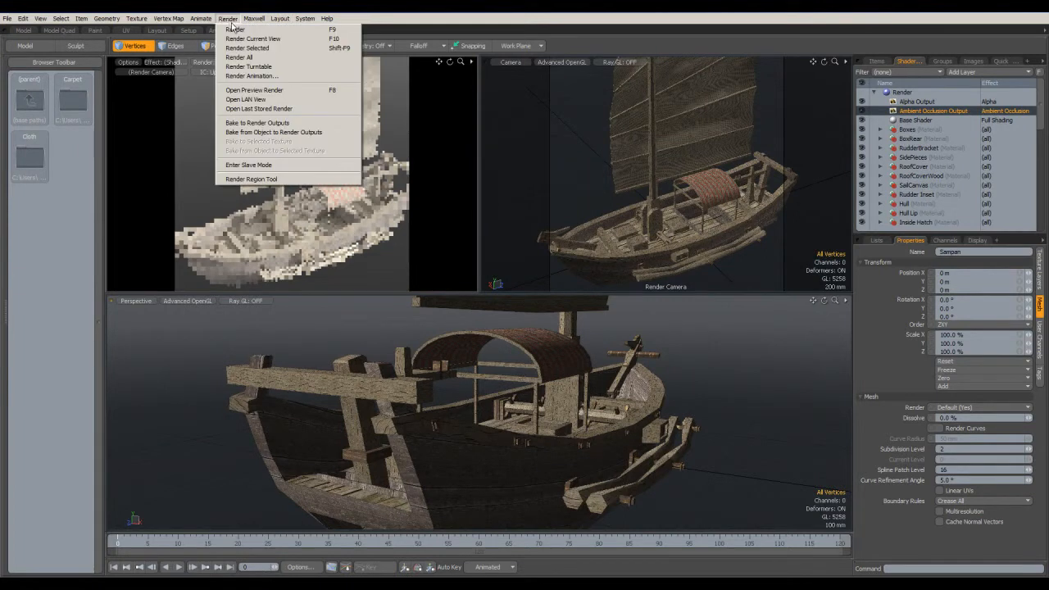
{"action": "left_click", "coordinate": [236, 26]}
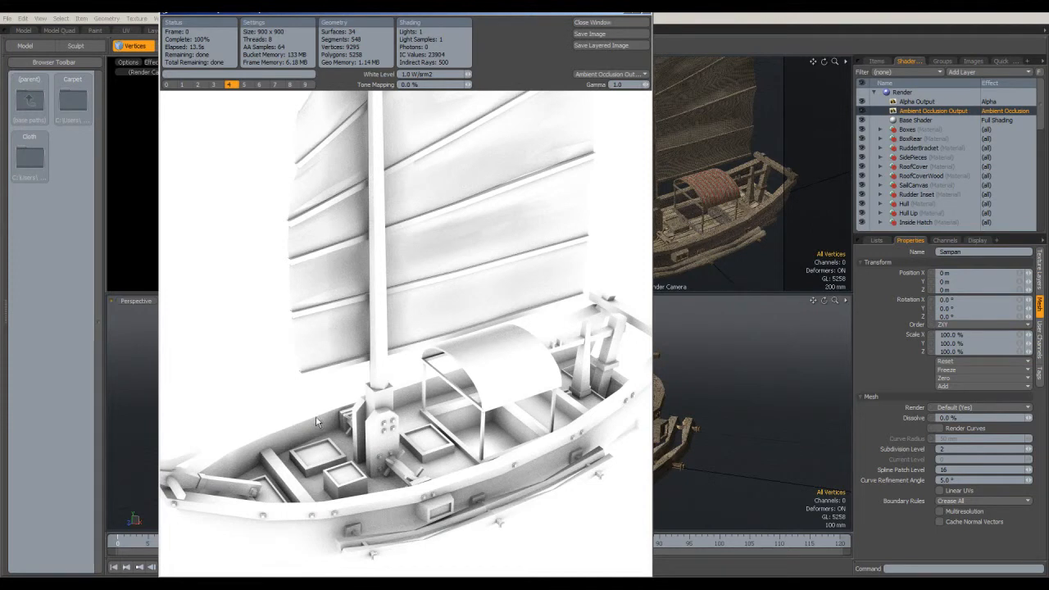
Try baking the Sampan mesh from object to render outputs on the Sampan UVs with a distance of 200
{"action": "left_click", "coordinate": [612, 22]}
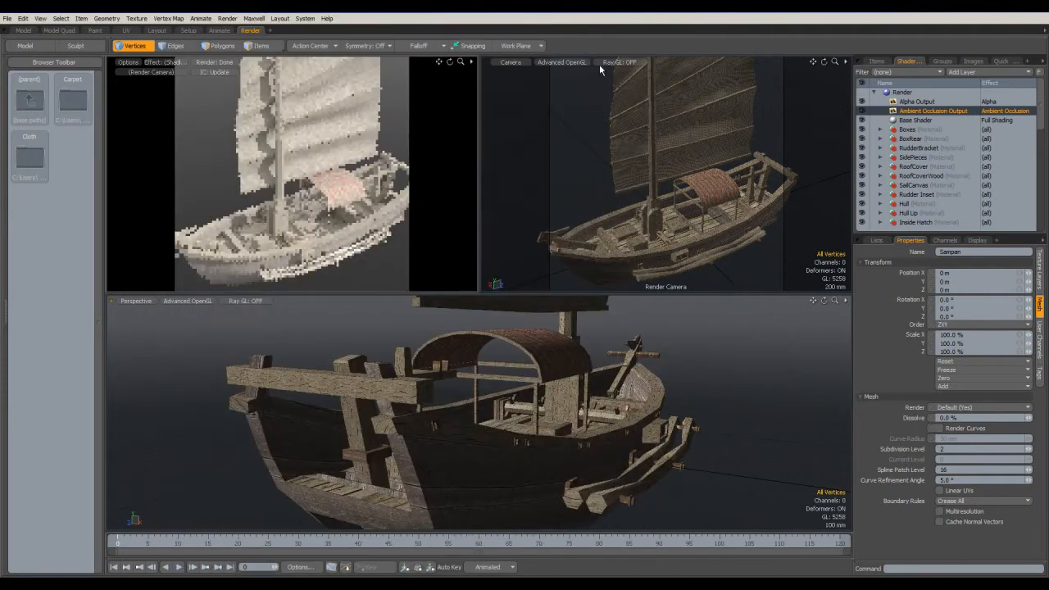
{"action": "left_click", "coordinate": [878, 62]}
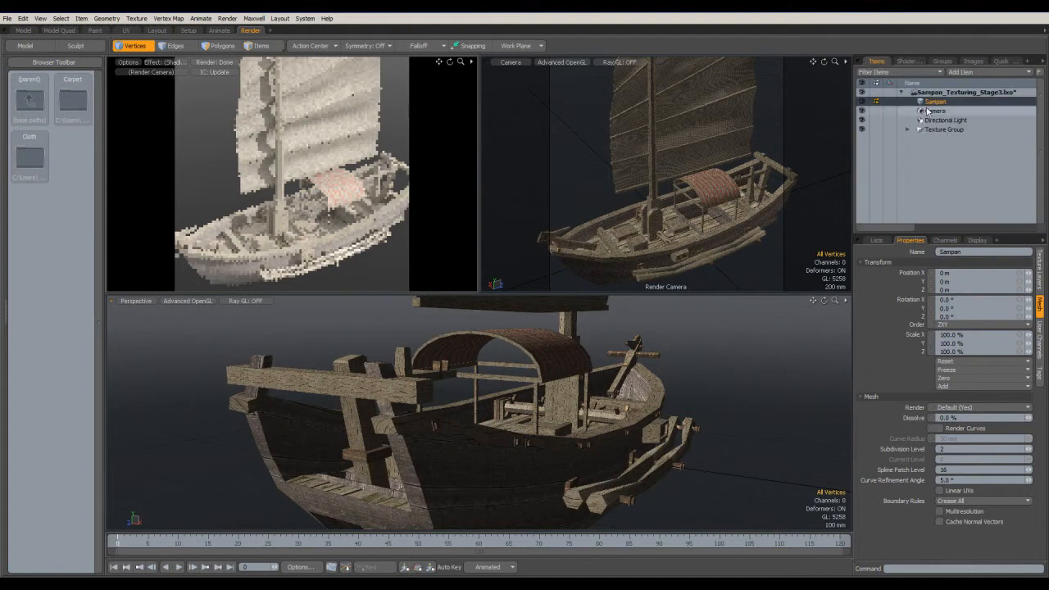
{"action": "left_click", "coordinate": [877, 240]}
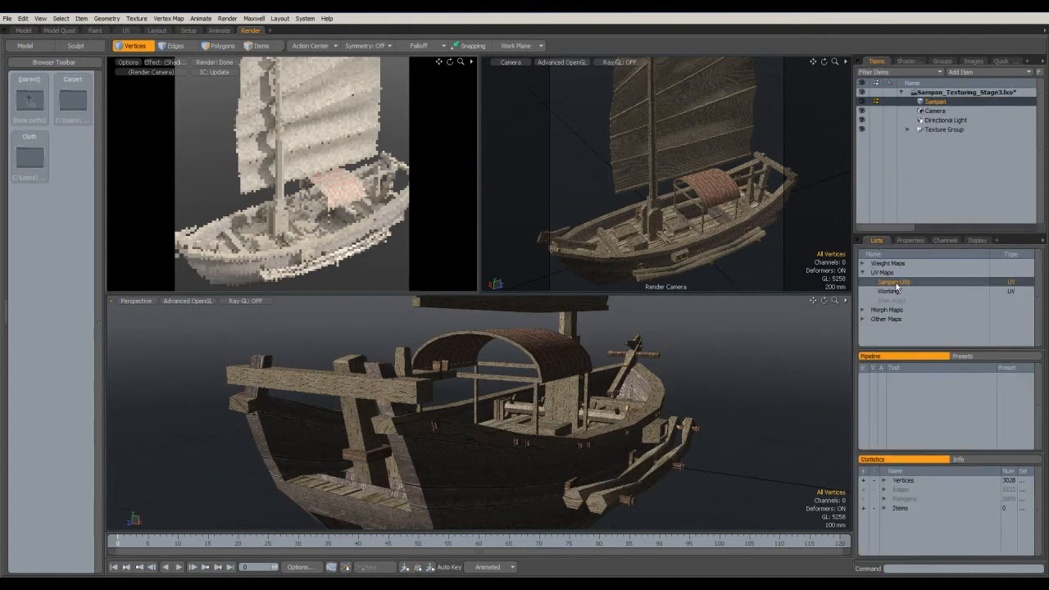
{"action": "left_click", "coordinate": [225, 19]}
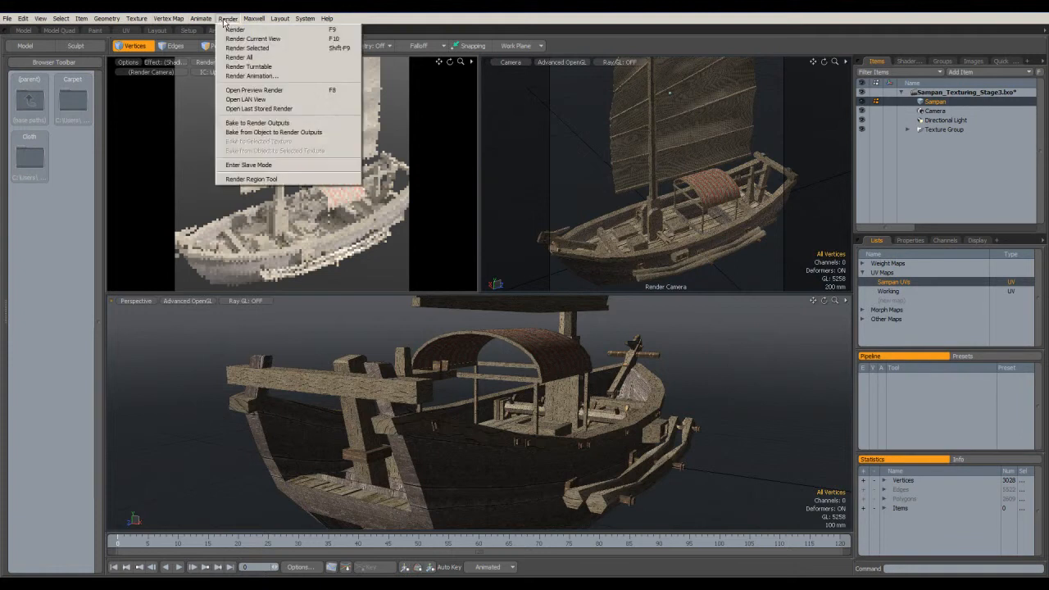
{"action": "left_click", "coordinate": [284, 136]}
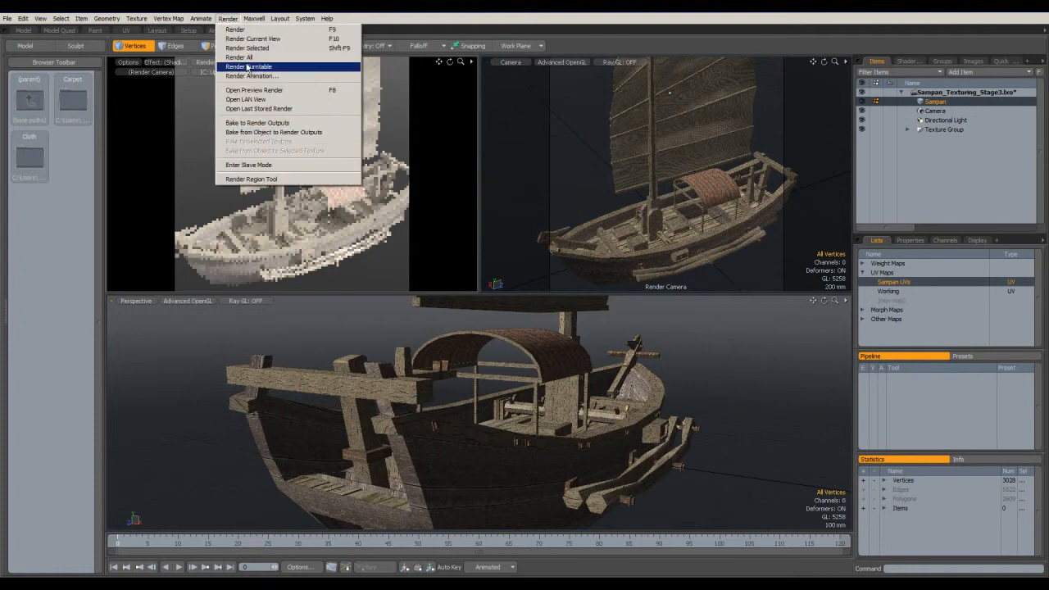
{"action": "left_click", "coordinate": [275, 133]}
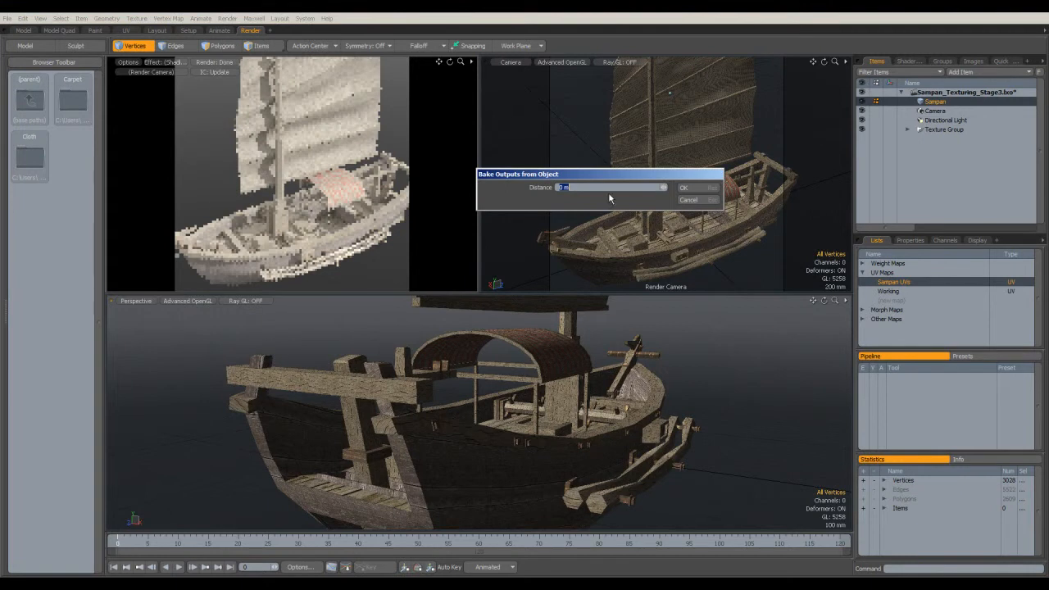
{"action": "type", "text": "200"}
{"action": "key", "text": "Return"}
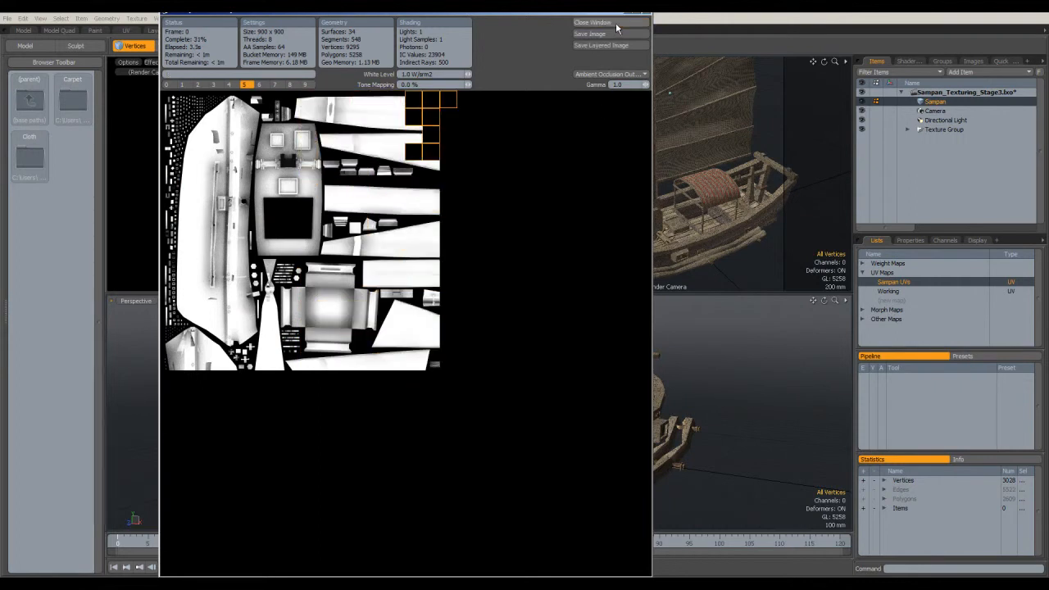
{"action": "left_click", "coordinate": [616, 26]}
Run a test bake of the ambient occlusion render output onto the Sampan UVs and close the result
{"action": "left_click", "coordinate": [227, 18]}
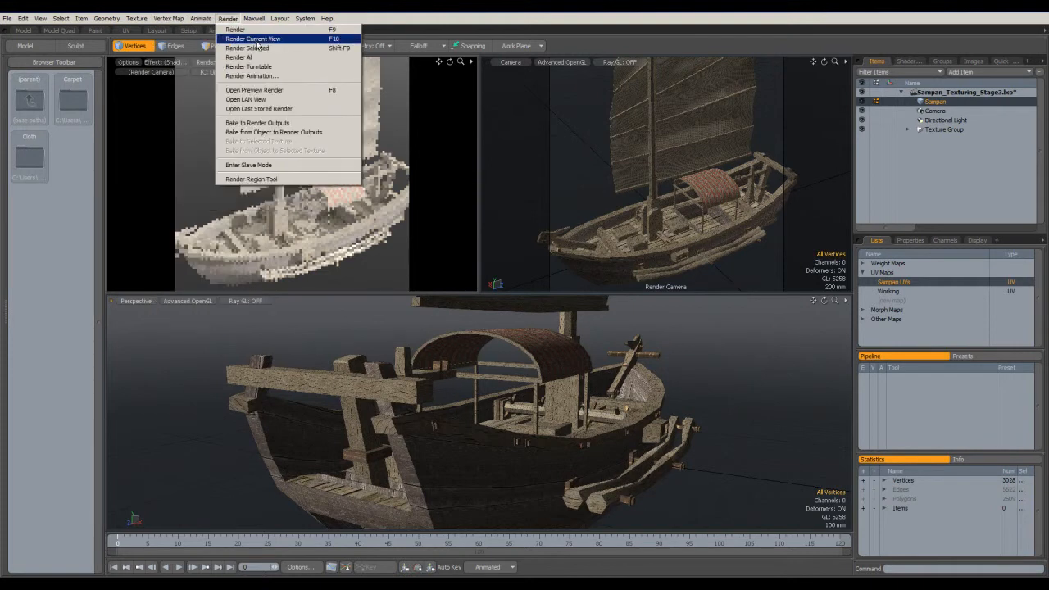
{"action": "left_click", "coordinate": [277, 124]}
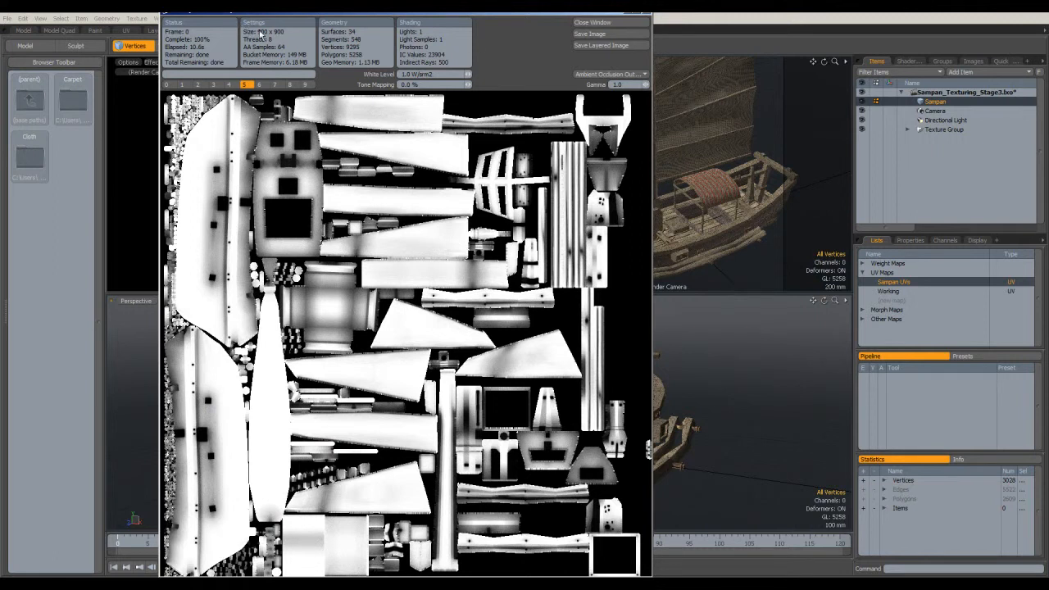
{"action": "left_click", "coordinate": [589, 22]}
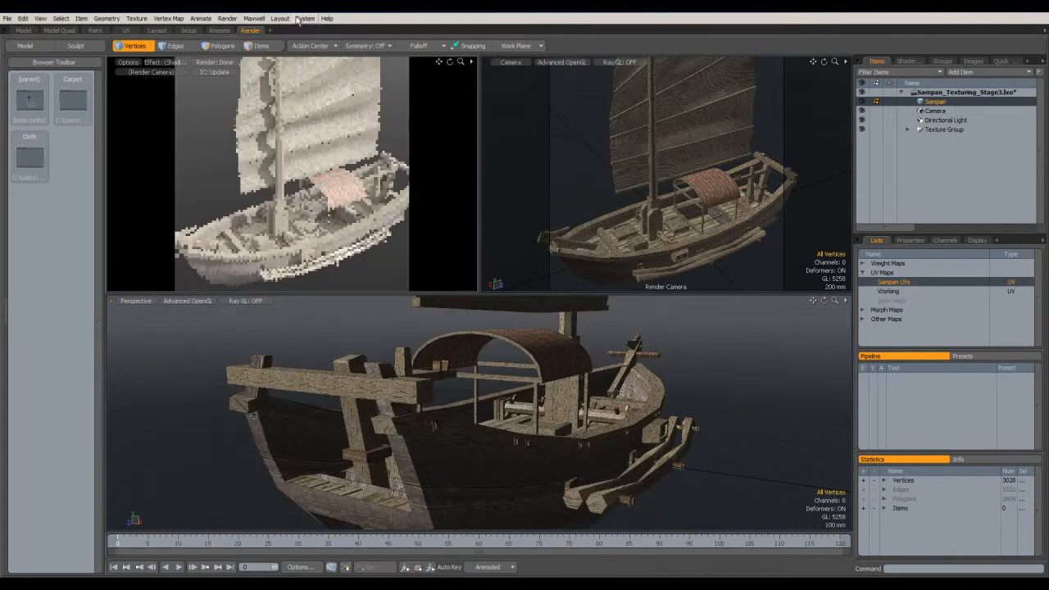
Start an ordinary camera render of the boat with the ambient occlusion output and abort it
{"action": "left_click", "coordinate": [228, 18]}
{"action": "left_click", "coordinate": [233, 27]}
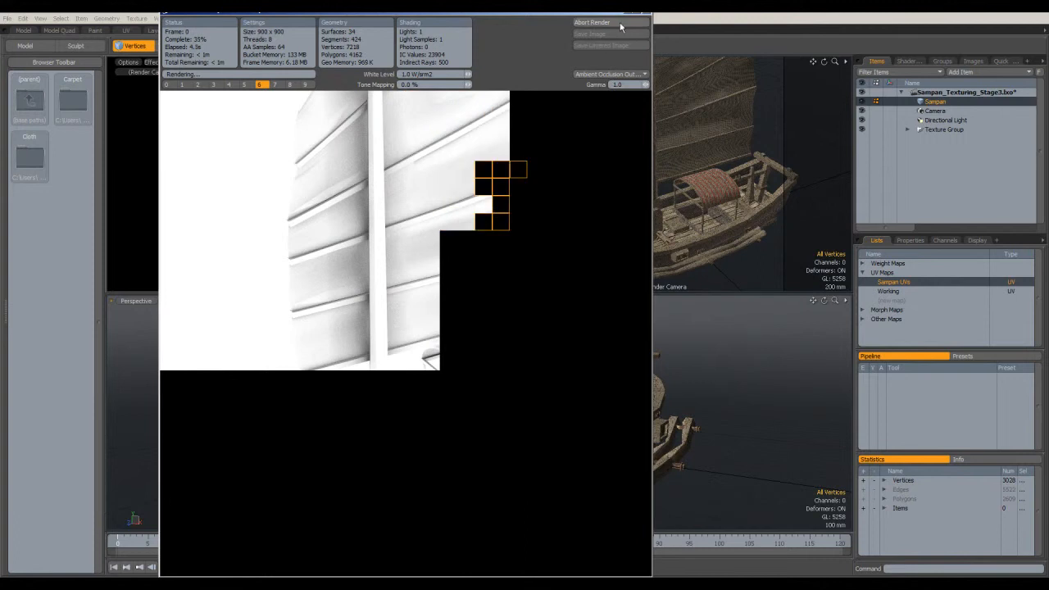
{"action": "left_click", "coordinate": [593, 22]}
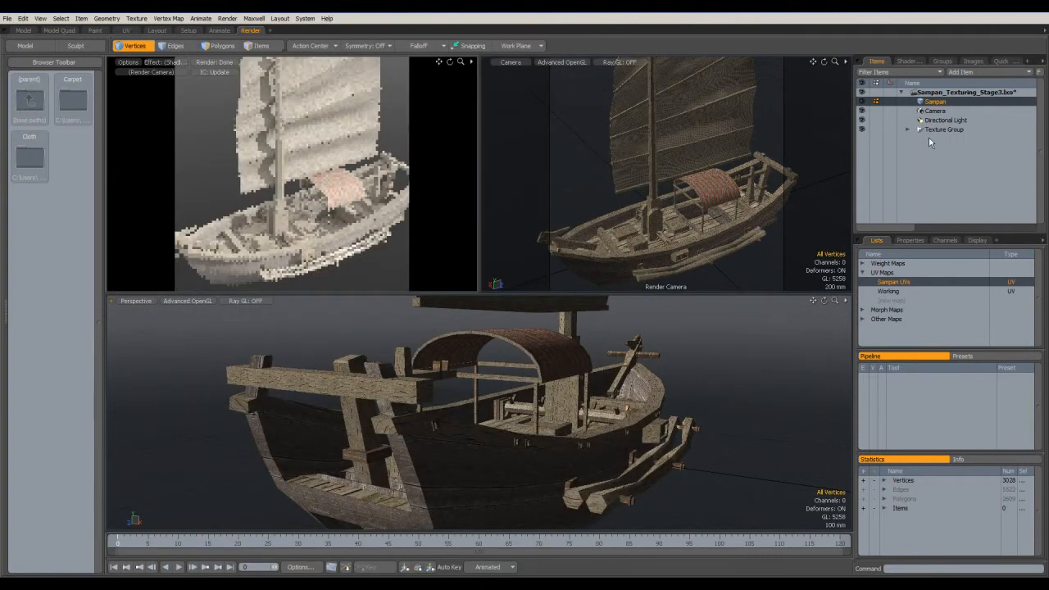
Set the render frame width and height to 4096 pixels
{"action": "left_click", "coordinate": [907, 61]}
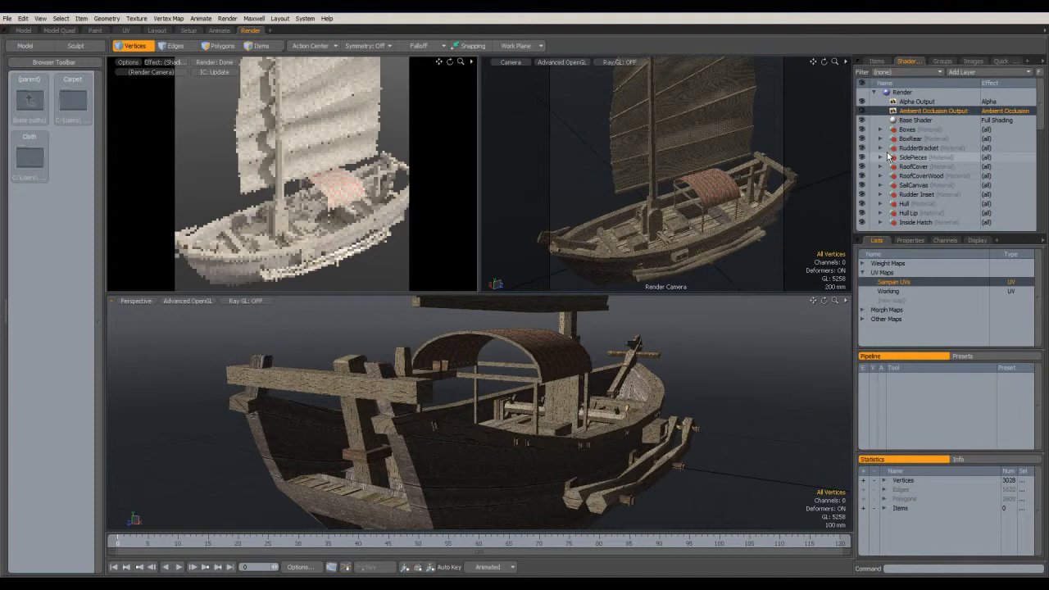
{"action": "left_click", "coordinate": [913, 95]}
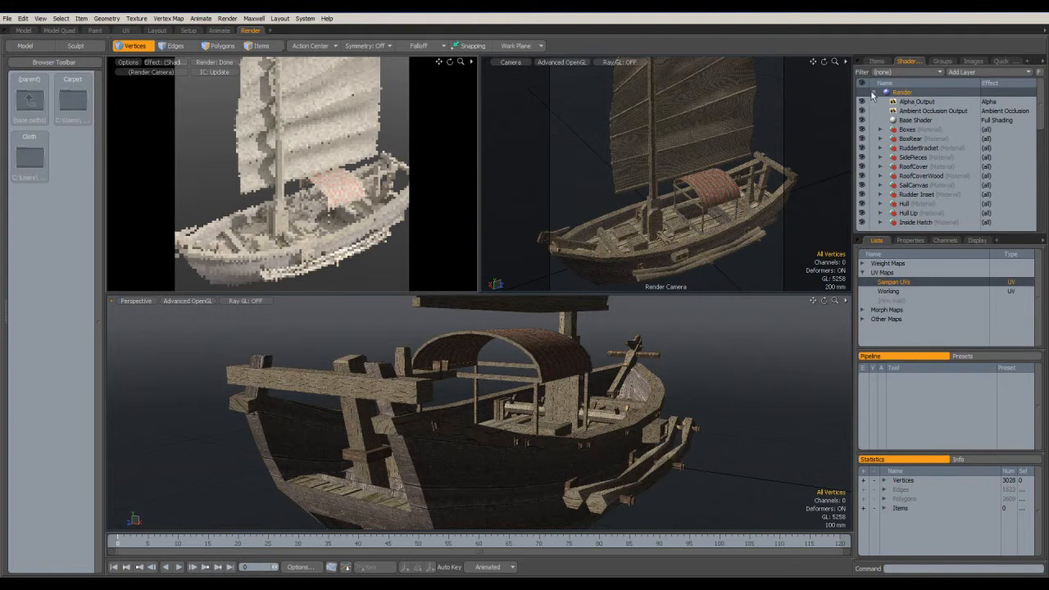
{"action": "left_click", "coordinate": [897, 240]}
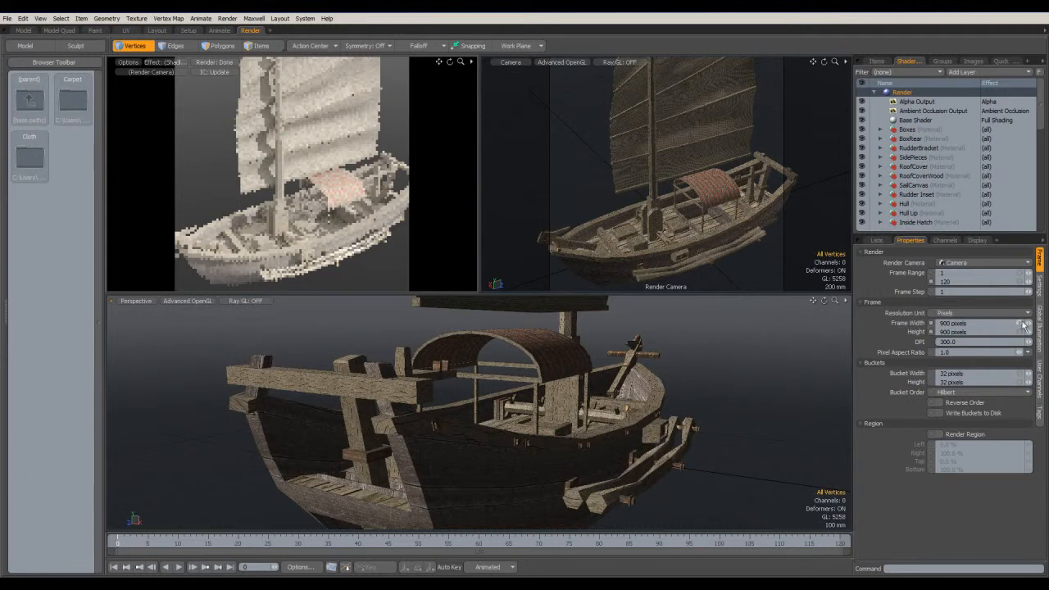
{"action": "left_click", "coordinate": [1019, 325]}
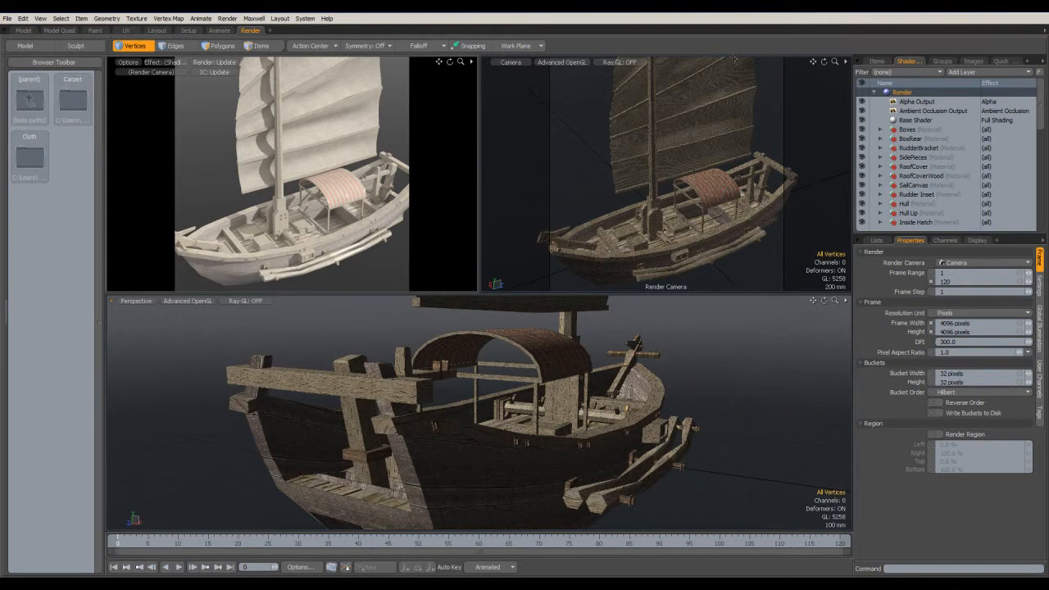
Start baking the ambient occlusion output onto the Sampan UVs at 4096 x 4096 pixels and abort the bake
{"action": "left_click", "coordinate": [875, 62]}
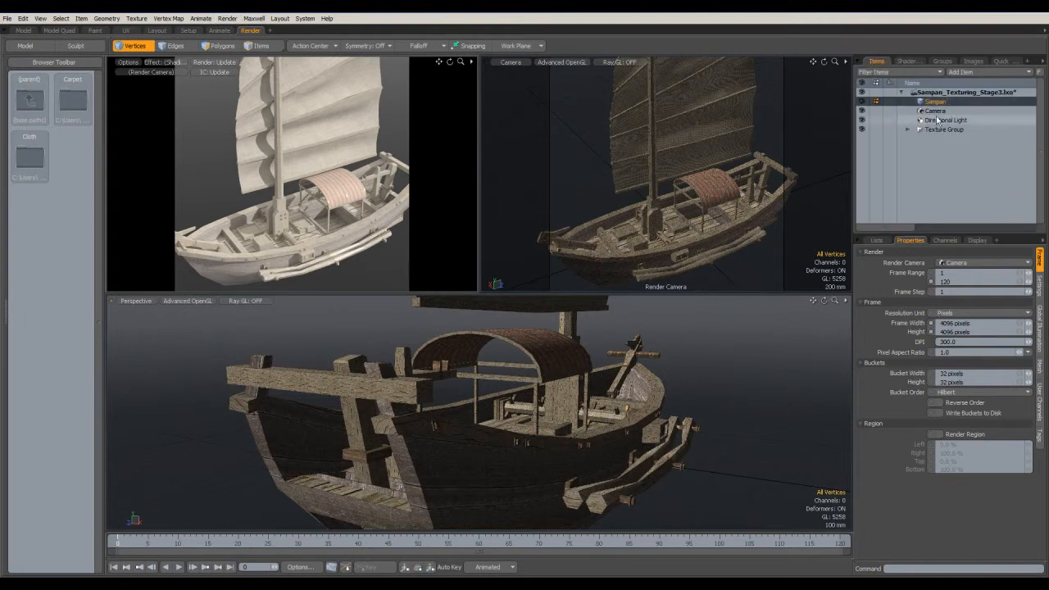
{"action": "left_click", "coordinate": [877, 240]}
{"action": "left_click", "coordinate": [889, 282]}
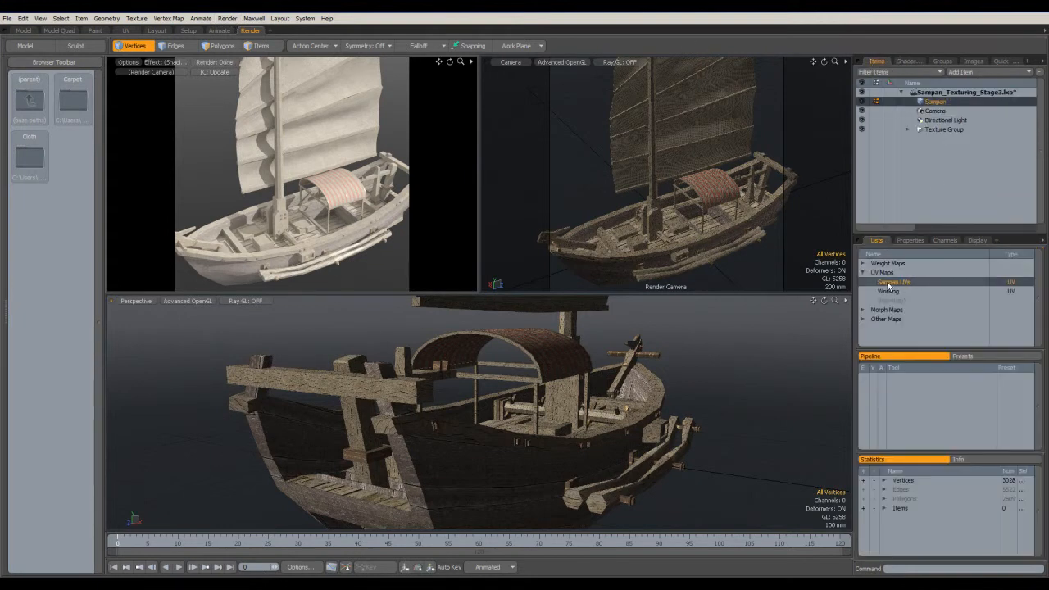
{"action": "left_click", "coordinate": [228, 18]}
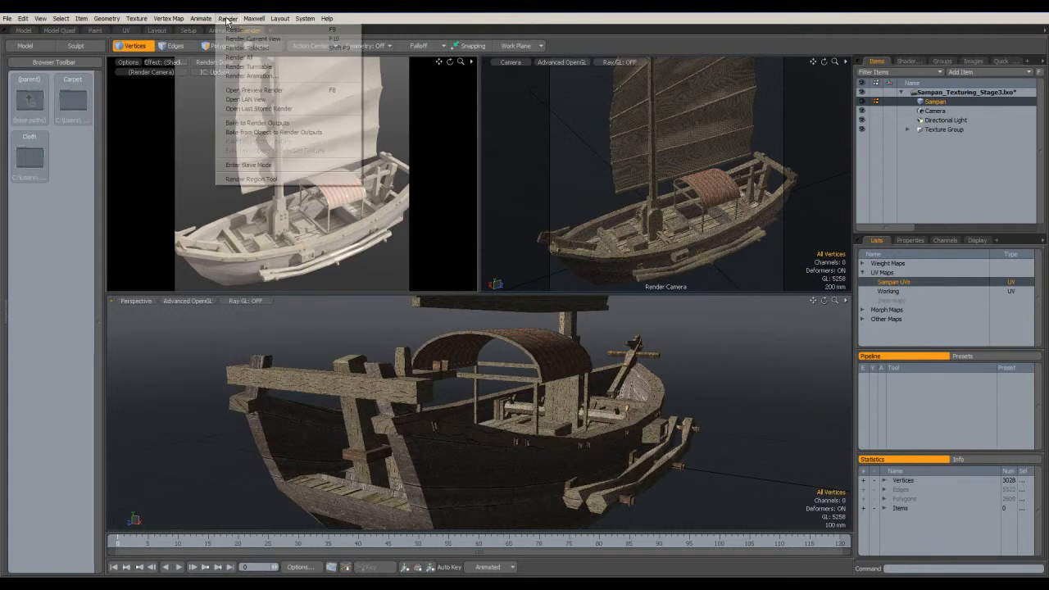
{"action": "left_click", "coordinate": [271, 122]}
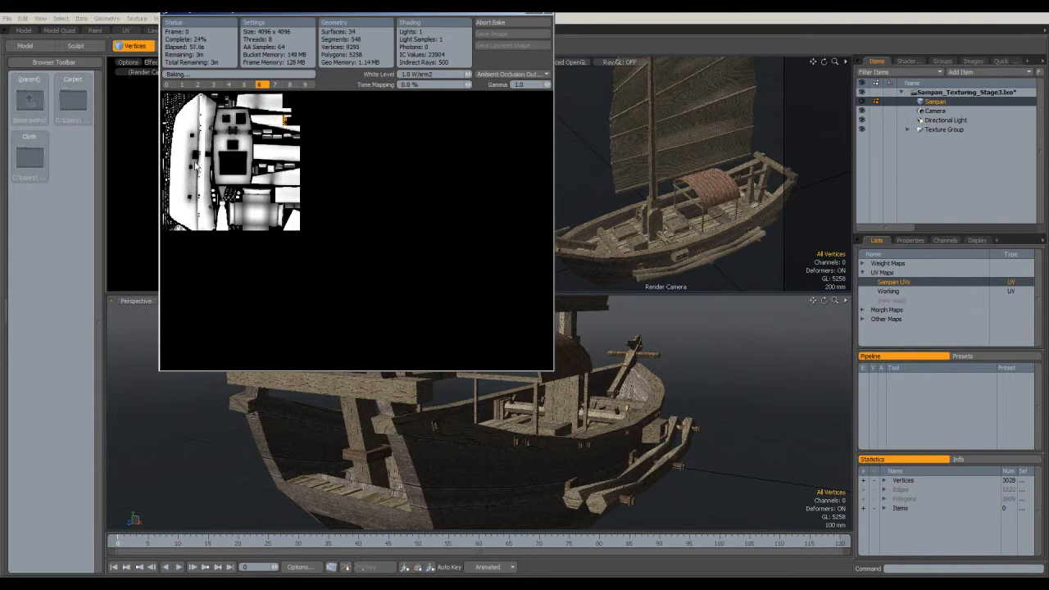
{"action": "left_click", "coordinate": [527, 27]}
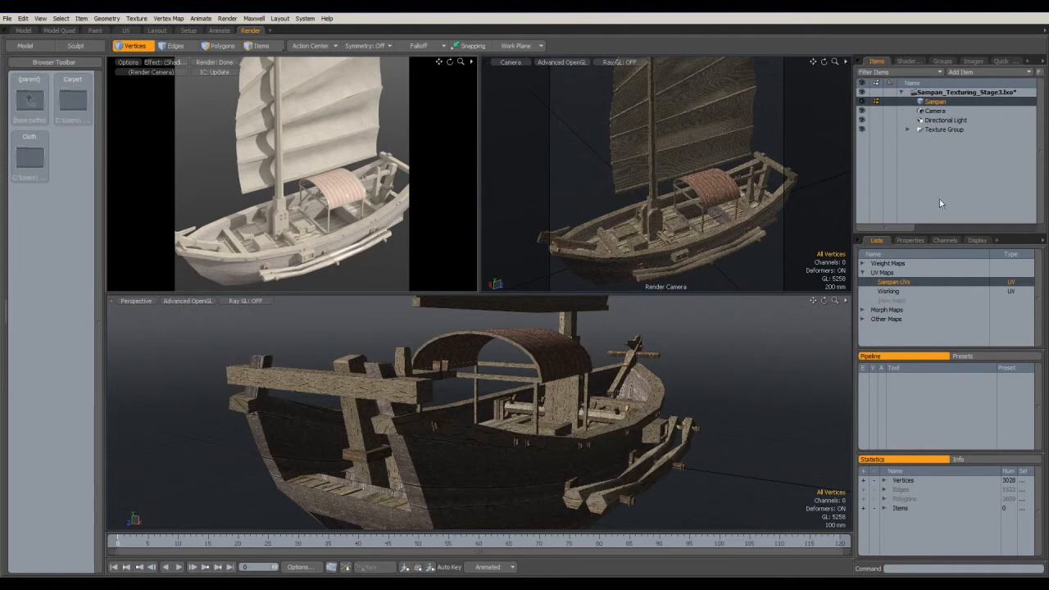
Set the occlusion rays of the Ambient Occlusion Output to 128
{"action": "left_click", "coordinate": [907, 61]}
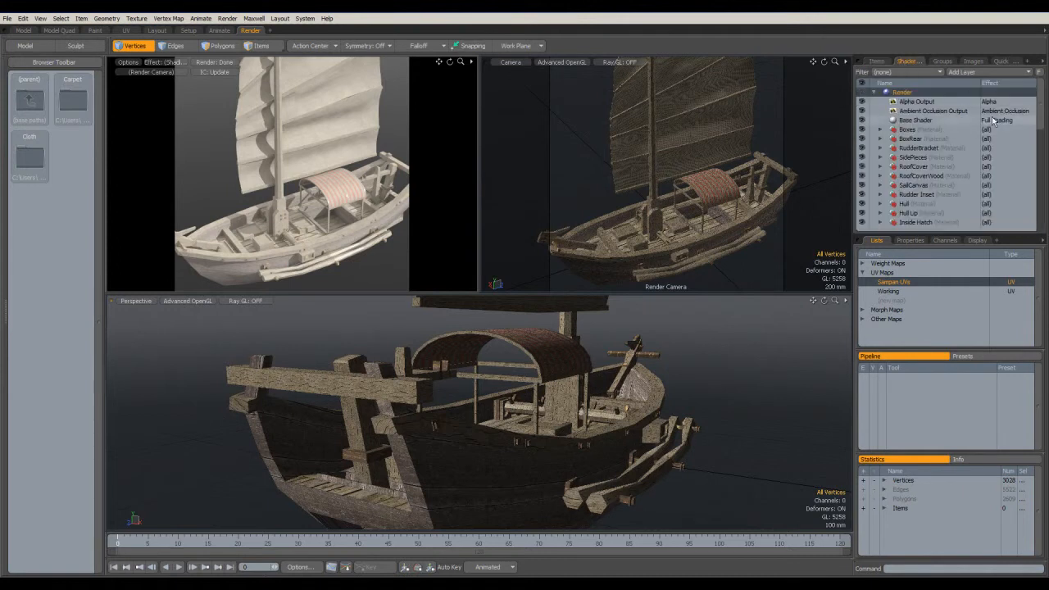
{"action": "left_click", "coordinate": [927, 111]}
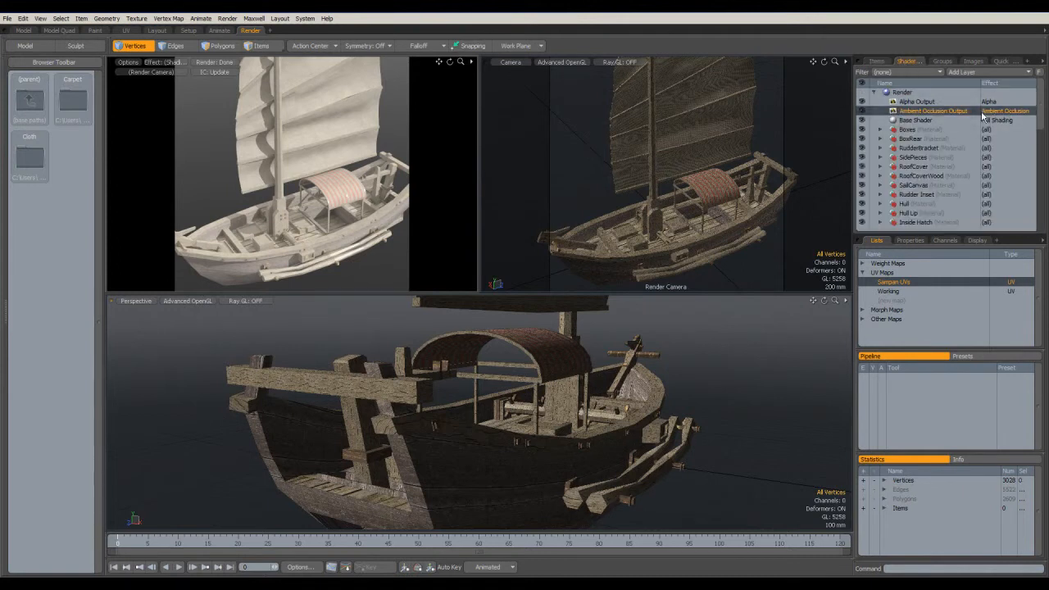
{"action": "left_click", "coordinate": [911, 241]}
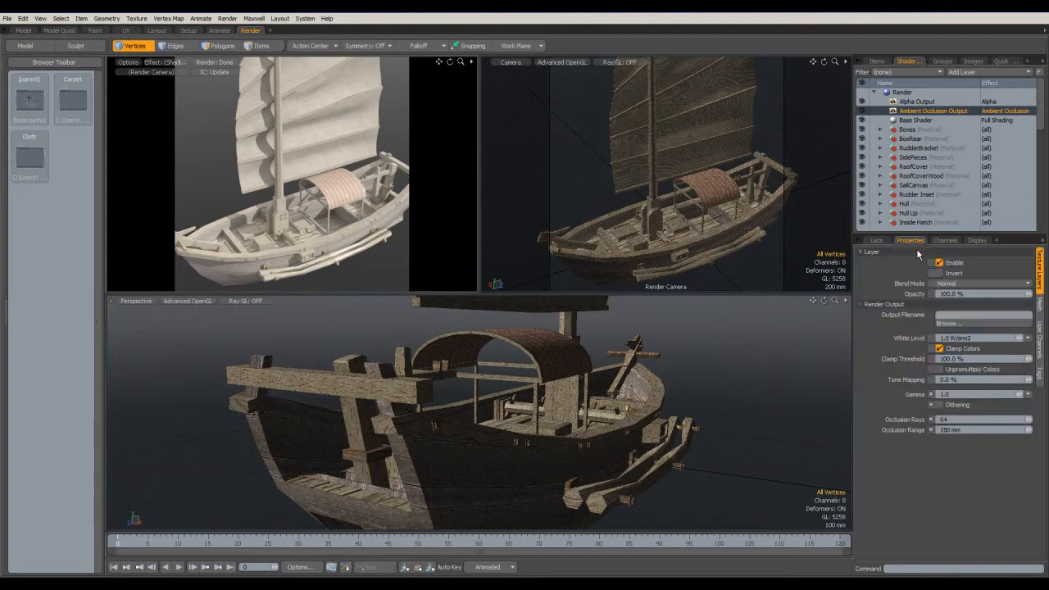
{"action": "left_click", "coordinate": [944, 420]}
{"action": "type", "text": "128"}
Bake the ambient occlusion render output and save the image as AO_Final in Targa format in the Bakes folder
{"action": "left_click", "coordinate": [228, 18]}
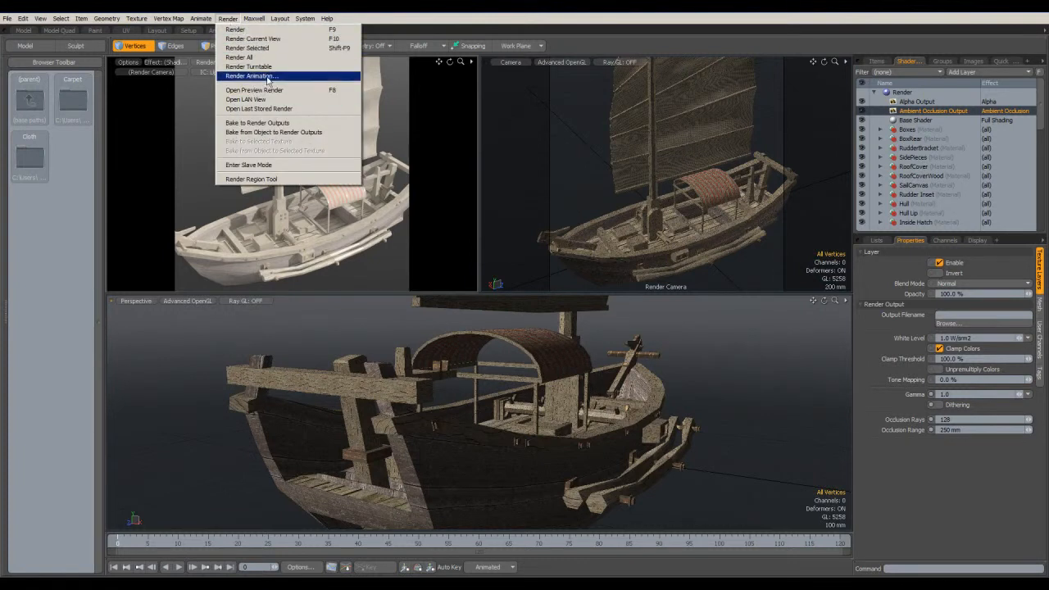
{"action": "left_click", "coordinate": [287, 123]}
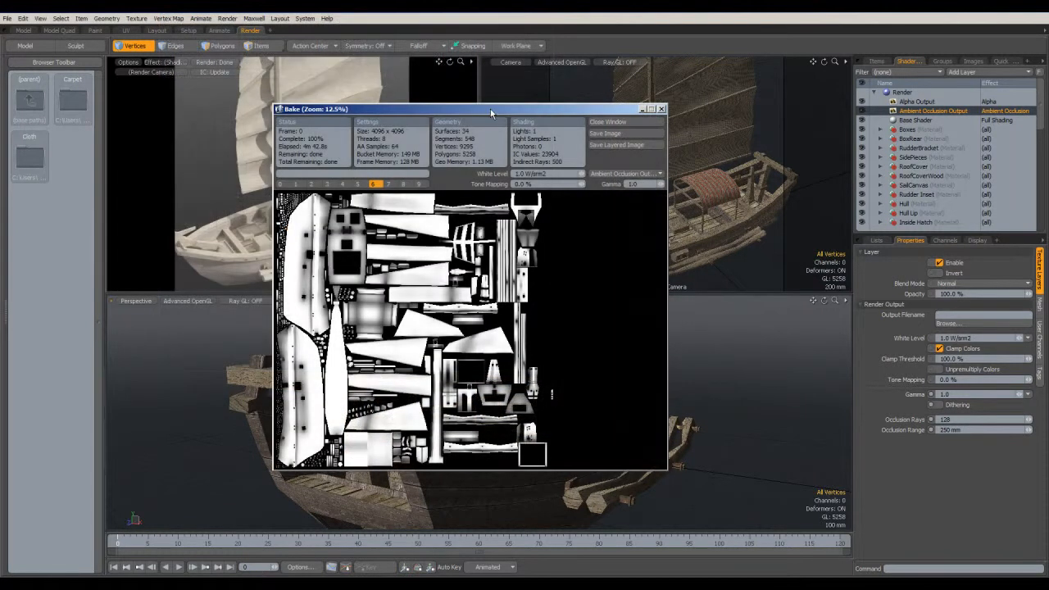
{"action": "left_click_drag", "start_coordinate": [490, 112], "coordinate": [486, 111]}
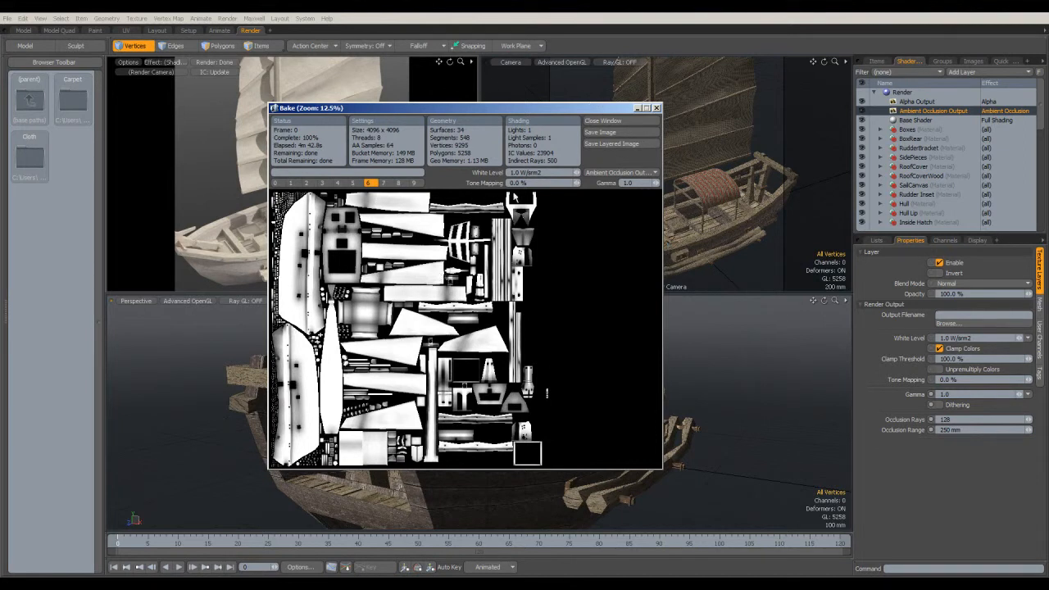
{"action": "left_click", "coordinate": [610, 135]}
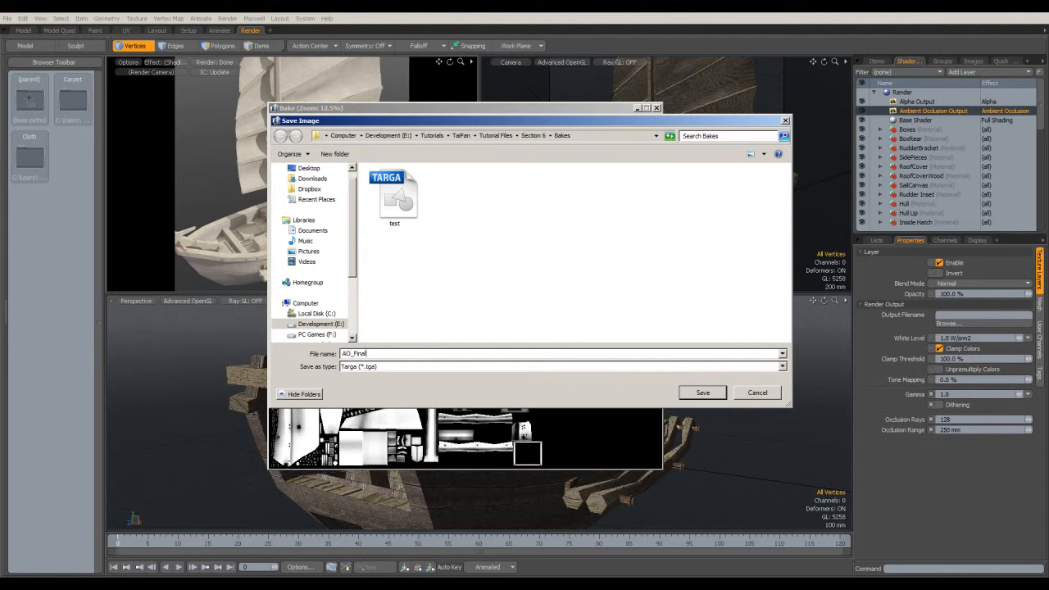
{"action": "left_click", "coordinate": [704, 394]}
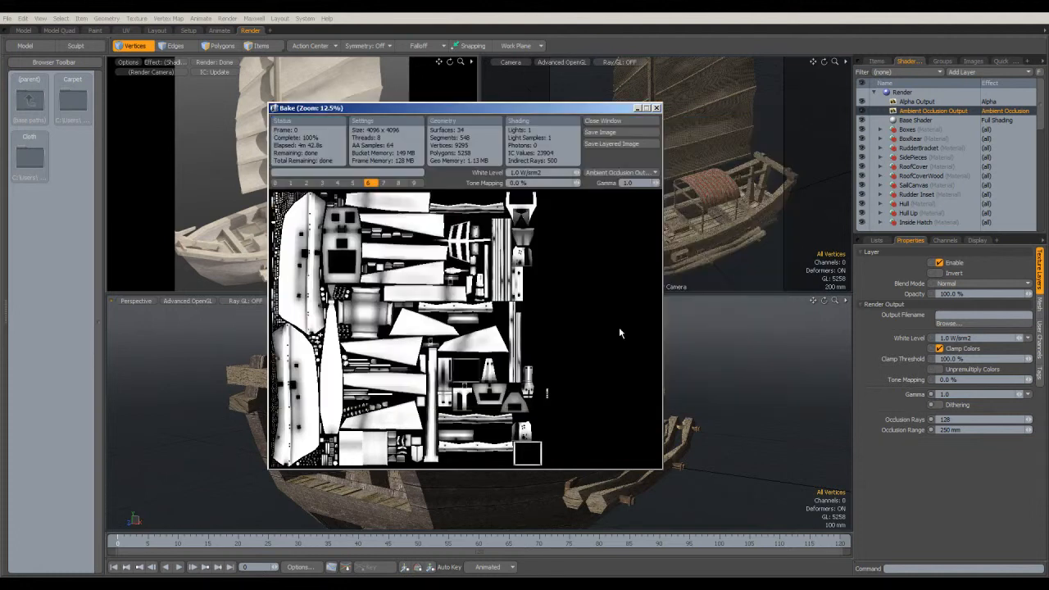
{"action": "left_click", "coordinate": [604, 123]}
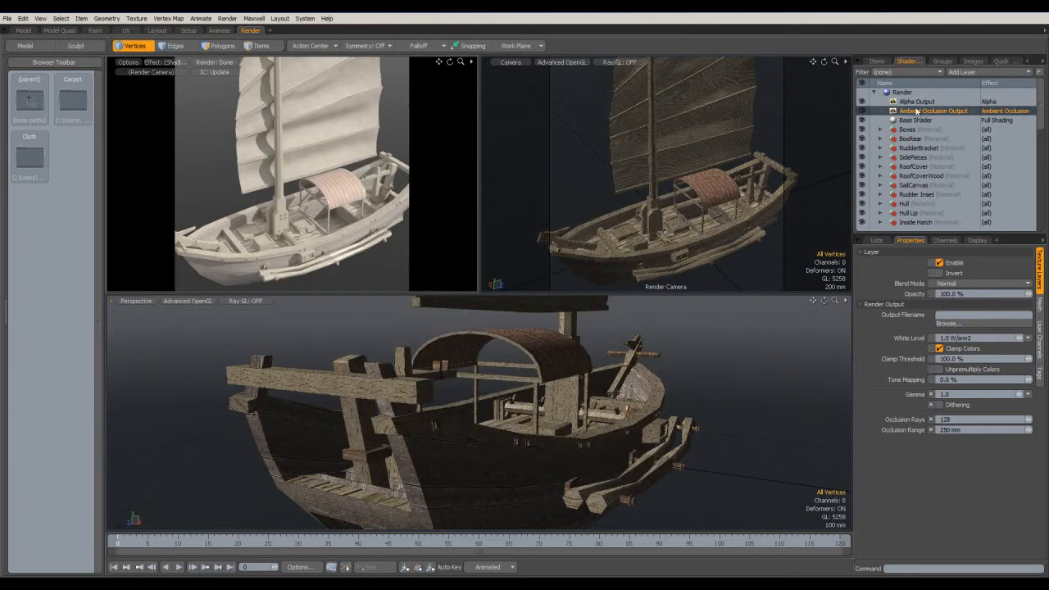
Add a new image map to the Boxes material group, saved as Diffuse_Color in Targa format in the Bakes folder
{"action": "left_click", "coordinate": [880, 149]}
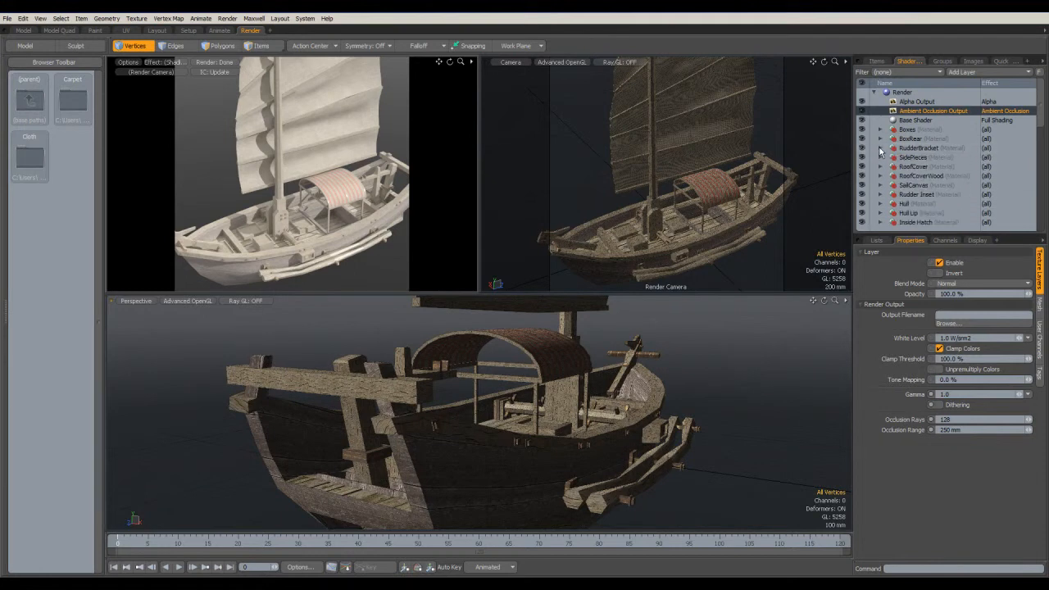
{"action": "left_click", "coordinate": [880, 148]}
{"action": "left_click", "coordinate": [908, 129]}
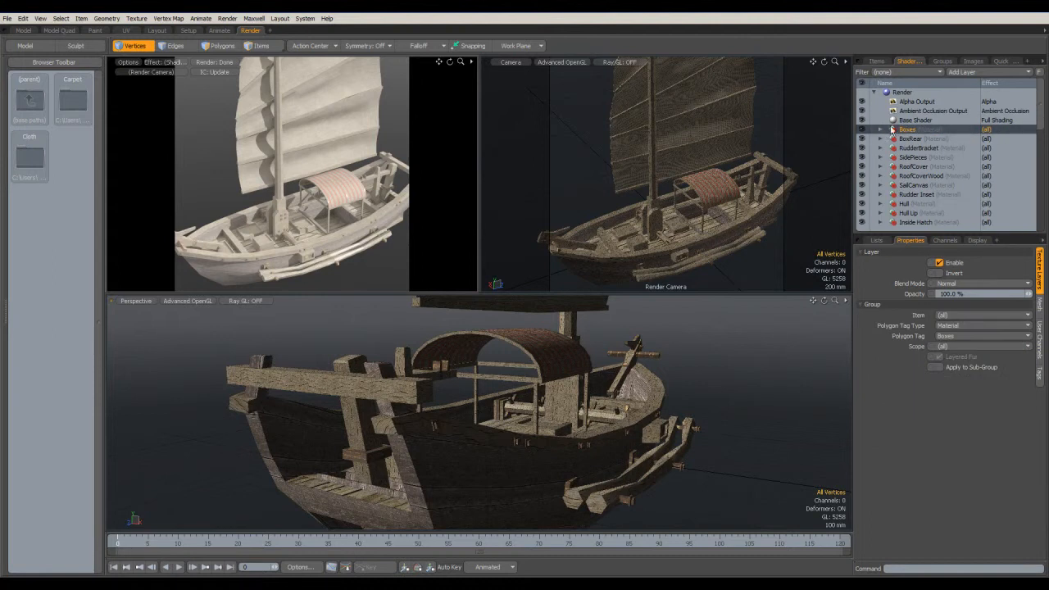
{"action": "left_click", "coordinate": [986, 69]}
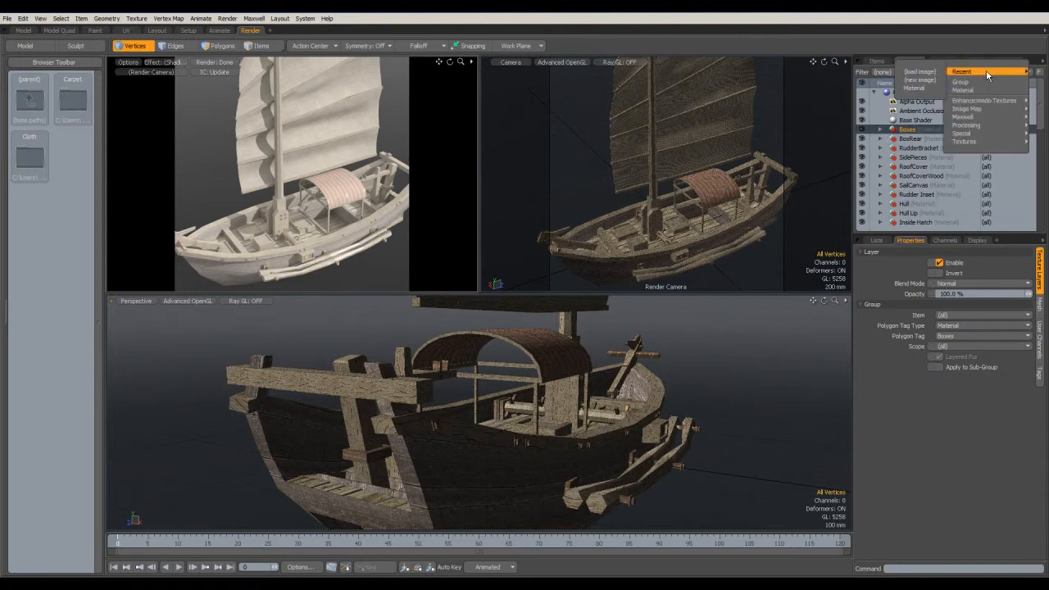
{"action": "mouse_move", "coordinate": [976, 122]}
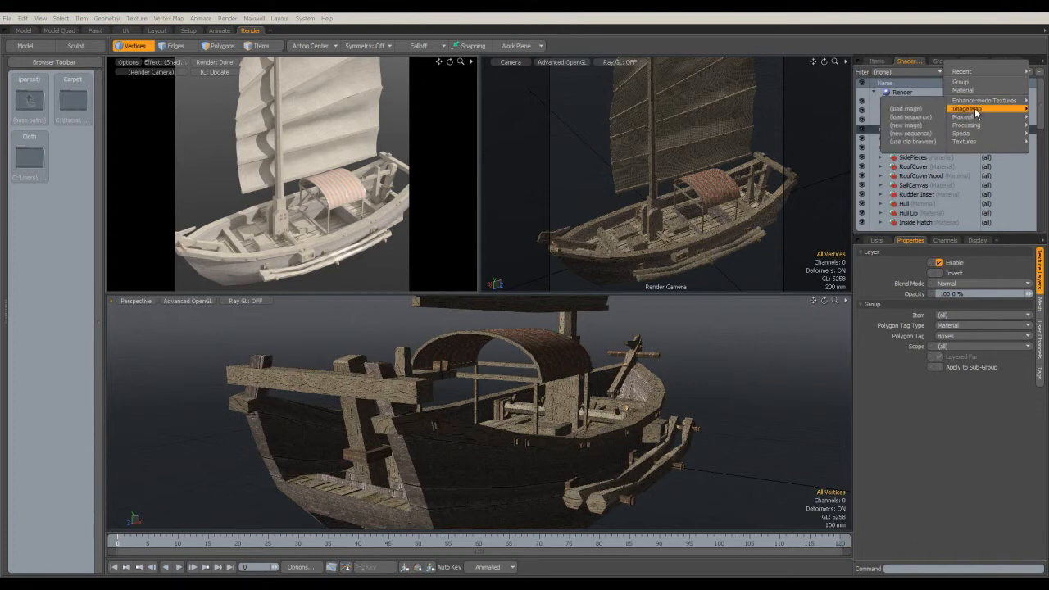
{"action": "left_click", "coordinate": [905, 125]}
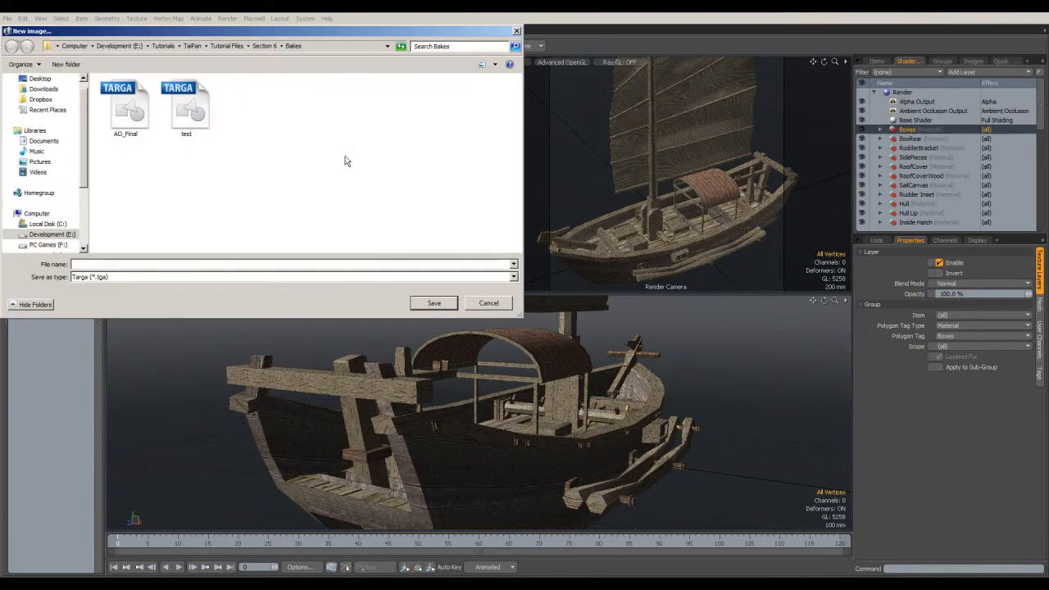
{"action": "type", "text": "Diffuse_Color"}
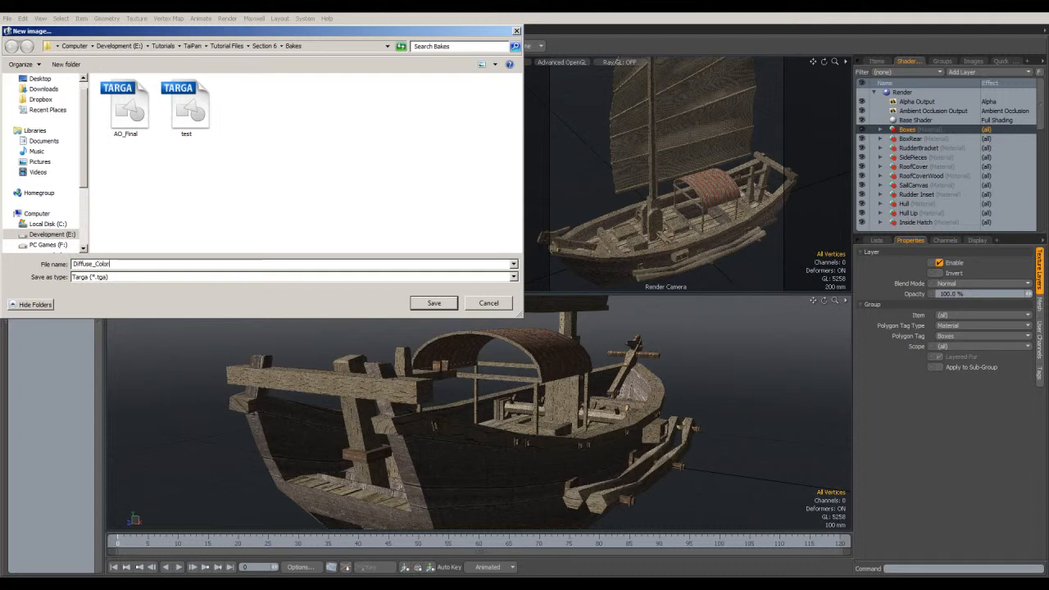
{"action": "left_click", "coordinate": [450, 305]}
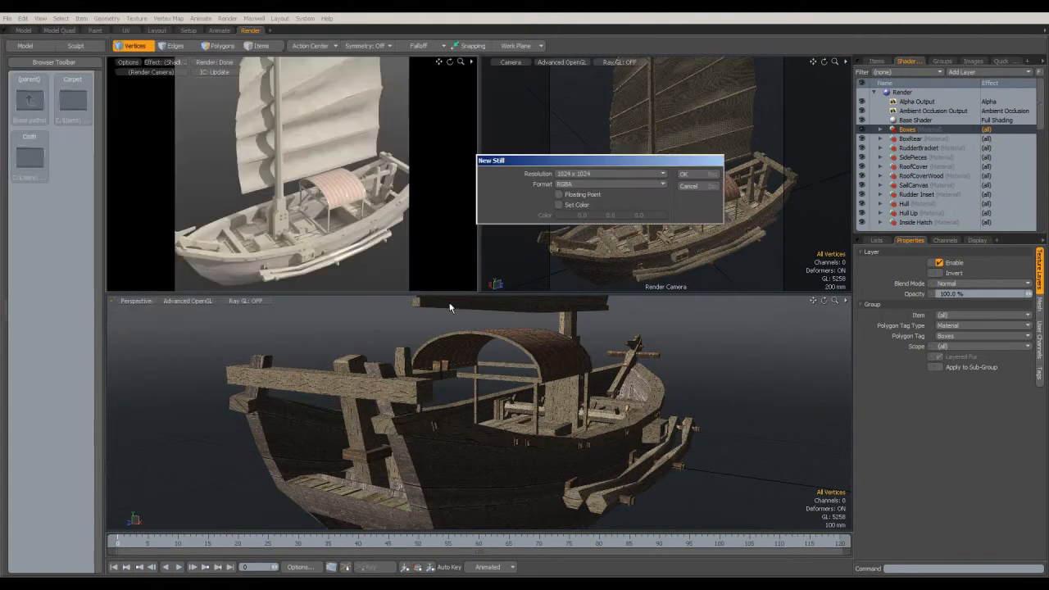
Create the new still image at 4096 x 4096 resolution in RGB format
{"action": "left_click", "coordinate": [597, 173]}
{"action": "left_click", "coordinate": [596, 186]}
{"action": "left_click", "coordinate": [662, 186]}
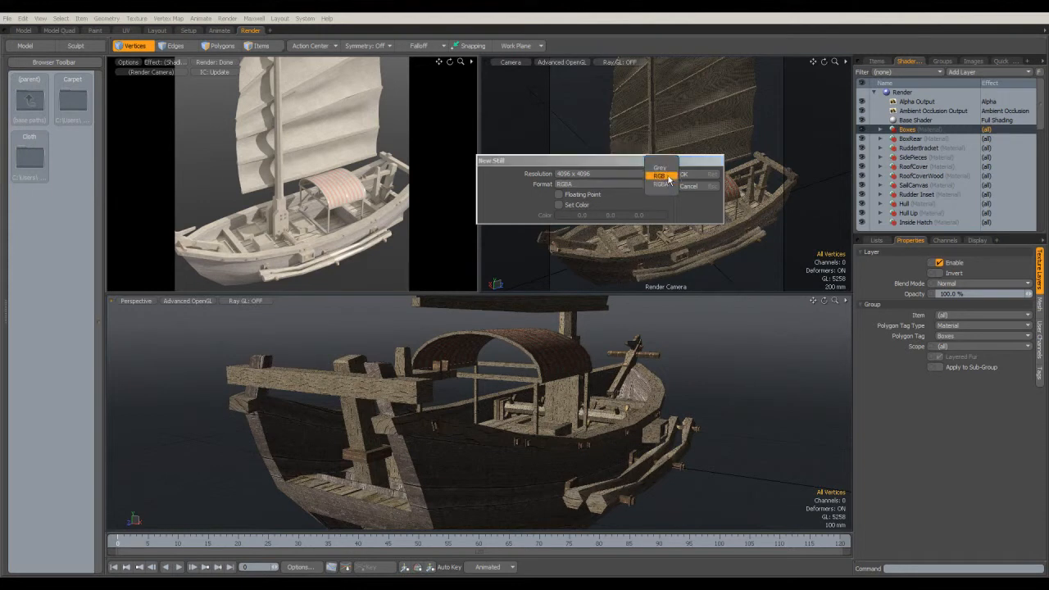
{"action": "left_click", "coordinate": [660, 176]}
{"action": "left_click", "coordinate": [685, 175]}
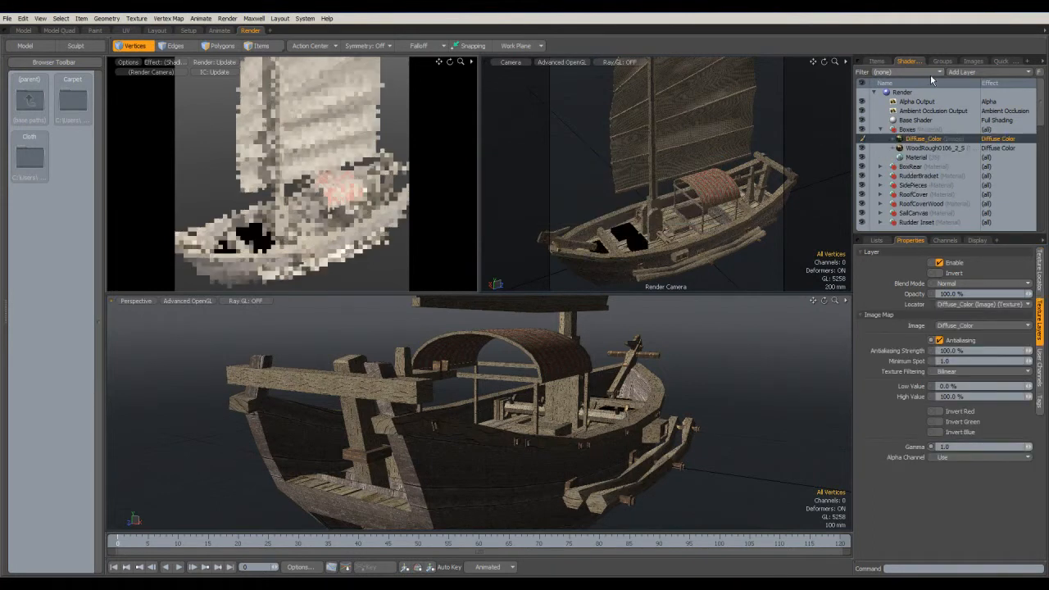
Move the Diffuse_Color layer out of the Boxes group to directly below the Base Shader, above all material groups
{"action": "left_click", "coordinate": [928, 131]}
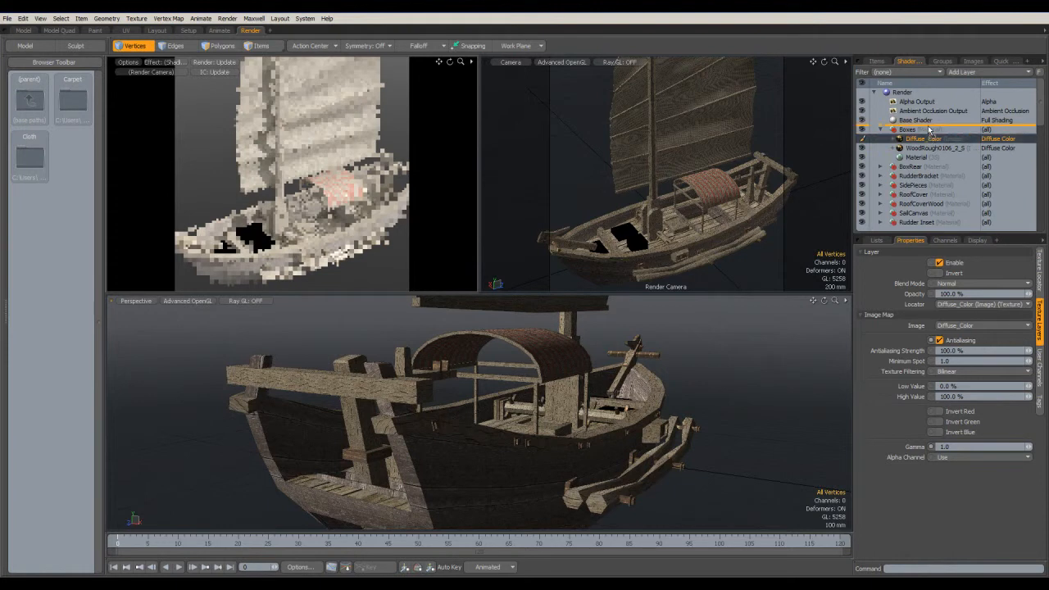
{"action": "left_click_drag", "start_coordinate": [925, 138], "coordinate": [912, 126]}
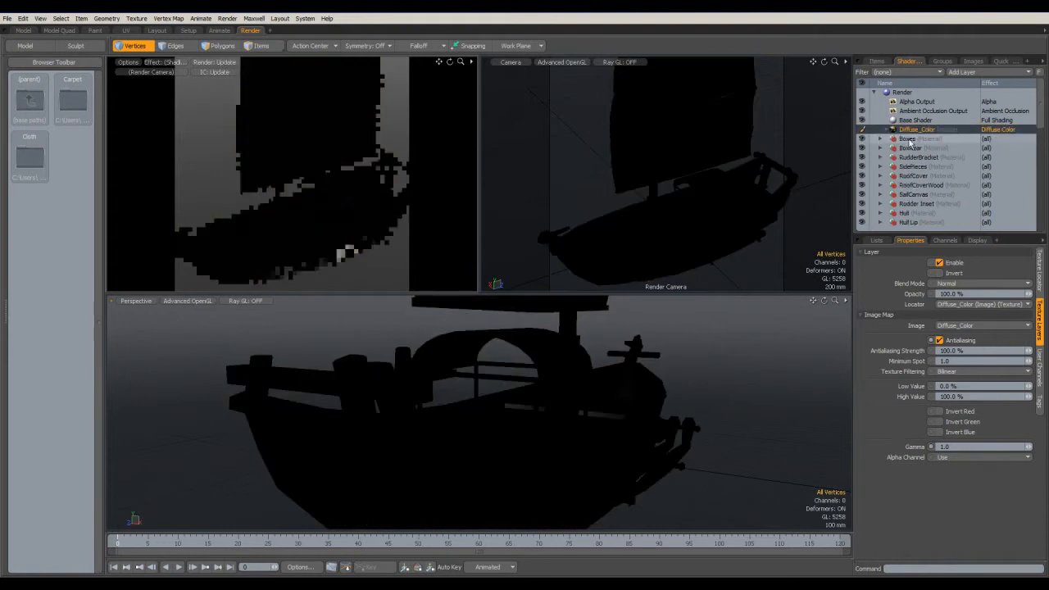
{"action": "left_click_drag", "start_coordinate": [1040, 115], "coordinate": [1037, 214]}
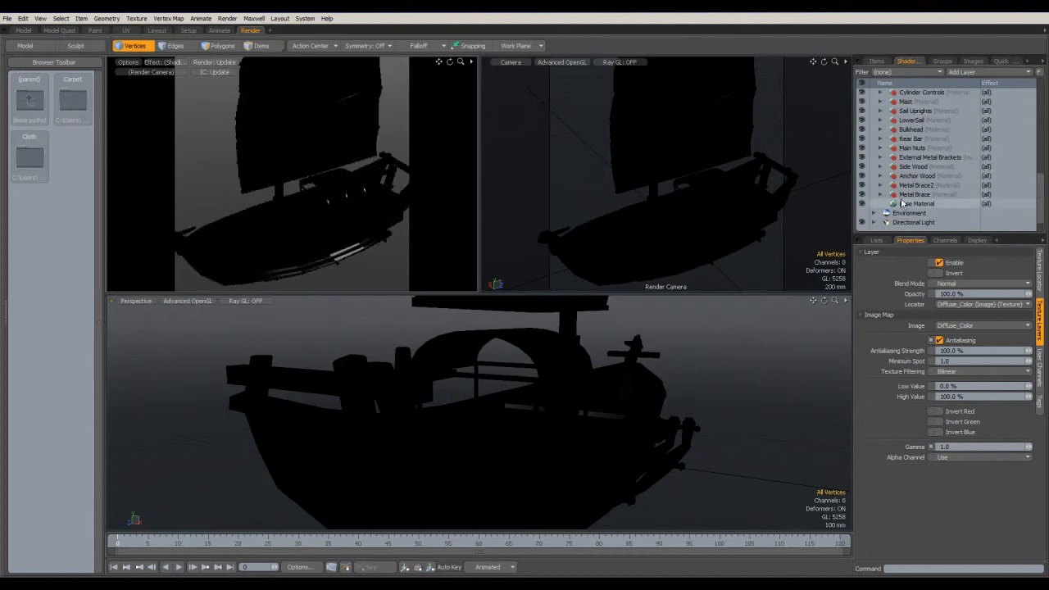
{"action": "left_click_drag", "start_coordinate": [1038, 212], "coordinate": [1043, 222]}
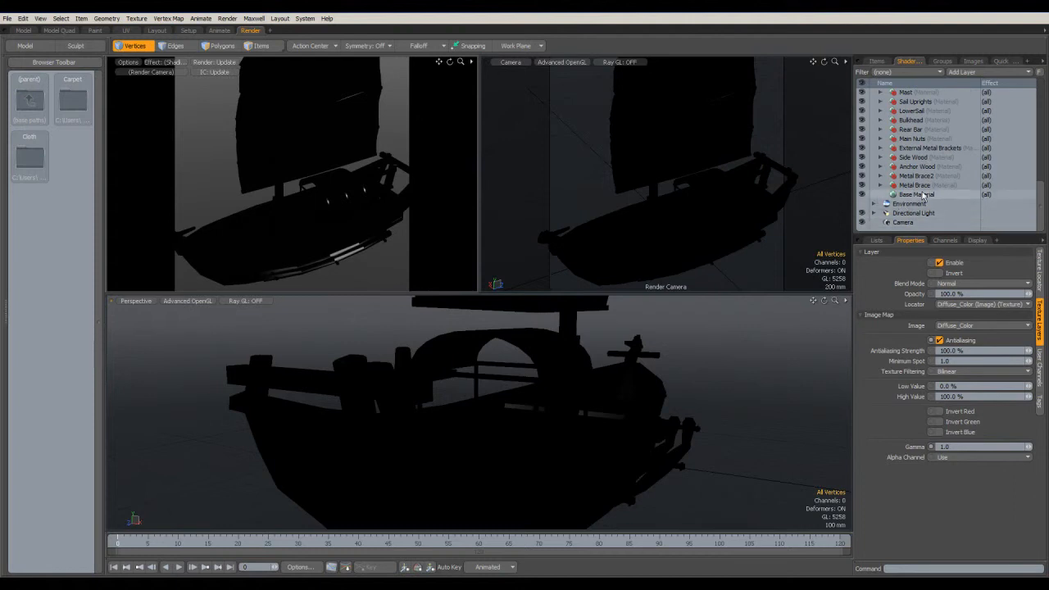
{"action": "left_click_drag", "start_coordinate": [1039, 195], "coordinate": [1043, 148]}
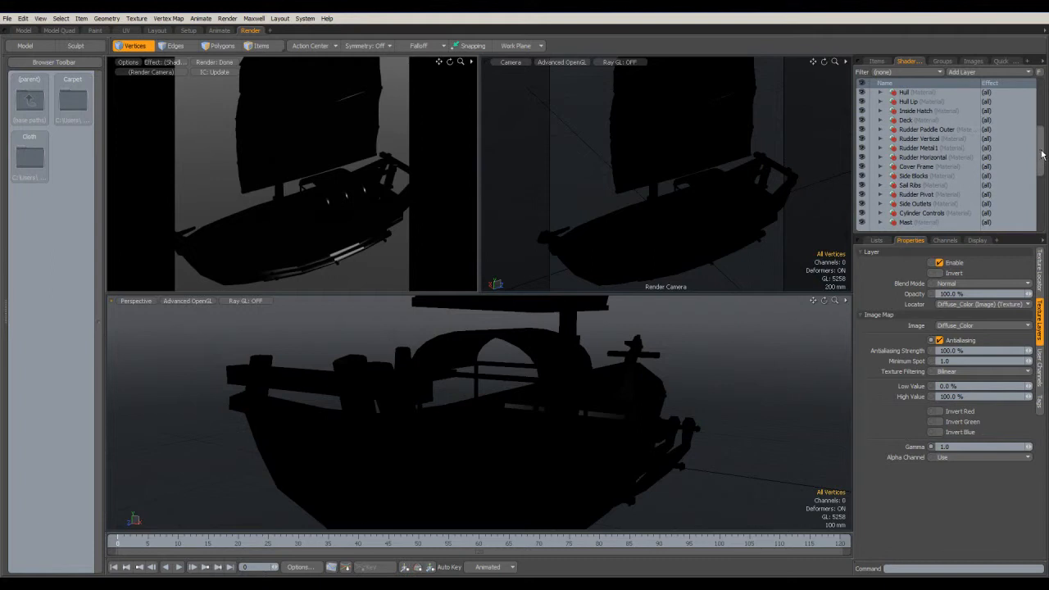
{"action": "scroll", "coordinate": [922, 186], "scroll_direction": "up", "scroll_amount": 5}
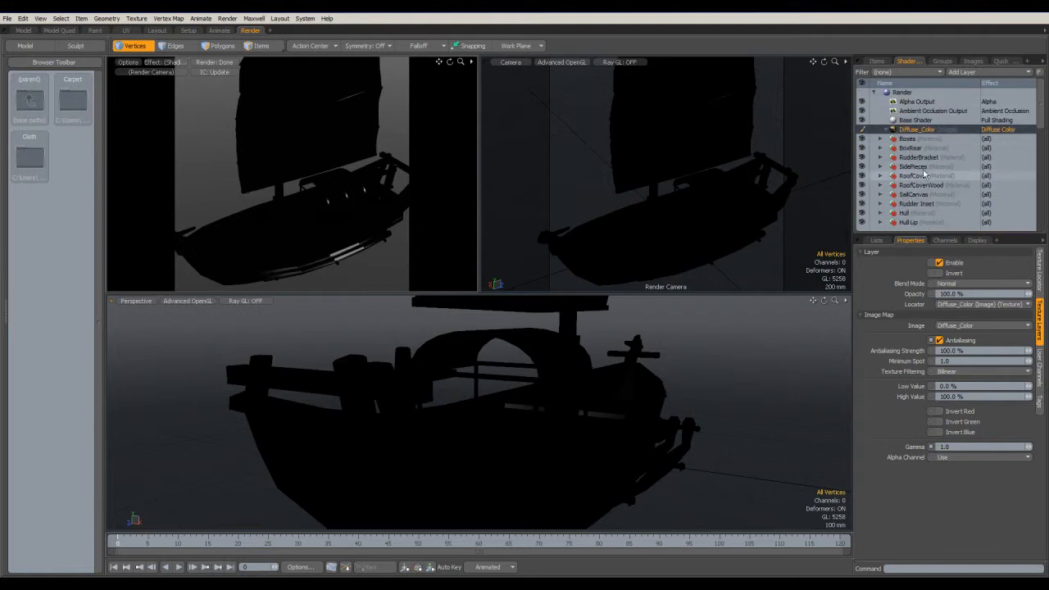
Check the Boxes group's texture effect and choose Sampan UVs as the UV map for the Diffuse_Color texture locator
{"action": "left_click", "coordinate": [881, 139]}
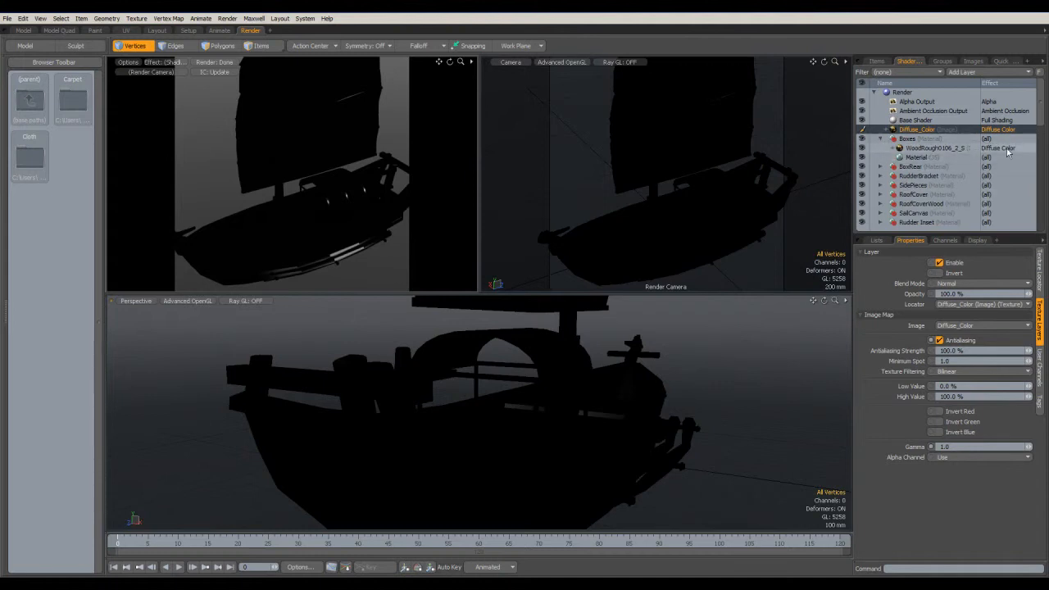
{"action": "left_click", "coordinate": [881, 139]}
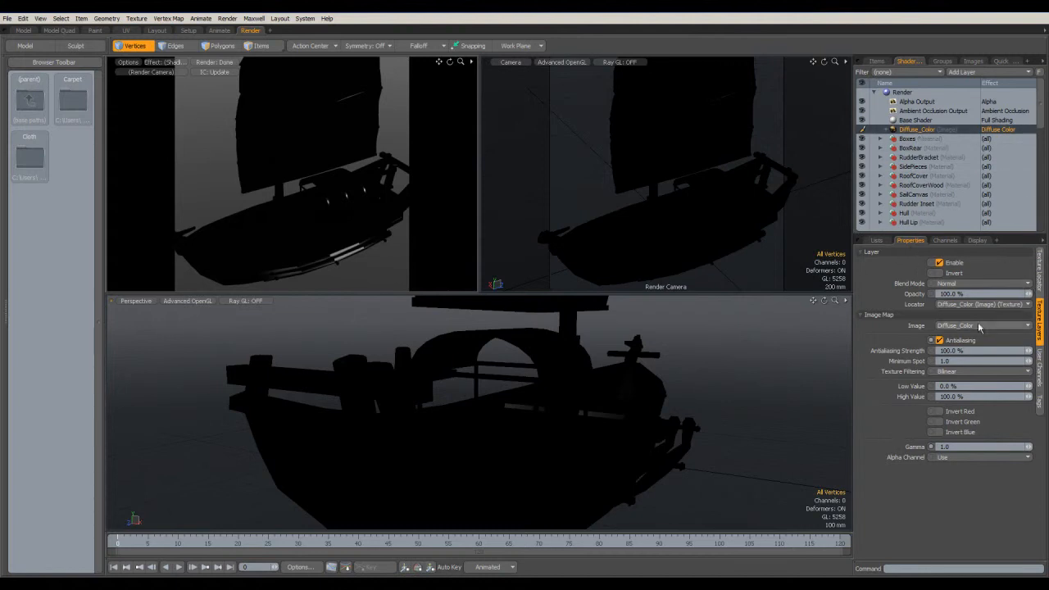
{"action": "left_click", "coordinate": [1039, 274]}
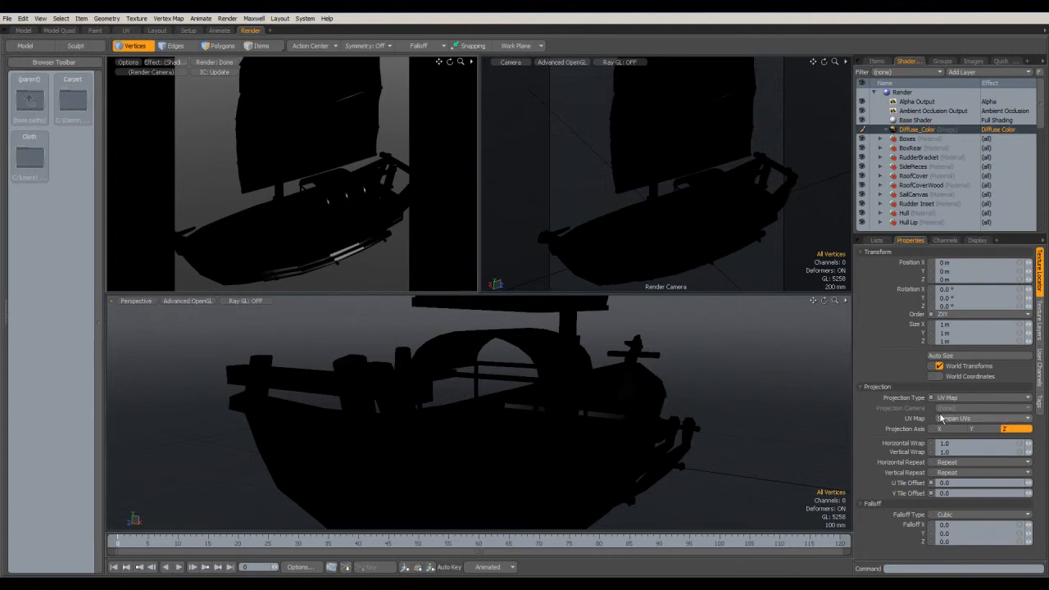
{"action": "left_click", "coordinate": [993, 419]}
{"action": "left_click", "coordinate": [990, 422]}
Turn off antialiasing for the wood image texture in the Boxes material group
{"action": "left_click", "coordinate": [881, 139]}
{"action": "left_click", "coordinate": [935, 147]}
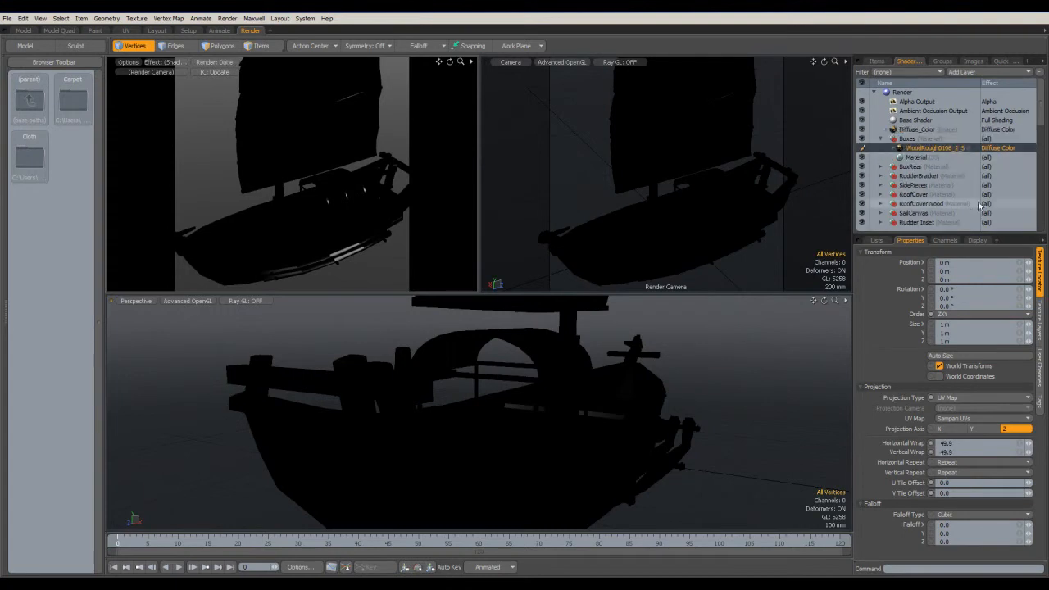
{"action": "left_click", "coordinate": [1041, 316]}
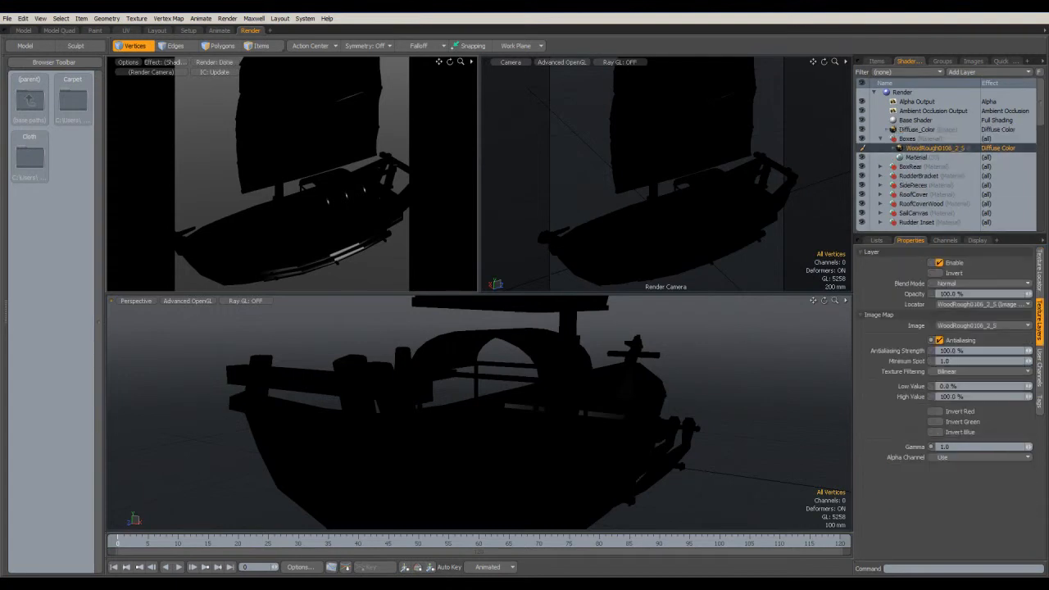
{"action": "left_click", "coordinate": [940, 341]}
{"action": "left_click", "coordinate": [880, 139]}
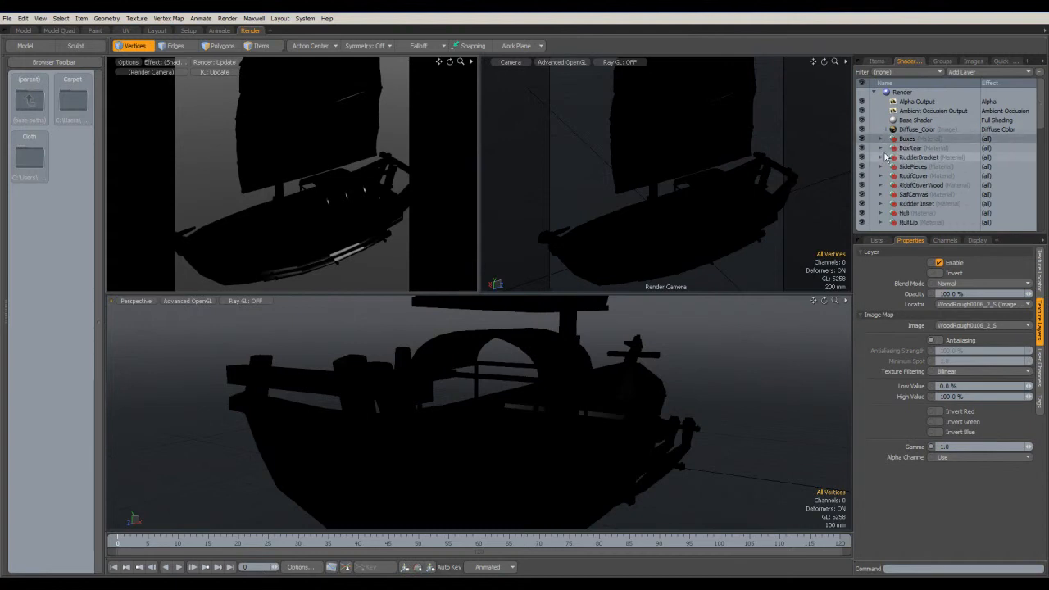
Turn off antialiasing for the image textures in the BoxRear and RudderBracket material groups
{"action": "left_click", "coordinate": [881, 148]}
{"action": "left_click", "coordinate": [934, 156]}
{"action": "left_click", "coordinate": [940, 340]}
{"action": "left_click", "coordinate": [939, 340]}
{"action": "left_click", "coordinate": [882, 147]}
{"action": "left_click", "coordinate": [881, 156]}
{"action": "left_click", "coordinate": [934, 166]}
{"action": "left_click", "coordinate": [939, 340]}
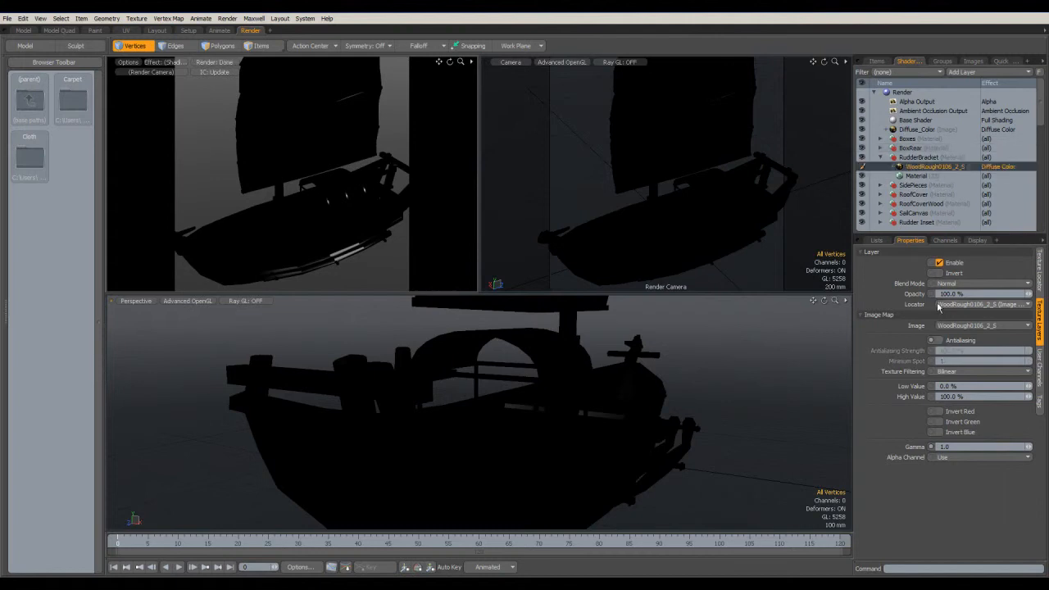
{"action": "left_click", "coordinate": [881, 157]}
Turn off antialiasing for the image textures in the material groups from SidePieces through Metal Brace and for the Diffuse_Color layer
{"action": "left_click", "coordinate": [881, 166]}
{"action": "left_click", "coordinate": [930, 176]}
{"action": "left_click", "coordinate": [940, 340]}
{"action": "left_click", "coordinate": [880, 166]}
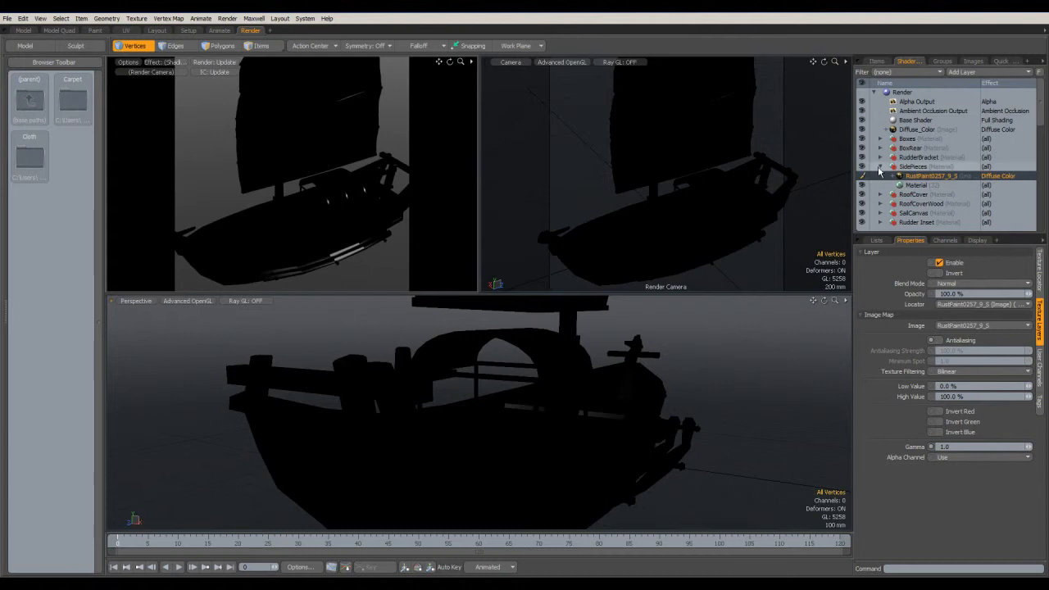
{"action": "left_click", "coordinate": [880, 176]}
{"action": "left_click", "coordinate": [913, 186]}
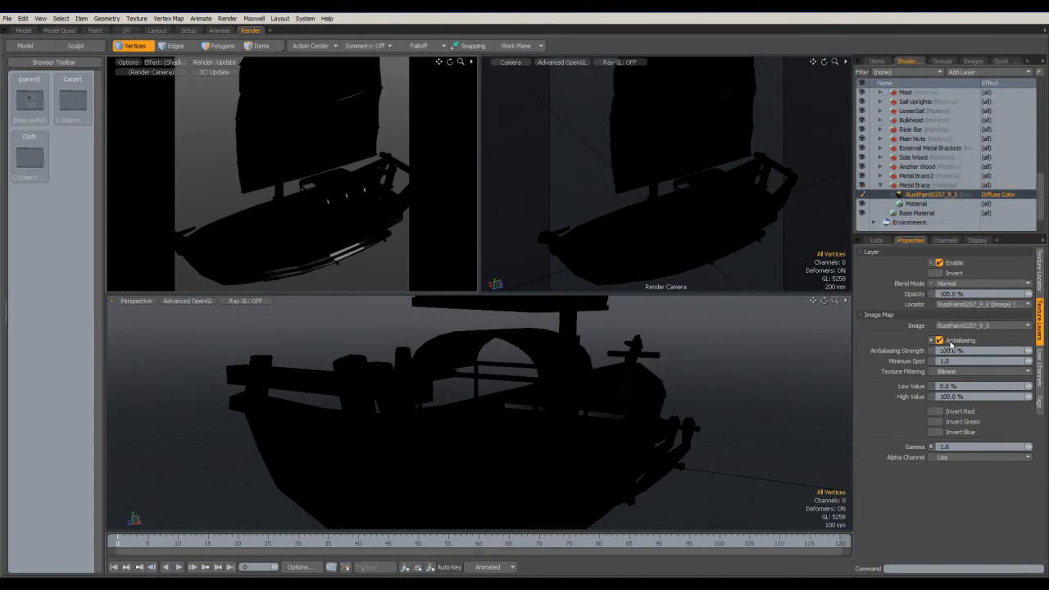
{"action": "left_click", "coordinate": [940, 340]}
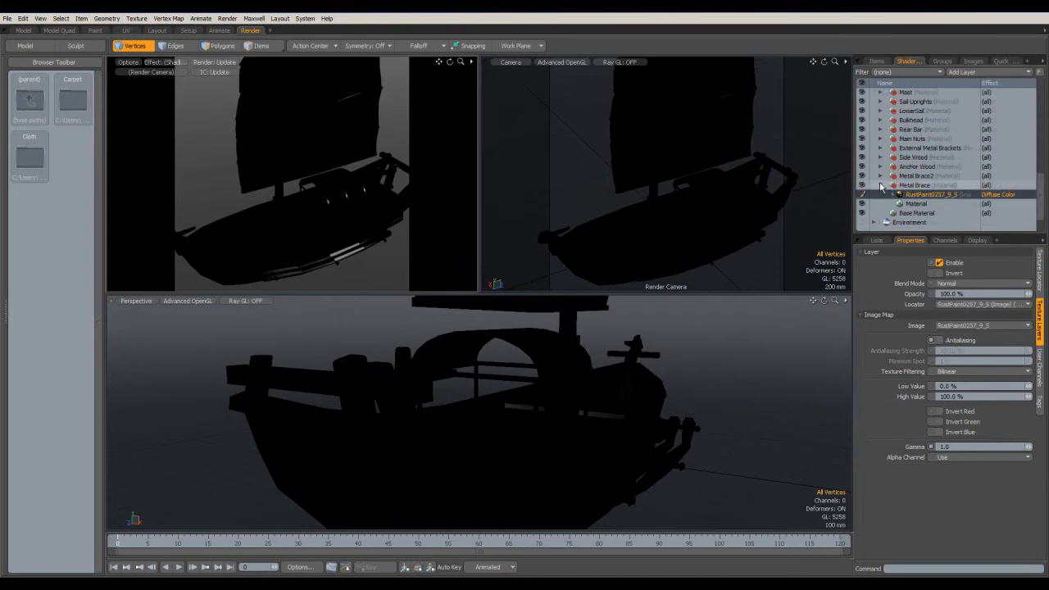
{"action": "scroll", "coordinate": [910, 156], "scroll_direction": "up", "scroll_amount": 10}
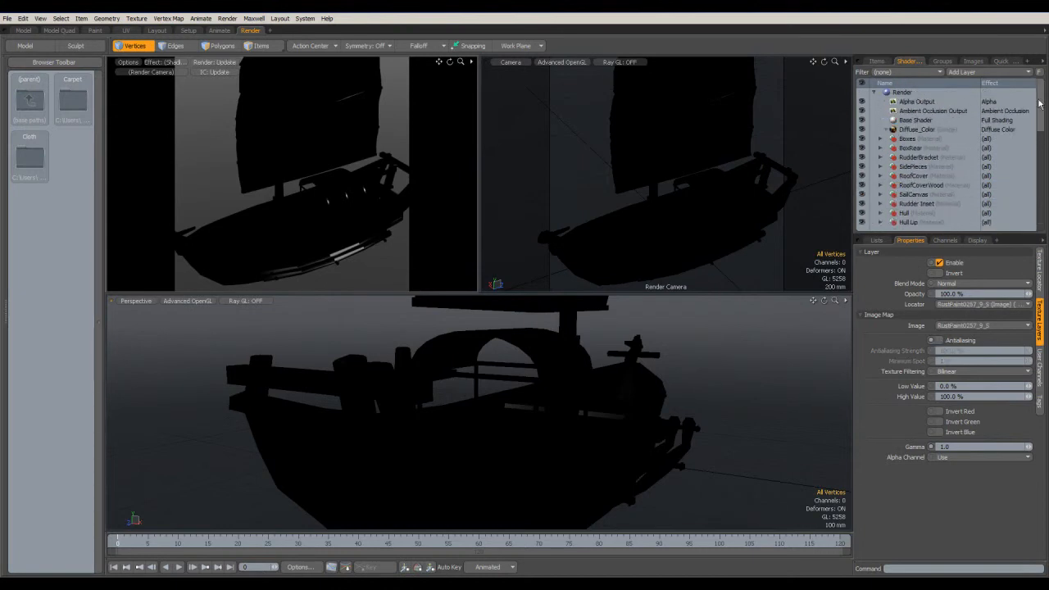
{"action": "left_click", "coordinate": [924, 131]}
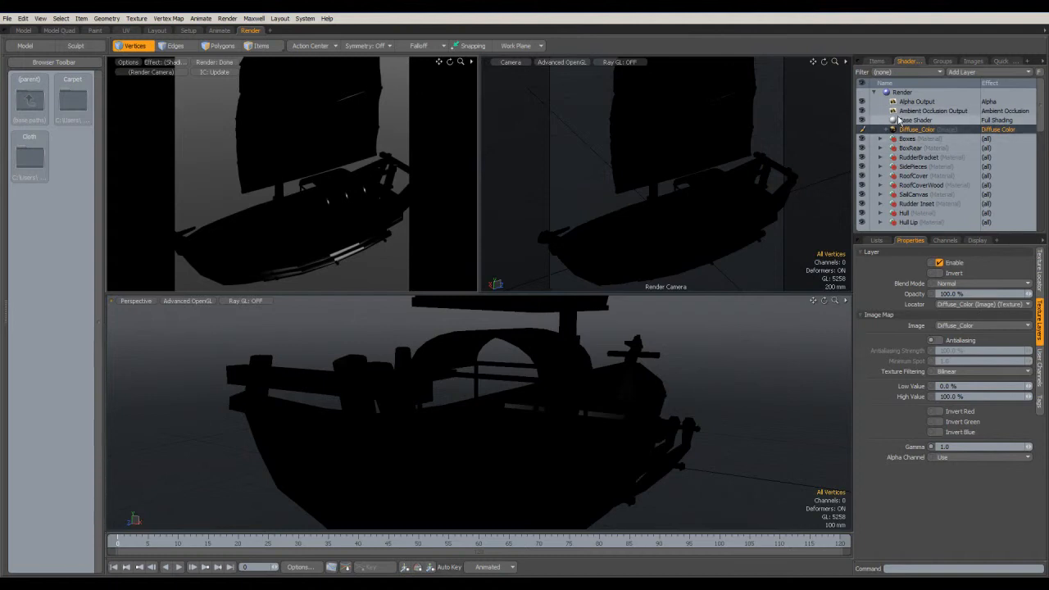
Select the sampan mesh together with the Diffuse_Color layer and check the layer's UV projection settings
{"action": "left_click", "coordinate": [876, 240]}
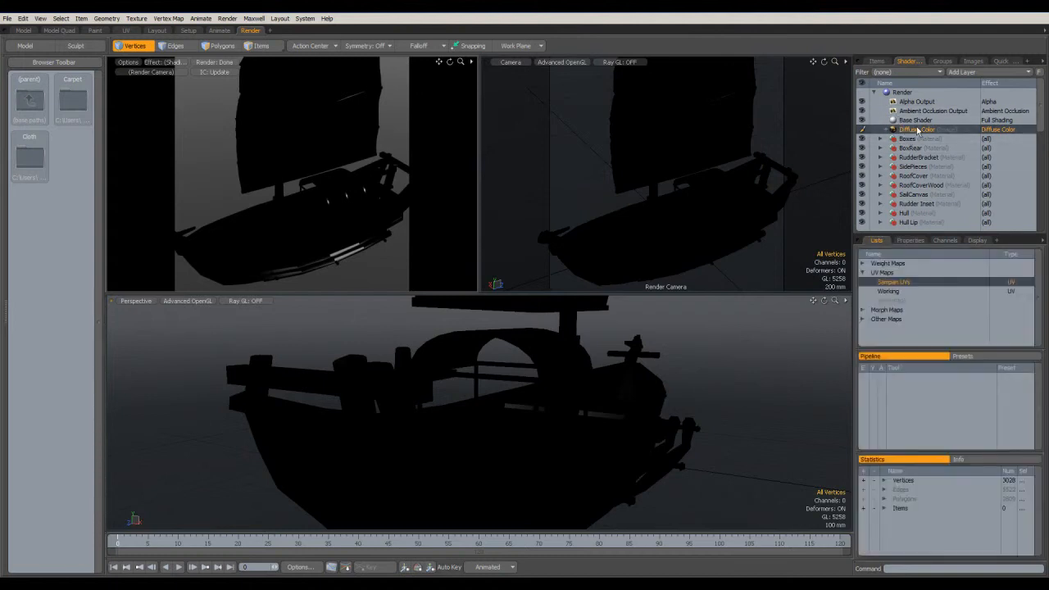
{"action": "left_click", "coordinate": [876, 61]}
{"action": "left_click", "coordinate": [907, 61]}
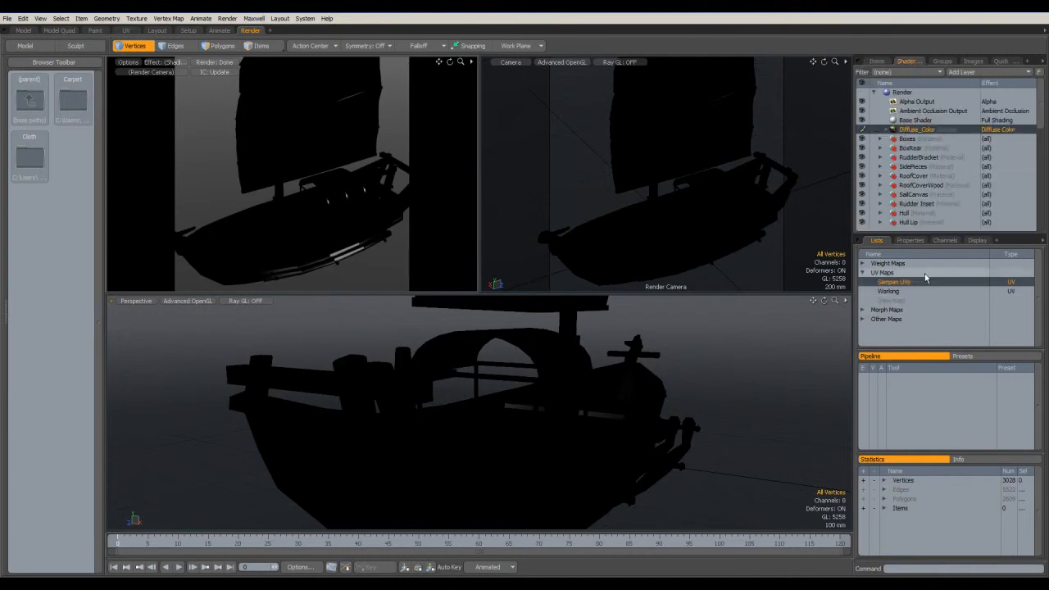
{"action": "left_click", "coordinate": [911, 240]}
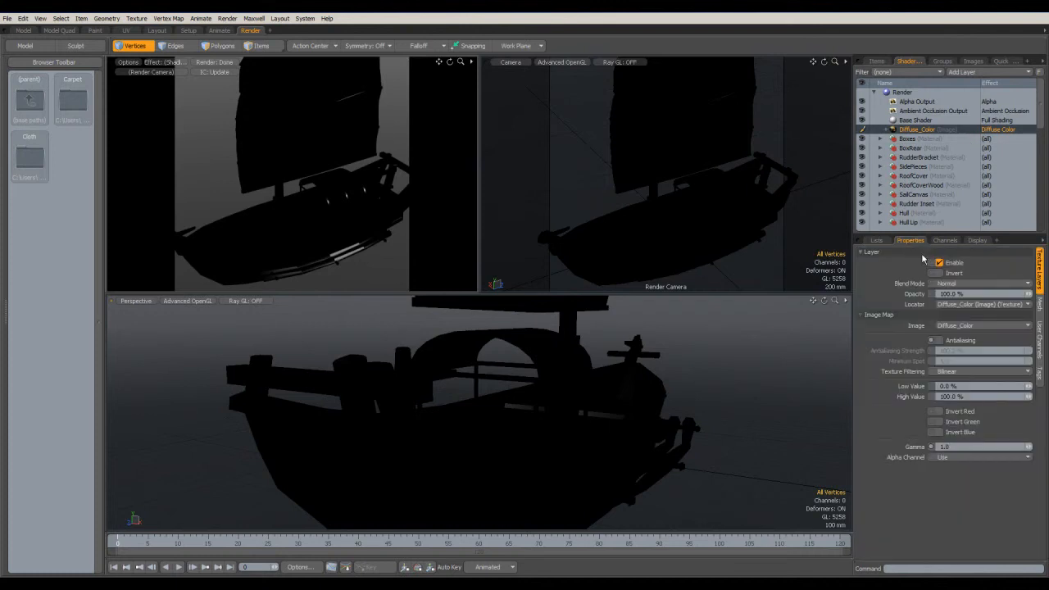
{"action": "left_click", "coordinate": [926, 120]}
{"action": "left_click", "coordinate": [925, 129]}
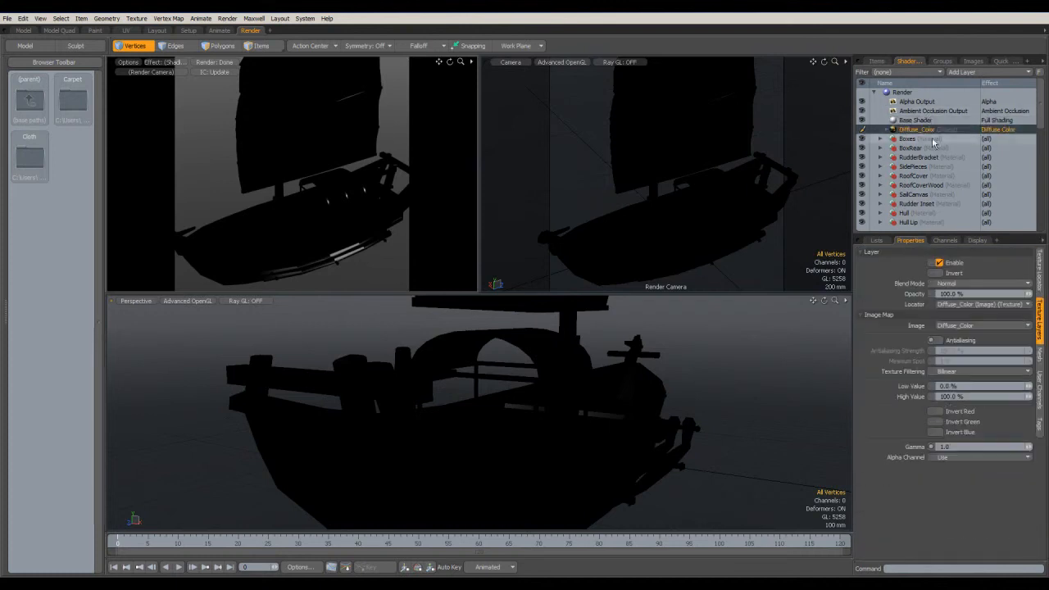
{"action": "left_click", "coordinate": [1040, 281]}
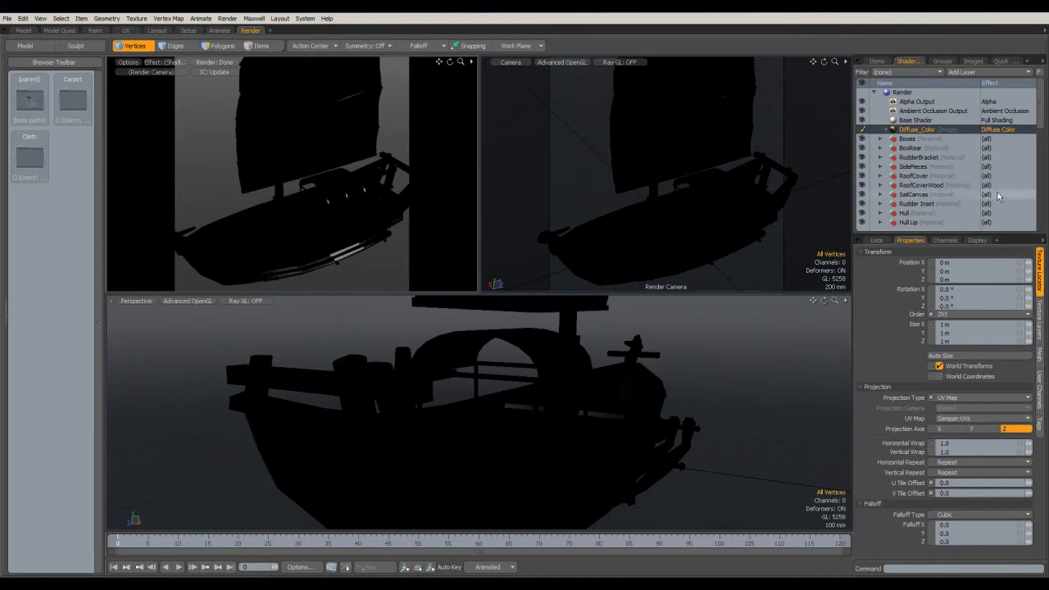
Bake the Diffuse_Color layer to its texture and save the result as the Targa image Diffuse_Color in the Bakes folder
{"action": "right_click", "coordinate": [915, 129]}
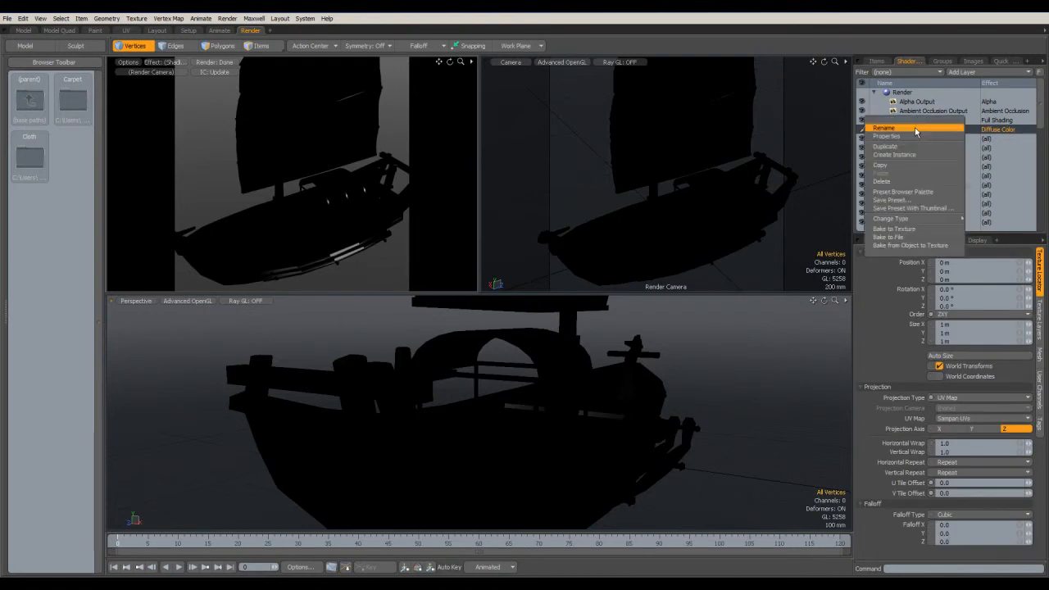
{"action": "left_click", "coordinate": [909, 229]}
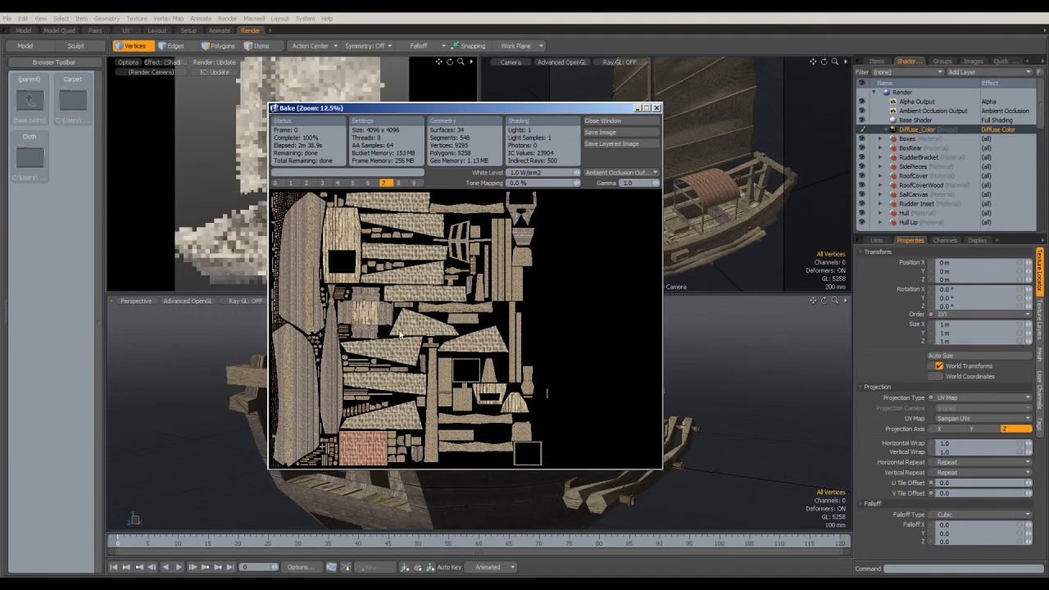
{"action": "left_click", "coordinate": [601, 132]}
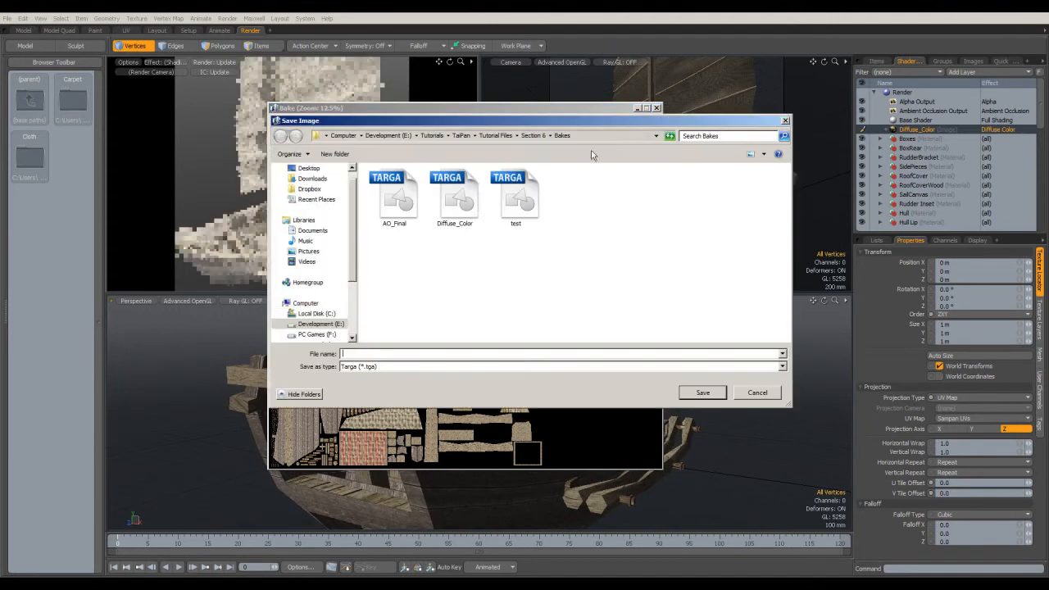
{"action": "left_click", "coordinate": [453, 215]}
{"action": "left_click", "coordinate": [702, 393]}
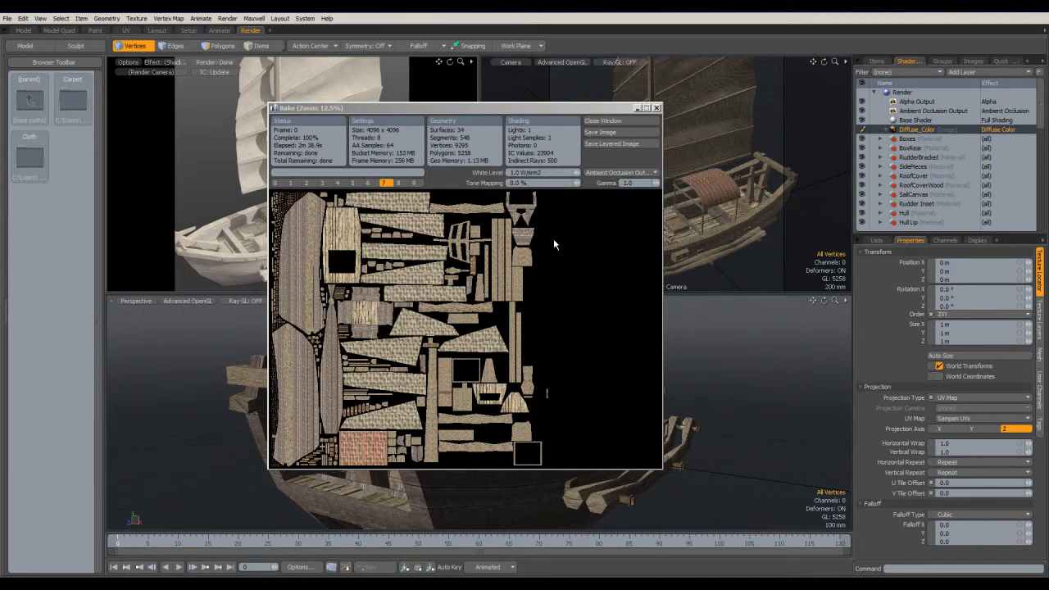
{"action": "left_click", "coordinate": [634, 119]}
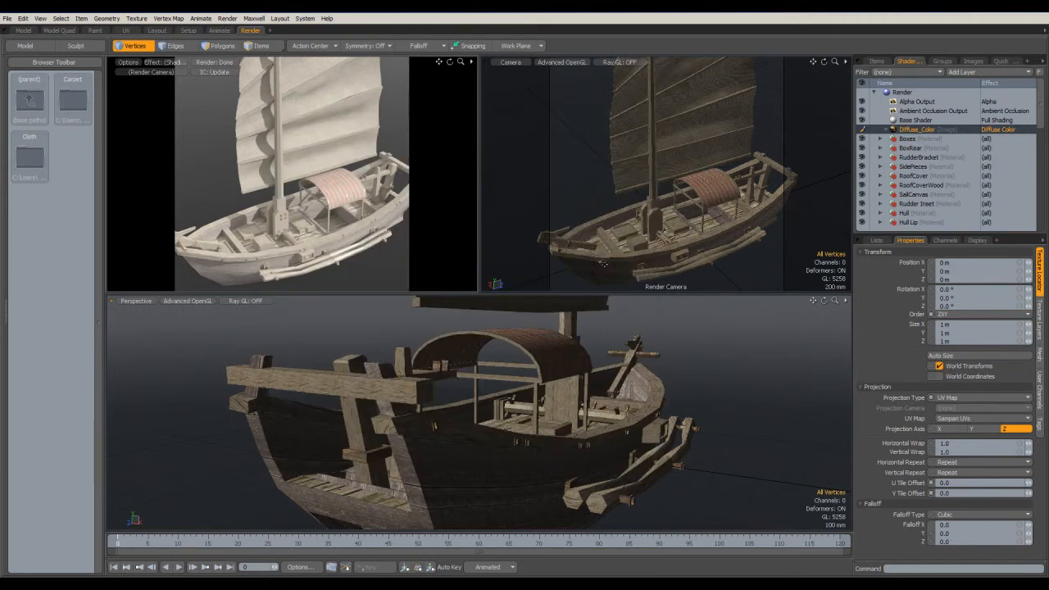
Compare the sampan with the Diffuse_Color layer hidden and shown, and check the layer's texture settings
{"action": "left_click_drag", "start_coordinate": [623, 402], "coordinate": [439, 436], "text": "alt"}
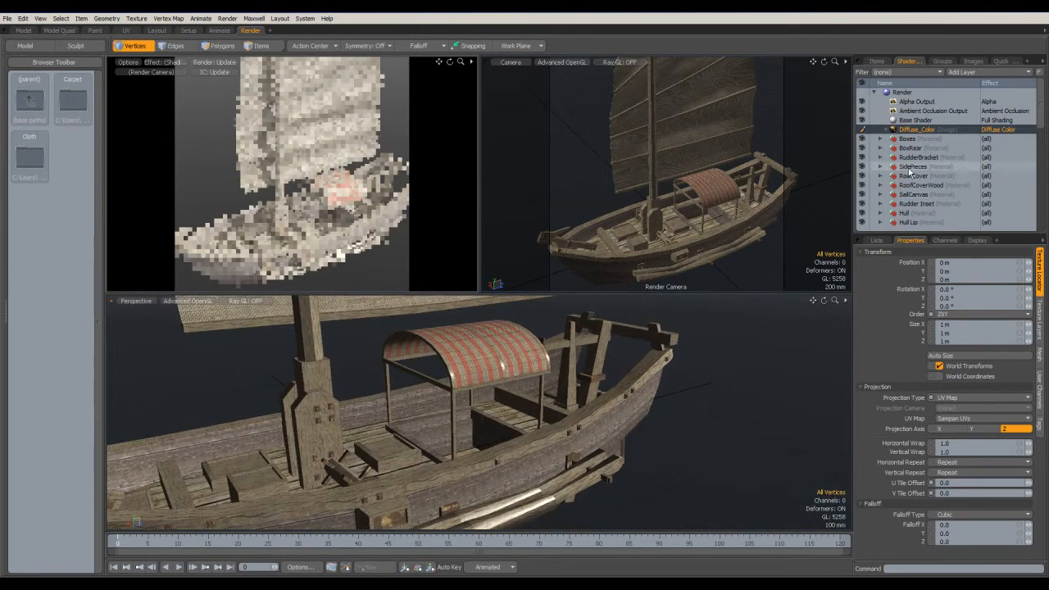
{"action": "left_click", "coordinate": [863, 130]}
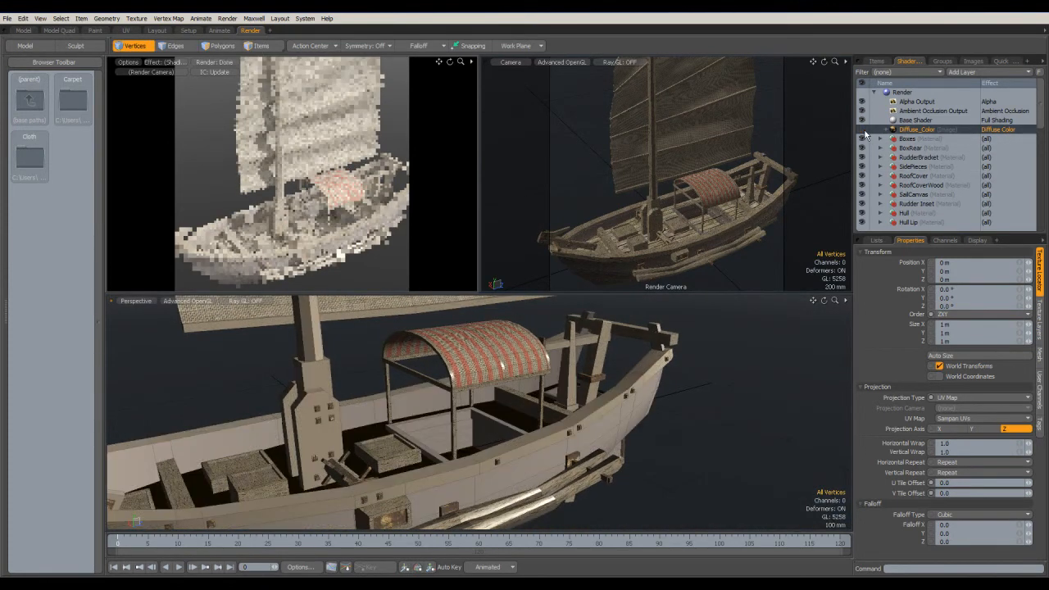
{"action": "left_click", "coordinate": [863, 130]}
{"action": "left_click", "coordinate": [863, 130]}
{"action": "left_click", "coordinate": [863, 131]}
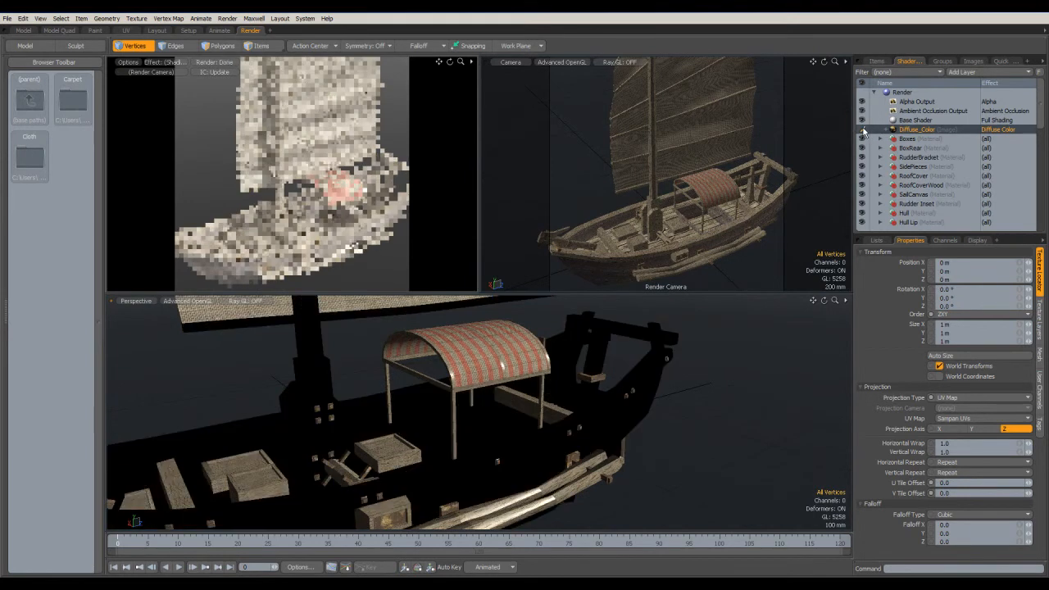
{"action": "left_click", "coordinate": [911, 147]}
{"action": "left_click", "coordinate": [917, 130]}
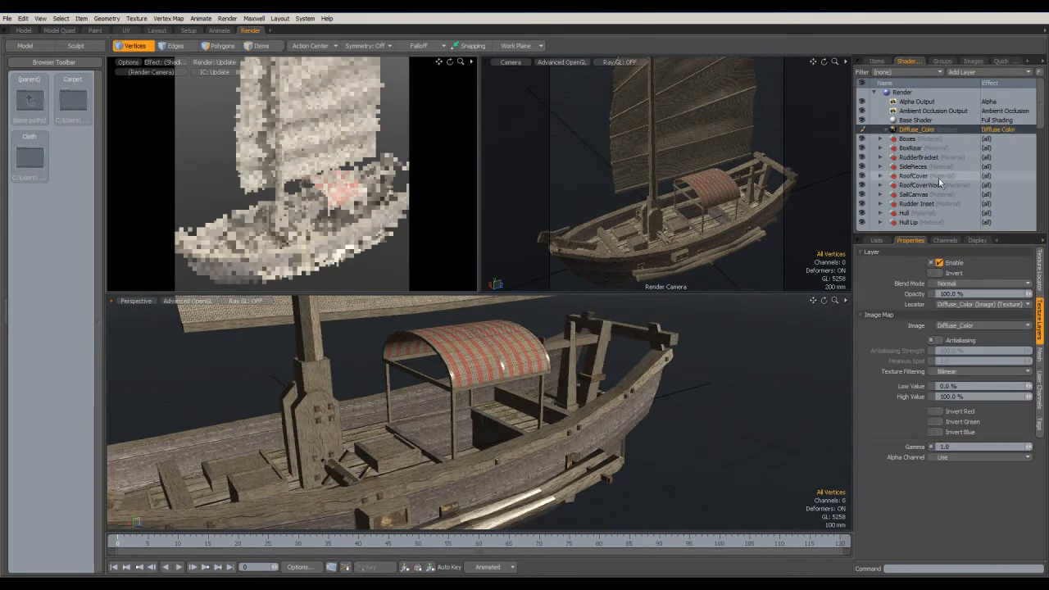
{"action": "scroll", "coordinate": [916, 187], "scroll_direction": "down", "scroll_amount": 5}
{"action": "scroll", "coordinate": [916, 189], "scroll_direction": "up", "scroll_amount": 5}
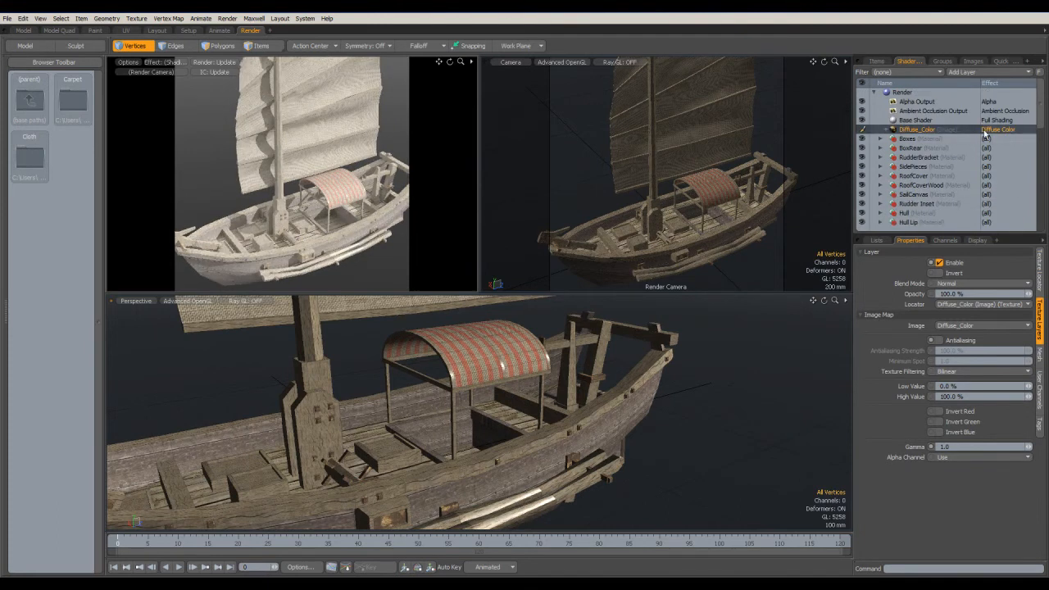
Inspect the baked diffuse color up close on the mast base, deck, boxes and hull, and on the whole sampan
{"action": "left_click_drag", "start_coordinate": [421, 395], "coordinate": [423, 424], "text": "alt"}
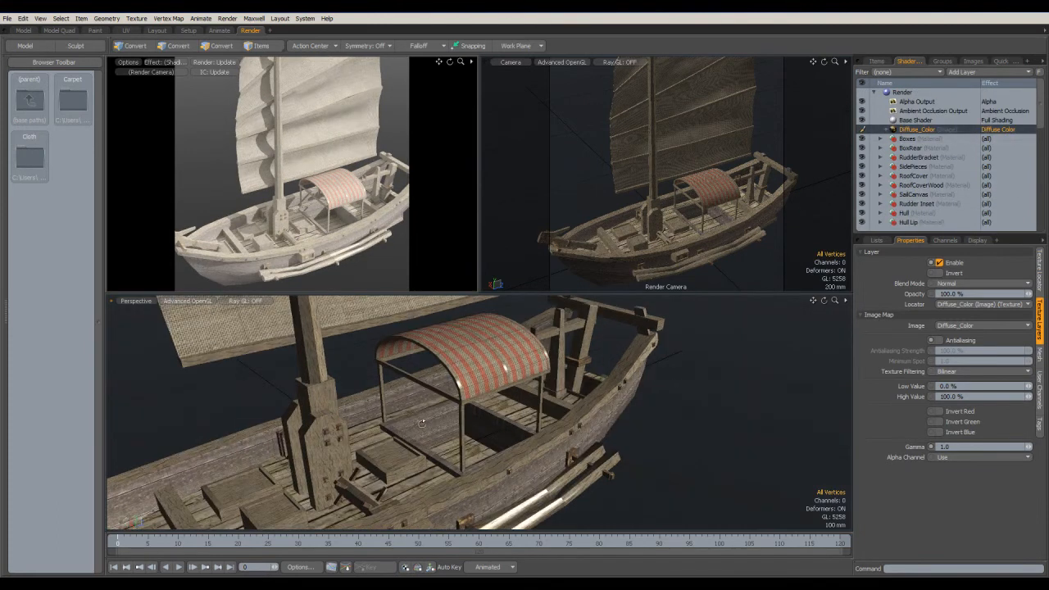
{"action": "left_click_drag", "start_coordinate": [370, 457], "coordinate": [400, 444], "text": "alt"}
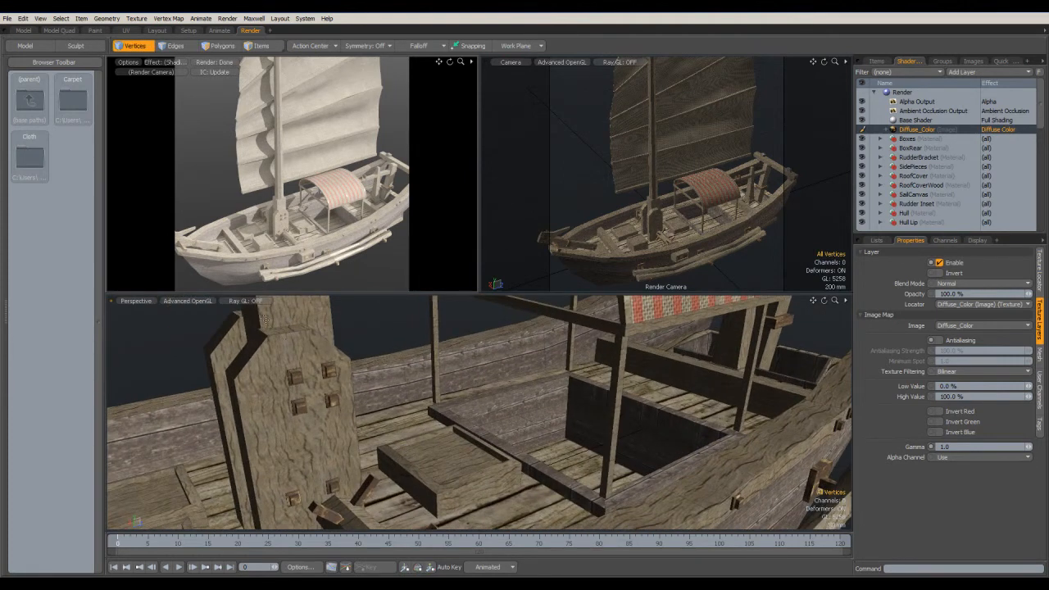
{"action": "left_click_drag", "start_coordinate": [286, 398], "coordinate": [385, 398], "text": "alt"}
{"action": "left_click_drag", "start_coordinate": [574, 394], "coordinate": [608, 407], "text": "alt"}
{"action": "left_click_drag", "start_coordinate": [492, 414], "coordinate": [565, 464], "text": "alt"}
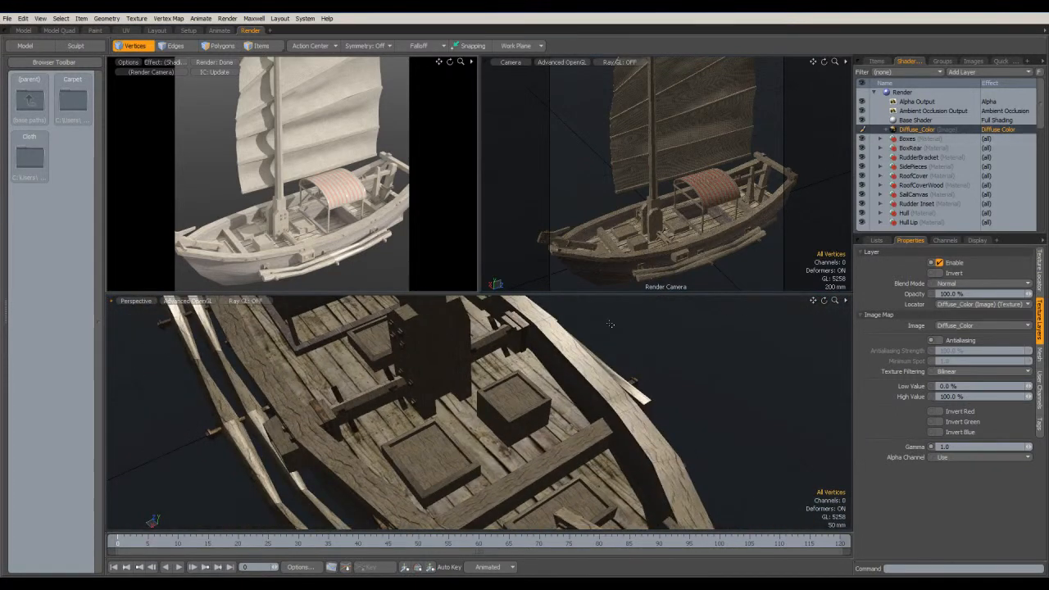
{"action": "left_click_drag", "start_coordinate": [528, 368], "coordinate": [562, 399], "text": "alt"}
{"action": "scroll", "coordinate": [599, 402], "scroll_direction": "down", "scroll_amount": 3}
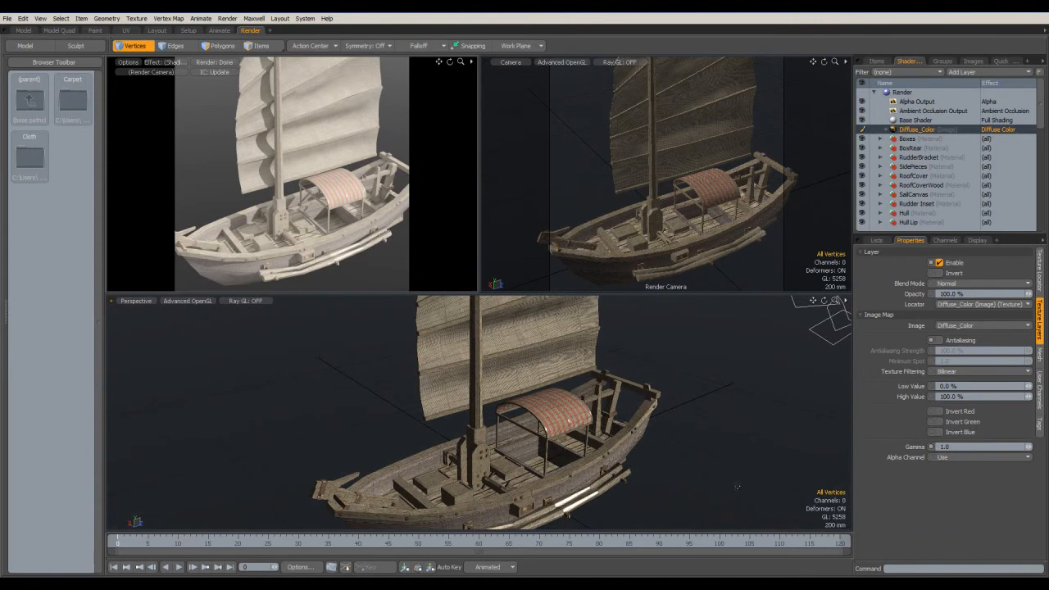